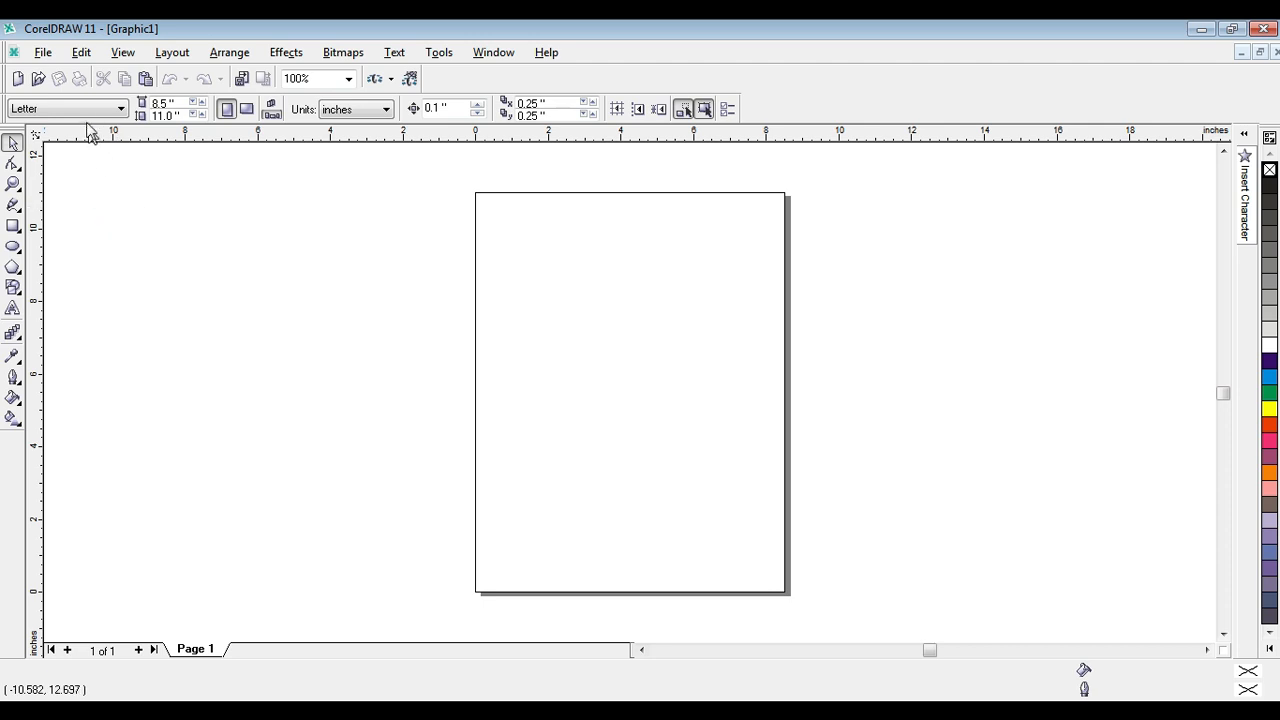
Set the page size to A4.
left_click(89, 110)
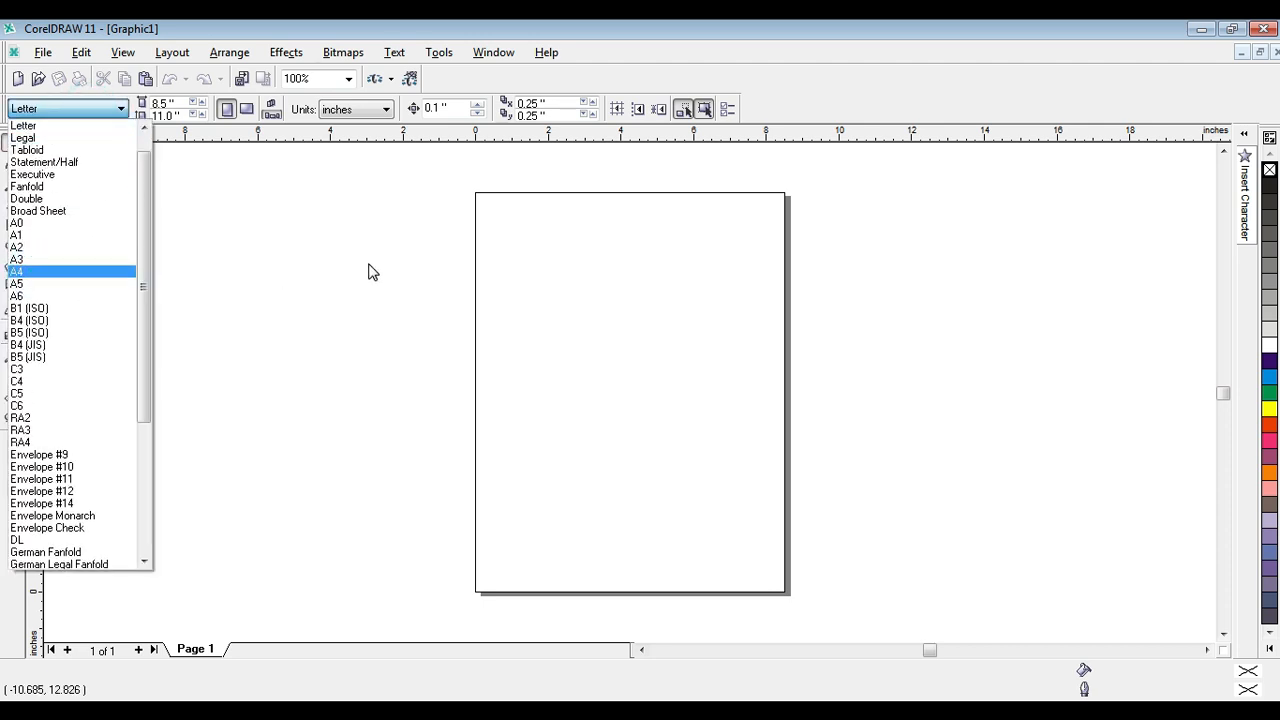
left_click(32, 278)
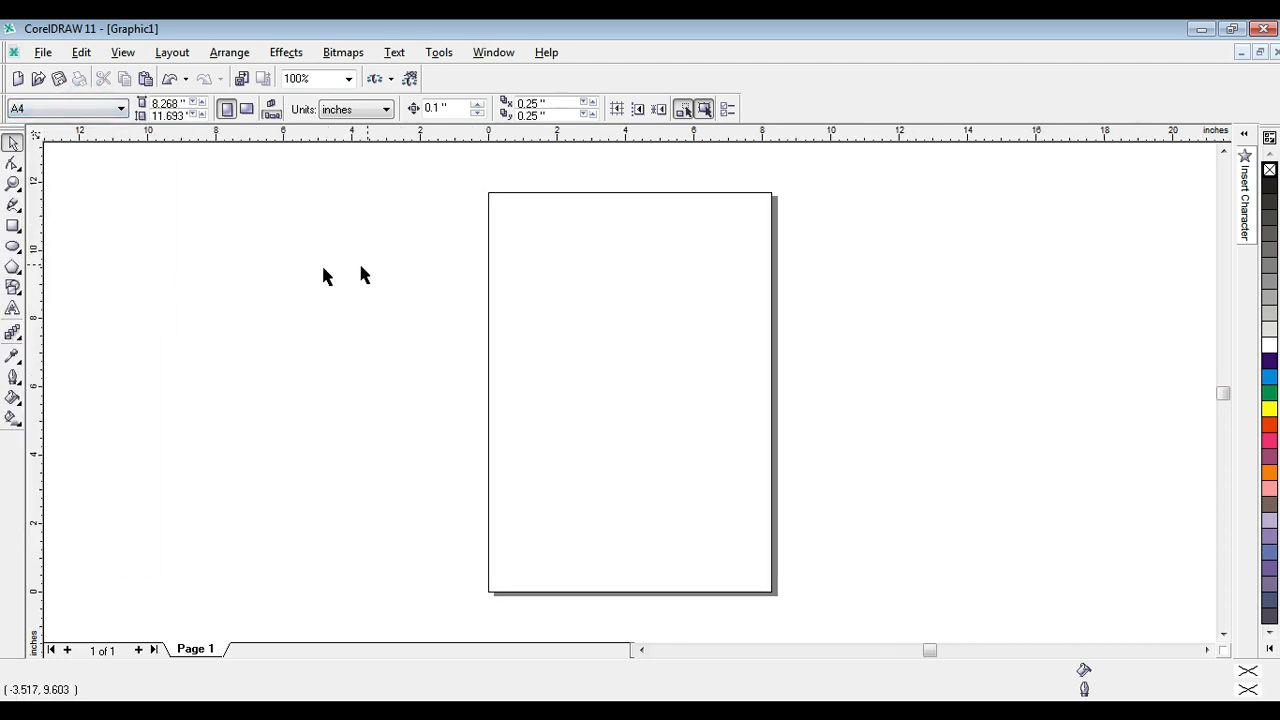
left_click(75, 110)
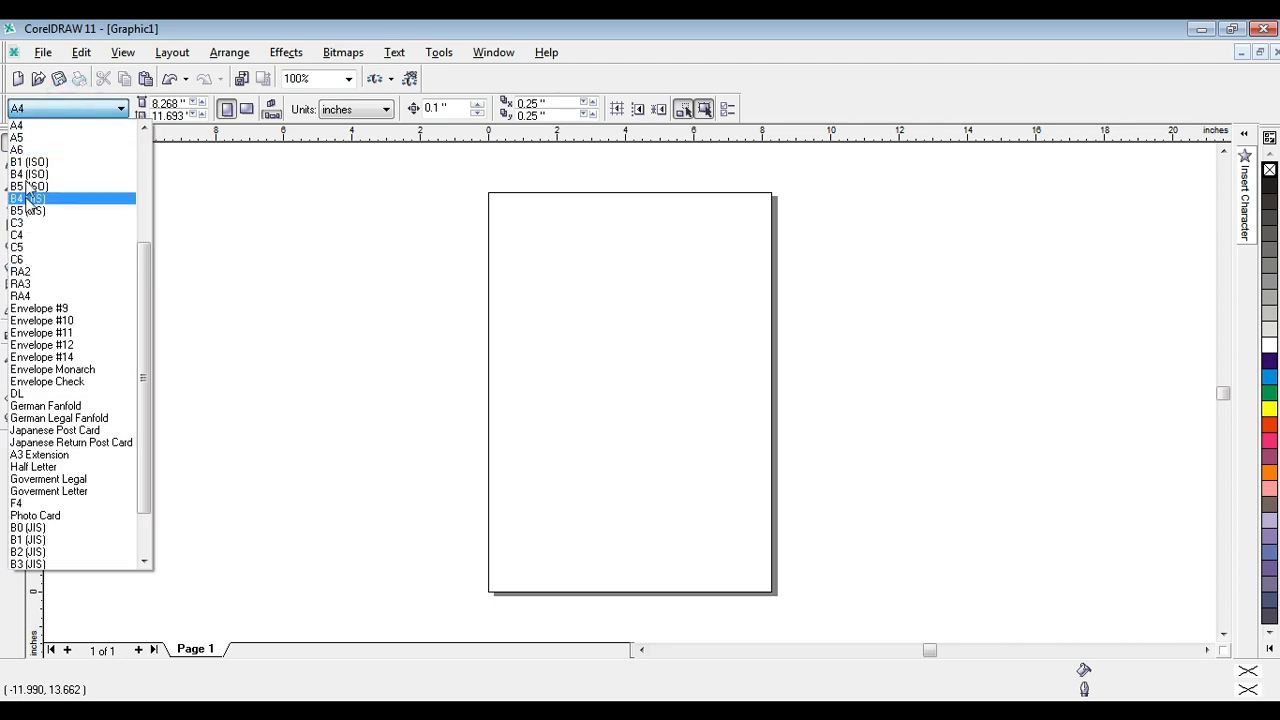
left_click(26, 127)
left_click(257, 235)
left_click(978, 232)
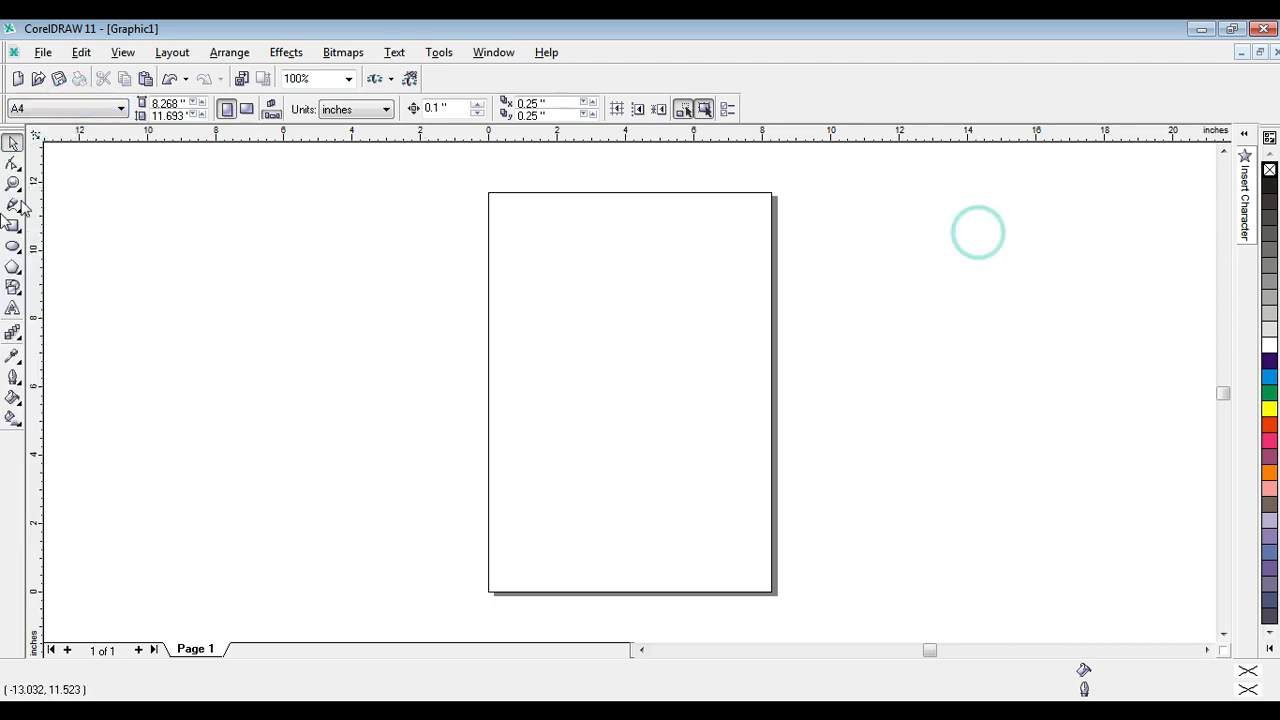
Set the drawing units to centimeters.
left_click(13, 184)
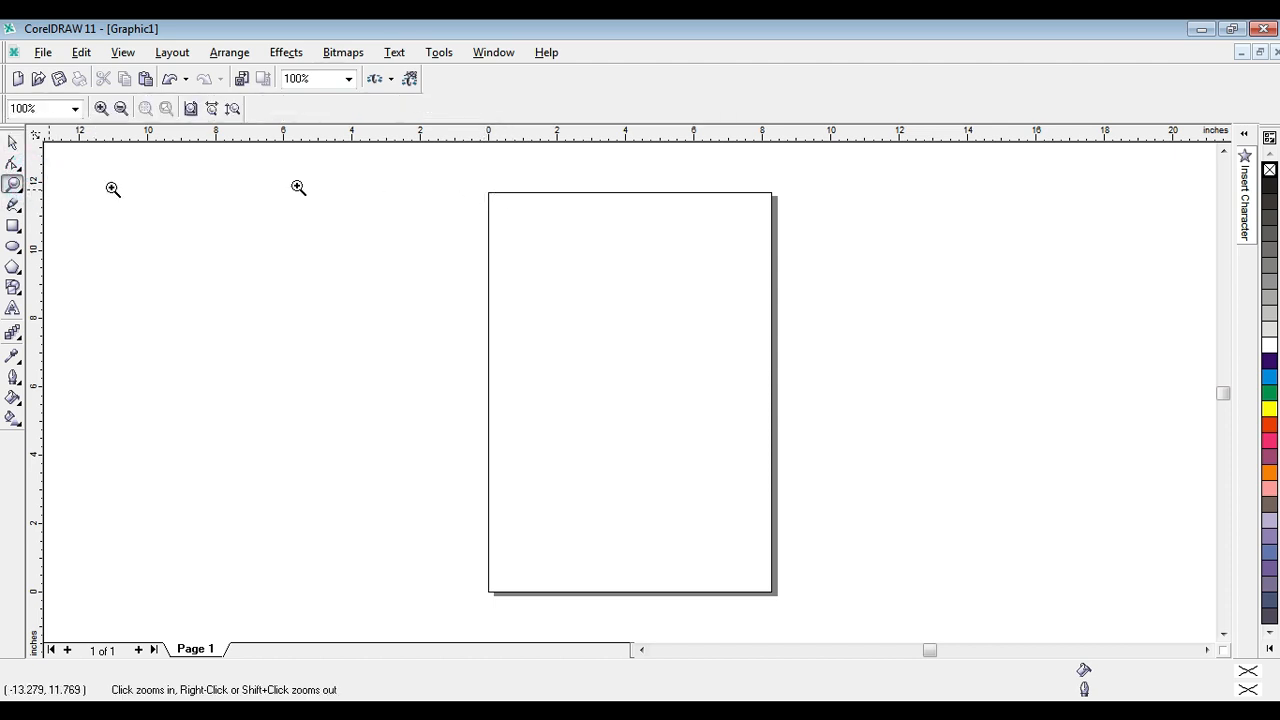
left_click_drag(466, 177, 797, 330)
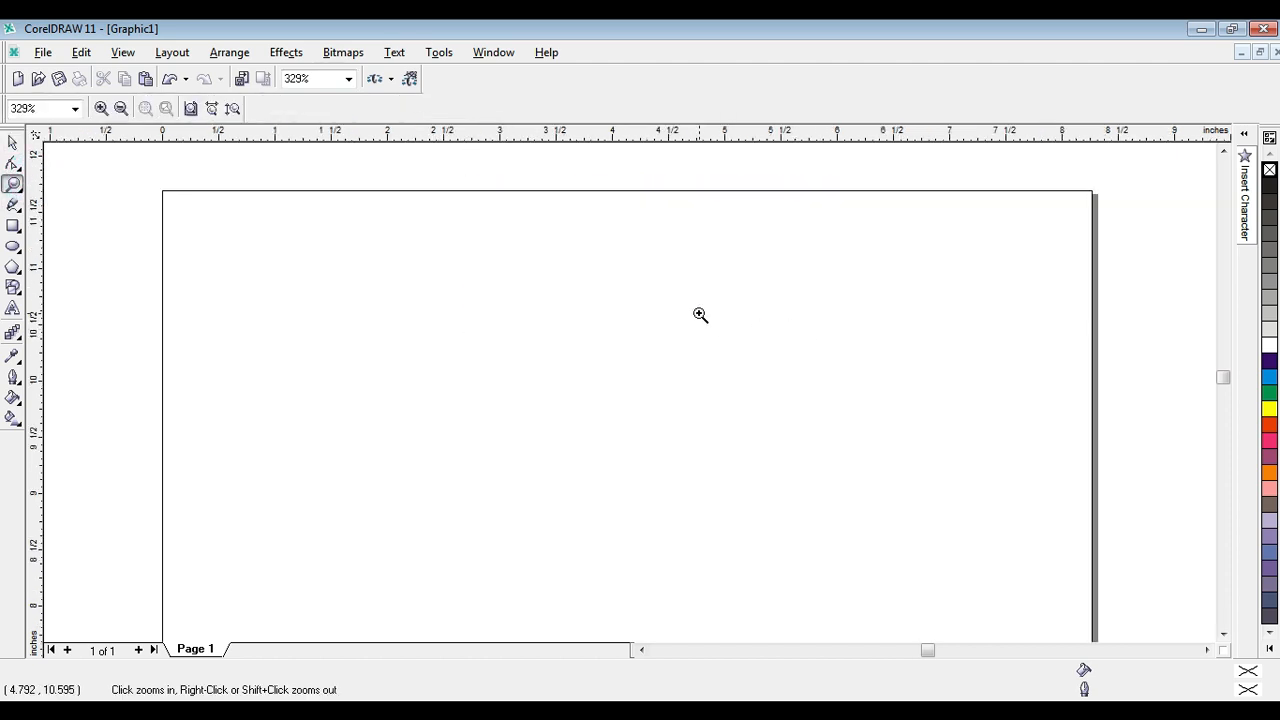
left_click(13, 143)
left_click(120, 215)
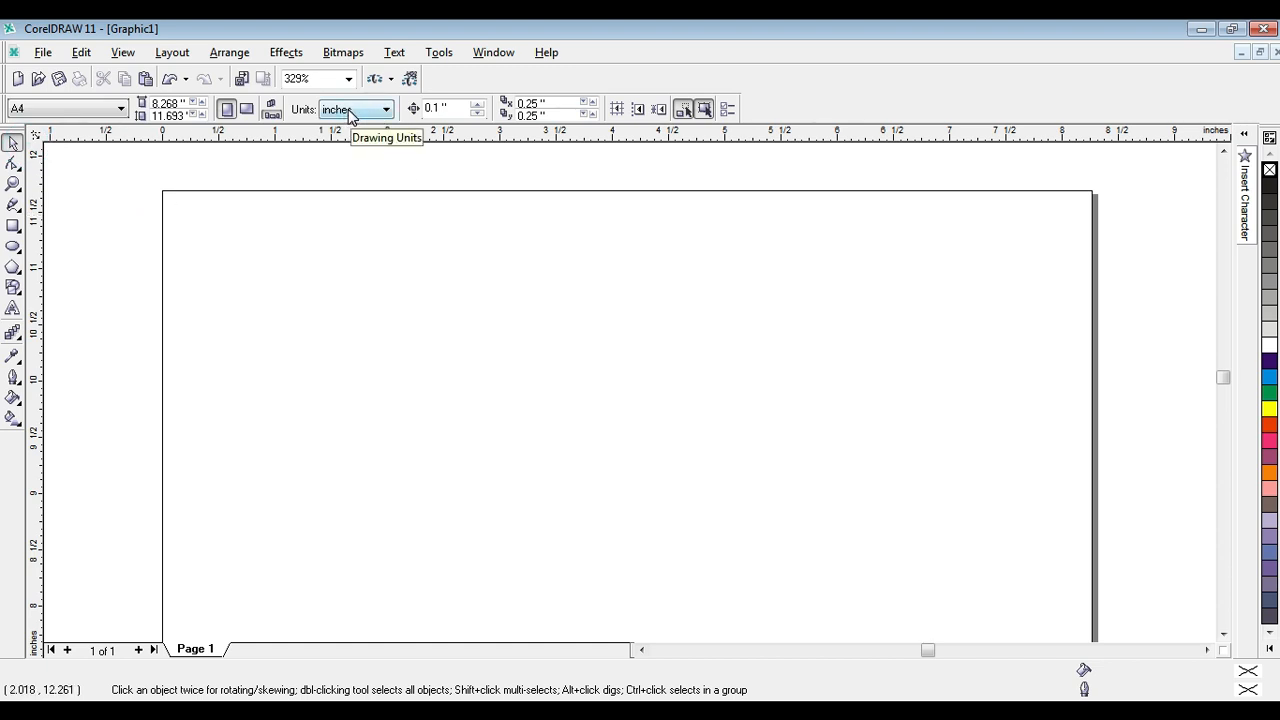
left_click(115, 180)
left_click(781, 334)
left_click(490, 386)
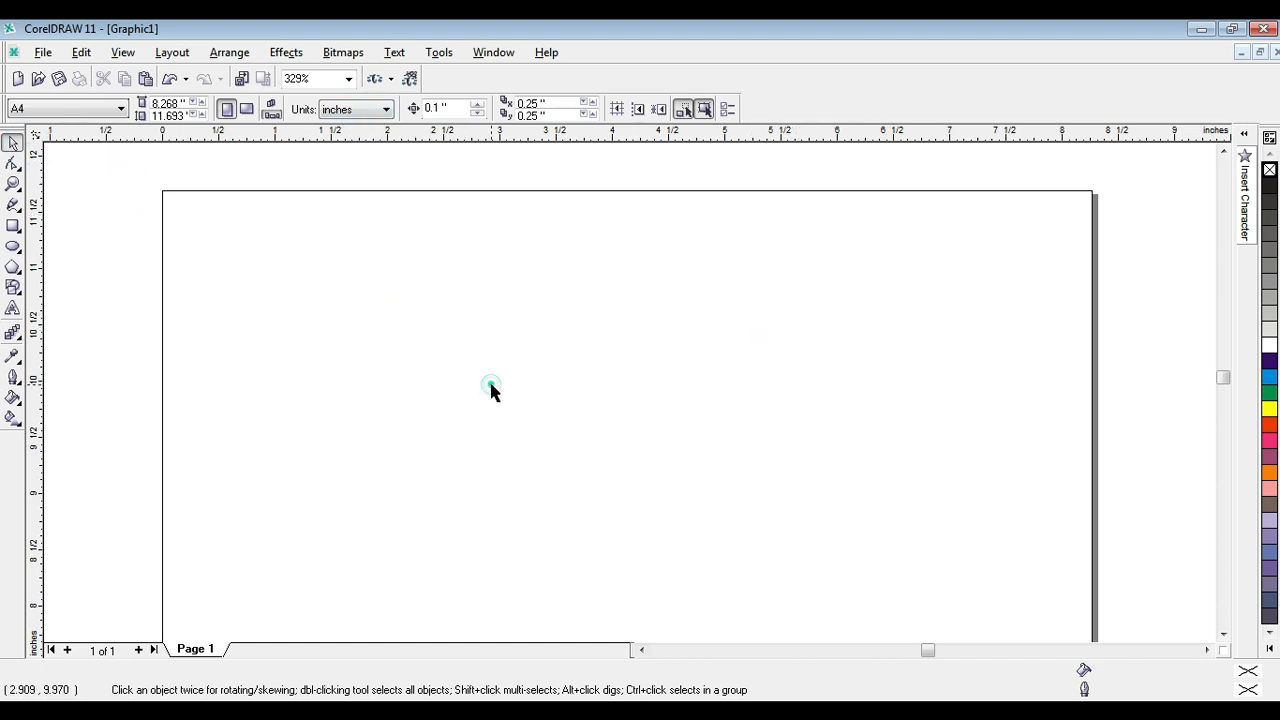
left_click(394, 251)
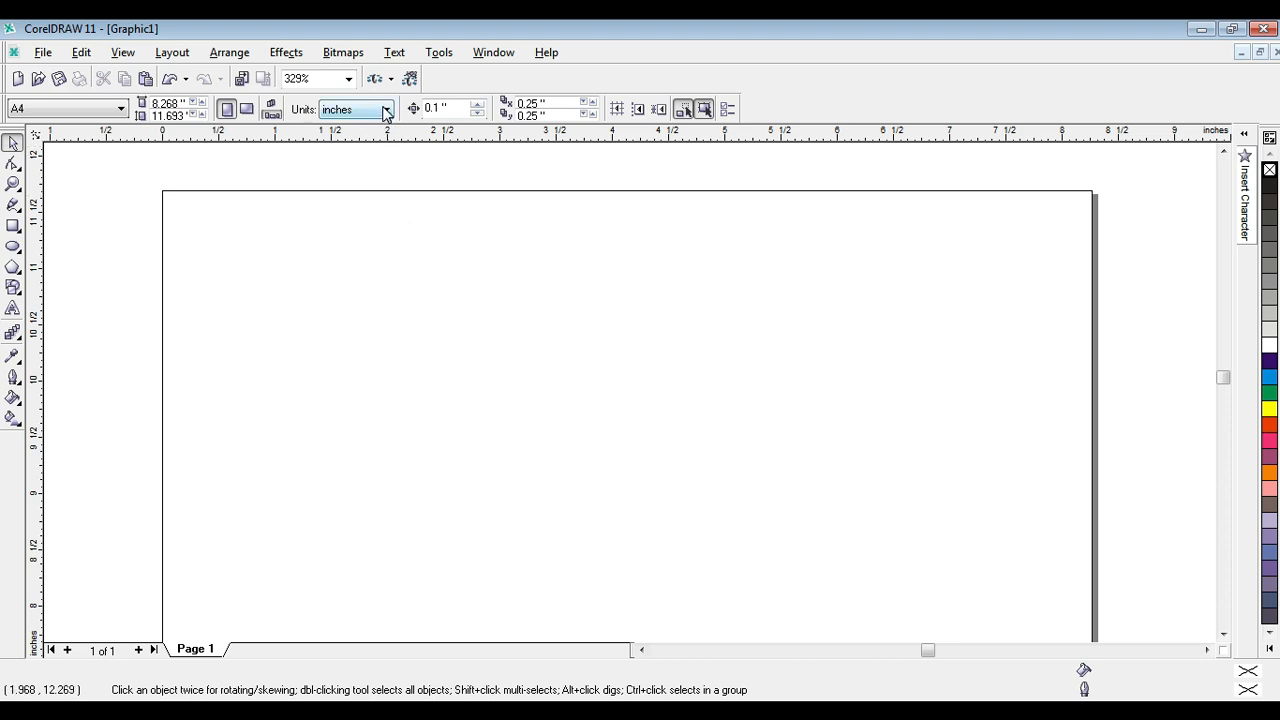
left_click(385, 110)
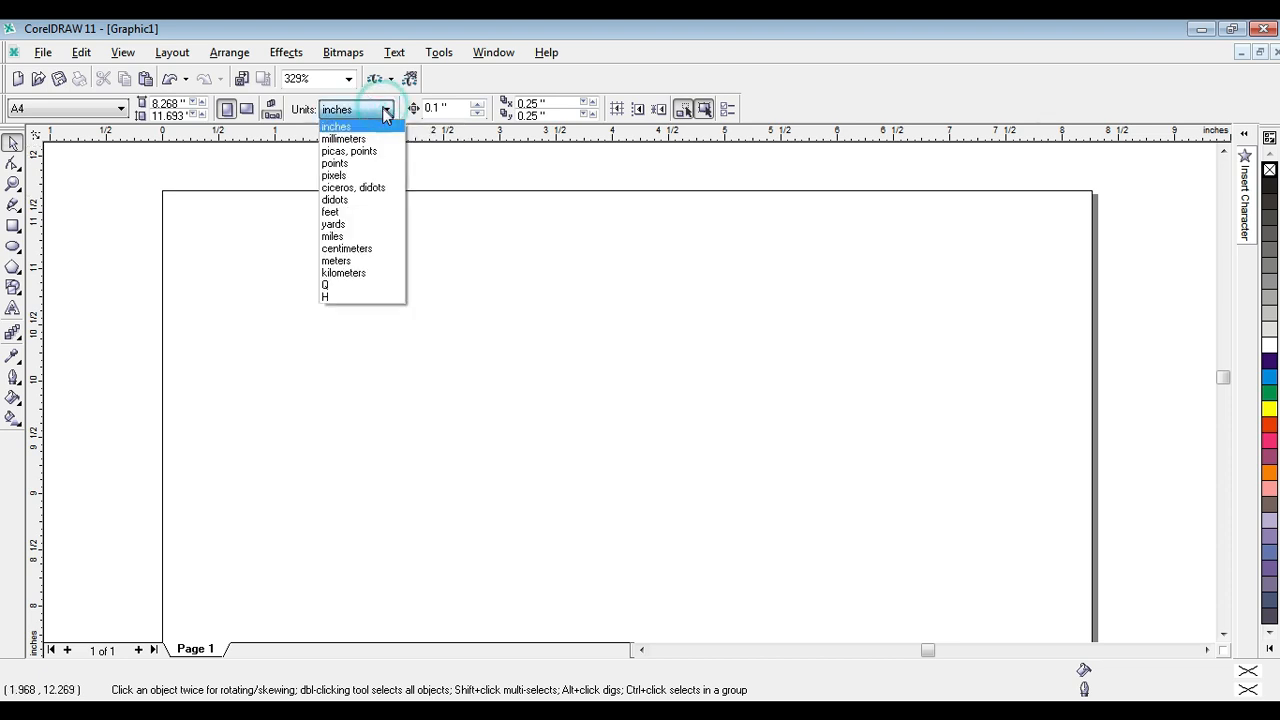
left_click(366, 249)
left_click(526, 277)
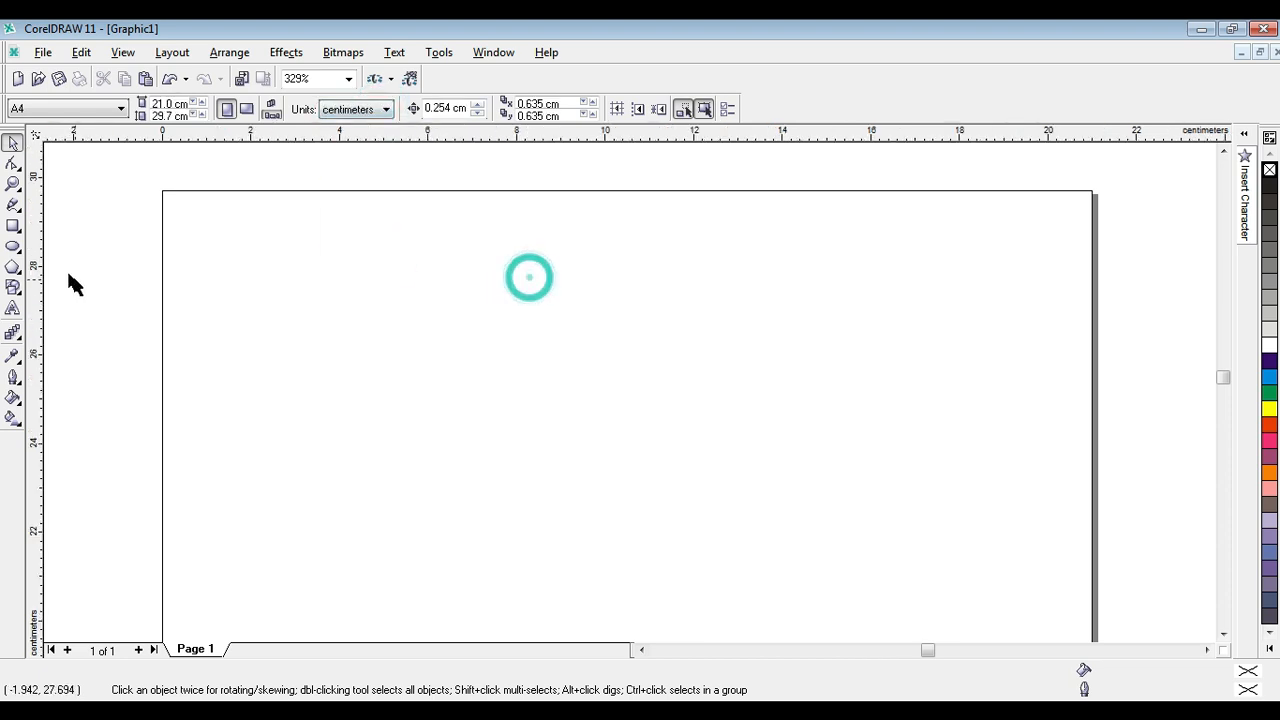
Draw a rectangle about 3.6 cm wide and 3.9 cm high in the upper left part of the page.
left_click(12, 228)
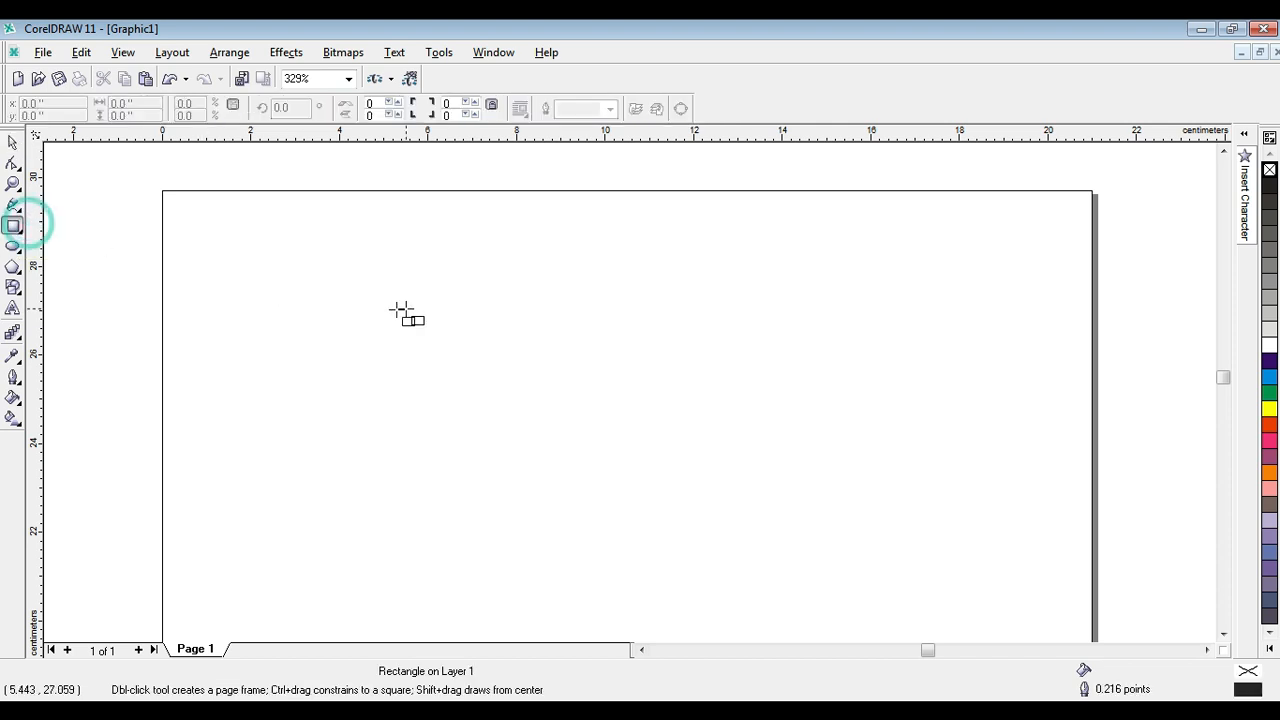
left_click_drag(337, 264, 494, 437)
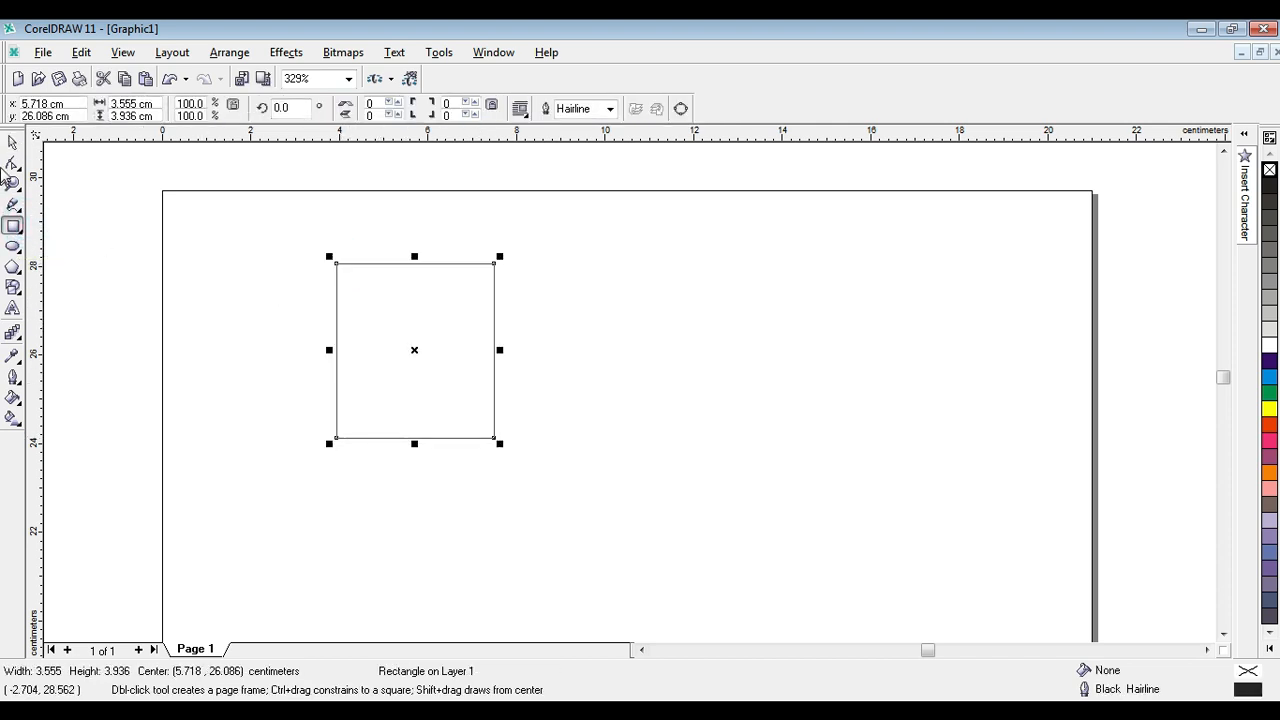
left_click(12, 142)
Set the rectangle's width to 3 cm and its height to 3.5 cm.
left_click(155, 104)
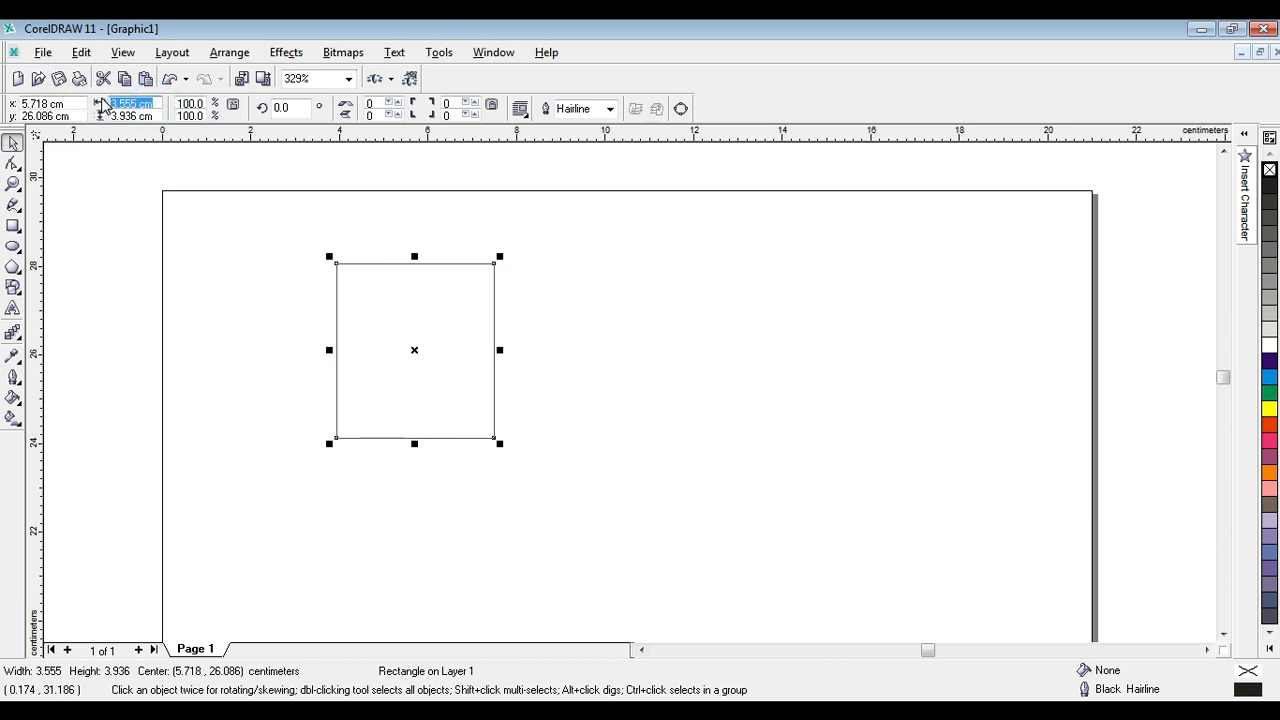
type("3")
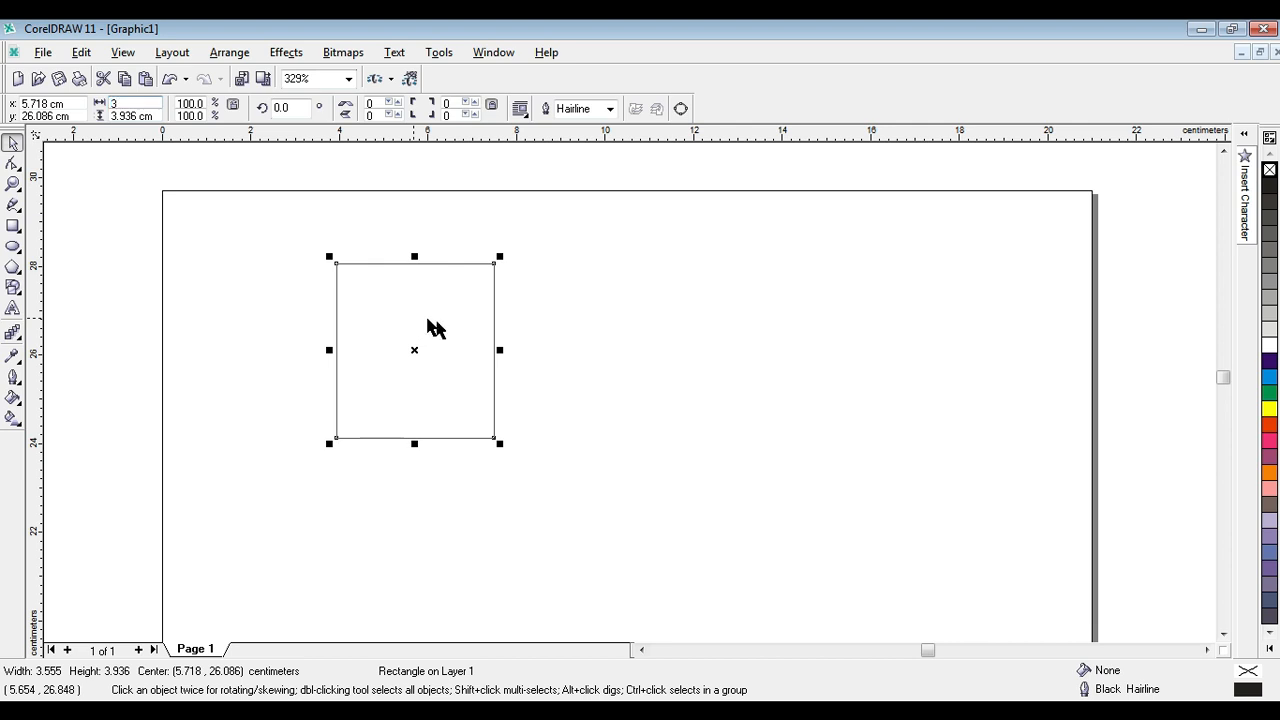
left_click(150, 116)
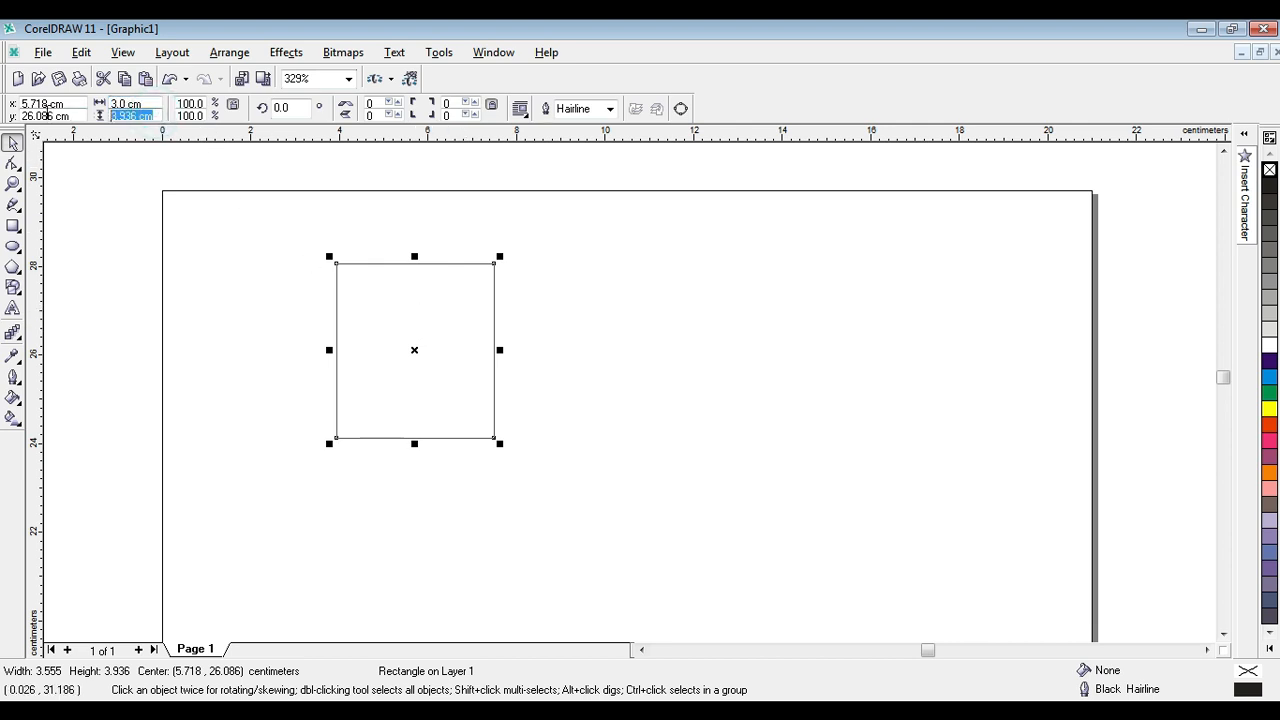
type("3.5")
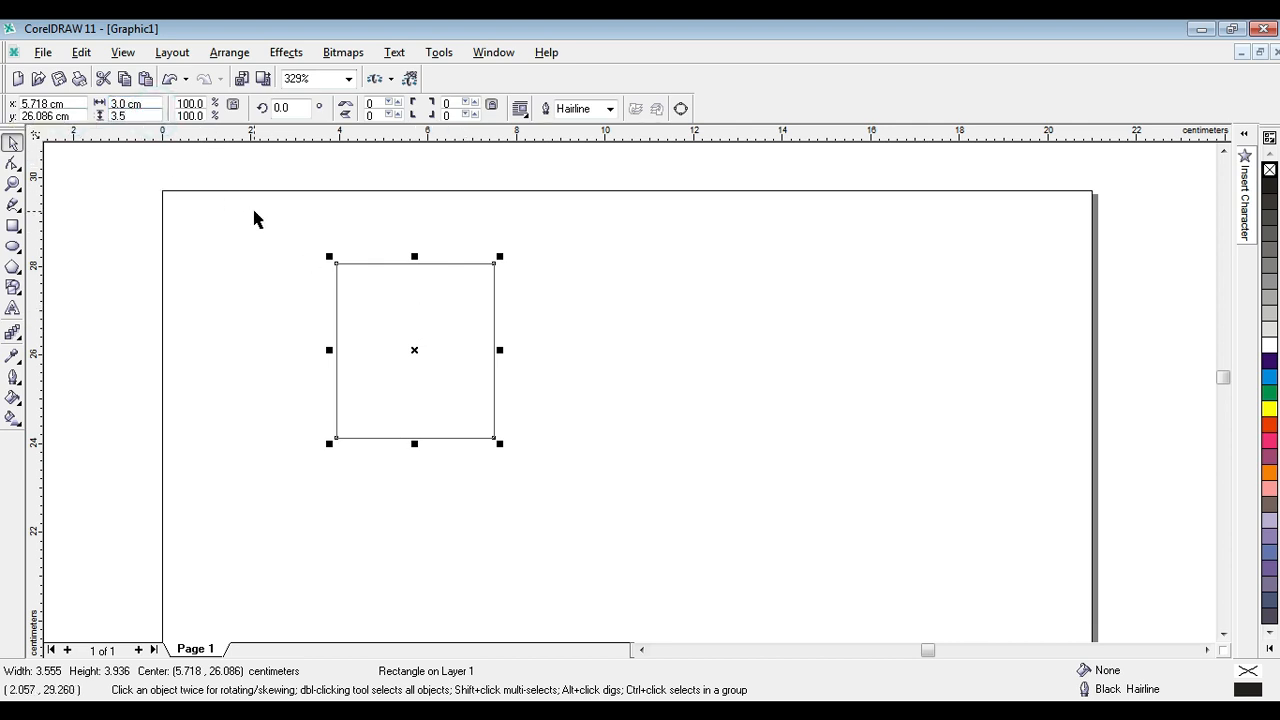
left_click(249, 214)
Move the rectangle close to the page's upper left corner, centred at about 2.1 cm, 27.5 cm.
left_click_drag(415, 351, 255, 288)
left_click(509, 298)
left_click(268, 262)
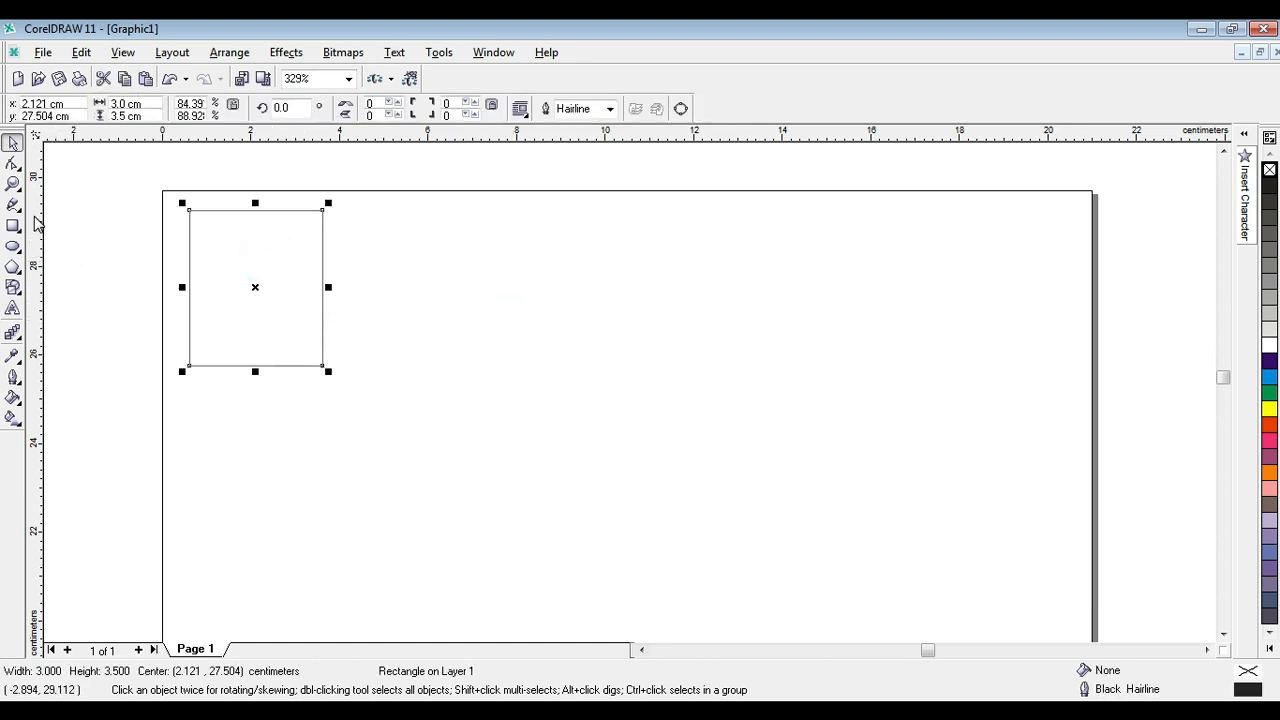
Place a vertical guideline along the rectangle's left edge at about 0.62 cm and lock it.
left_click_drag(35, 215, 189, 241)
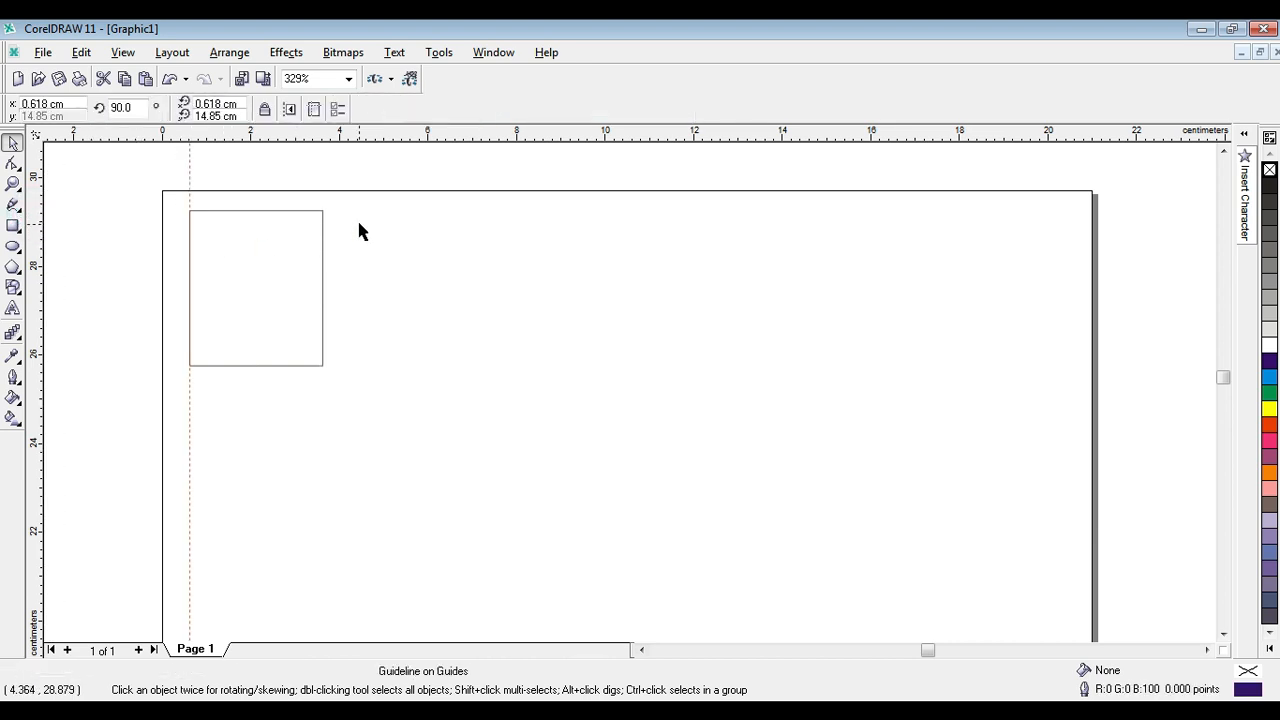
right_click(187, 179)
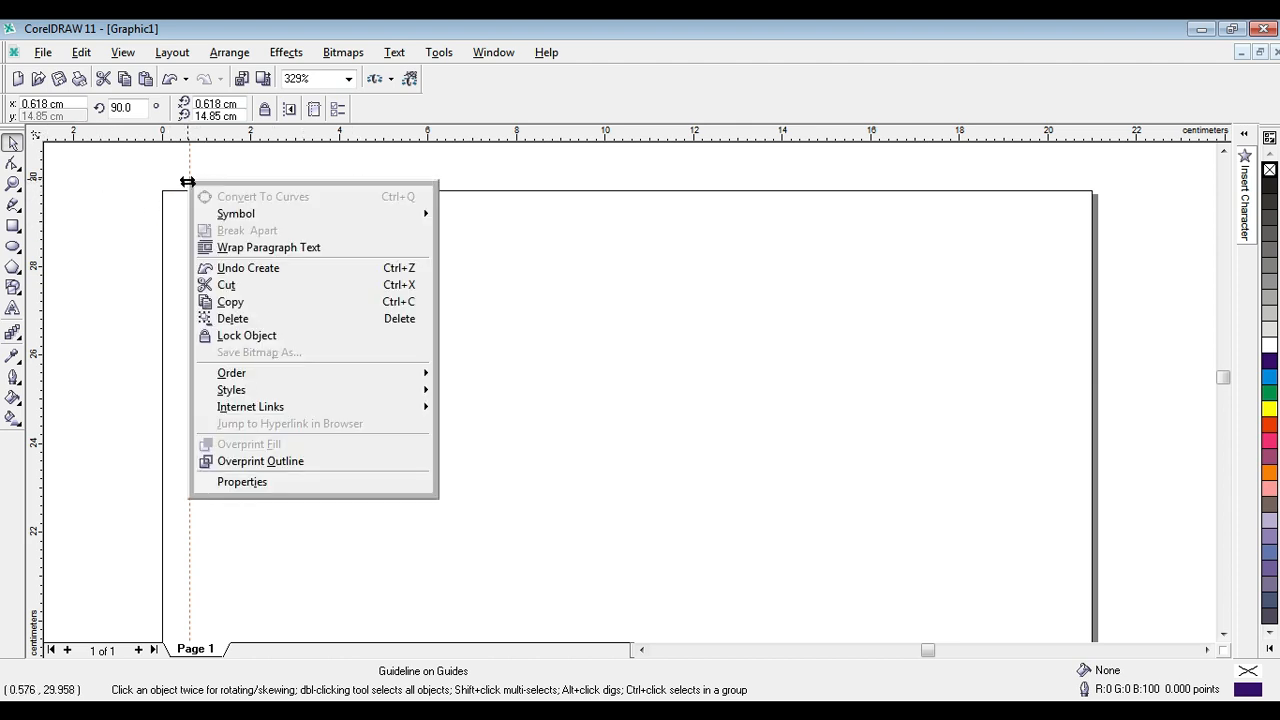
left_click(229, 338)
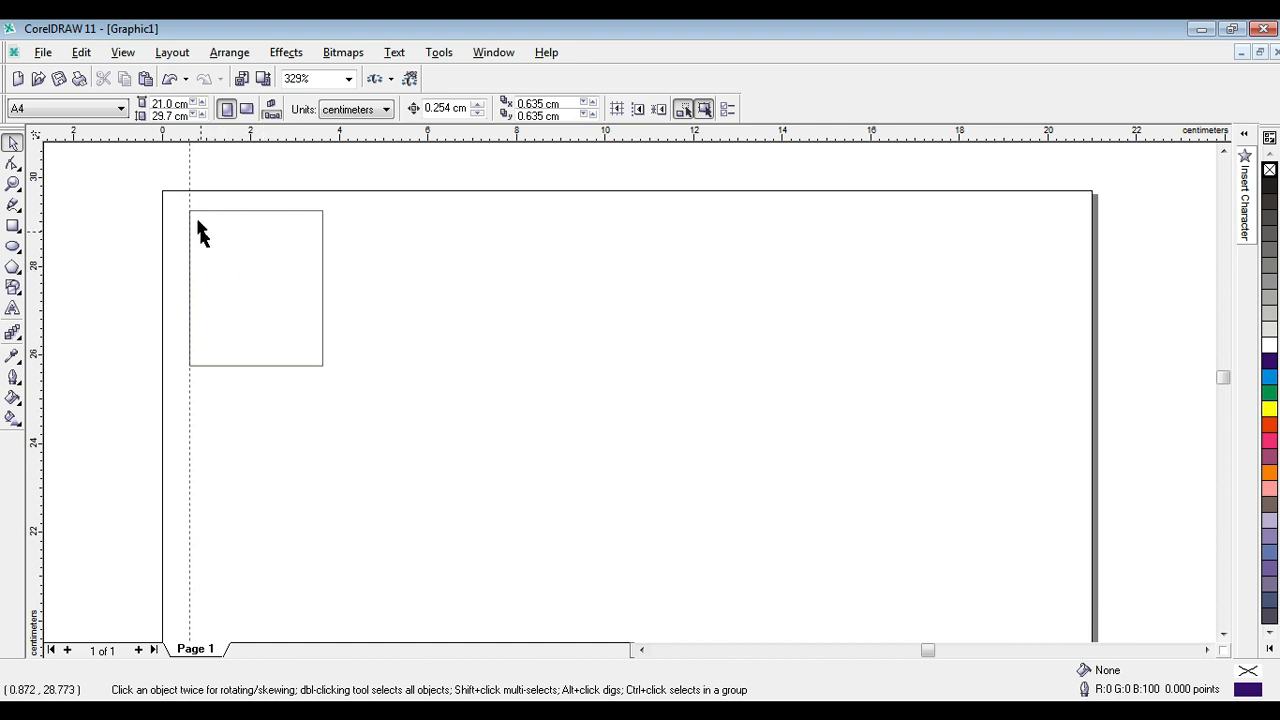
left_click(187, 184)
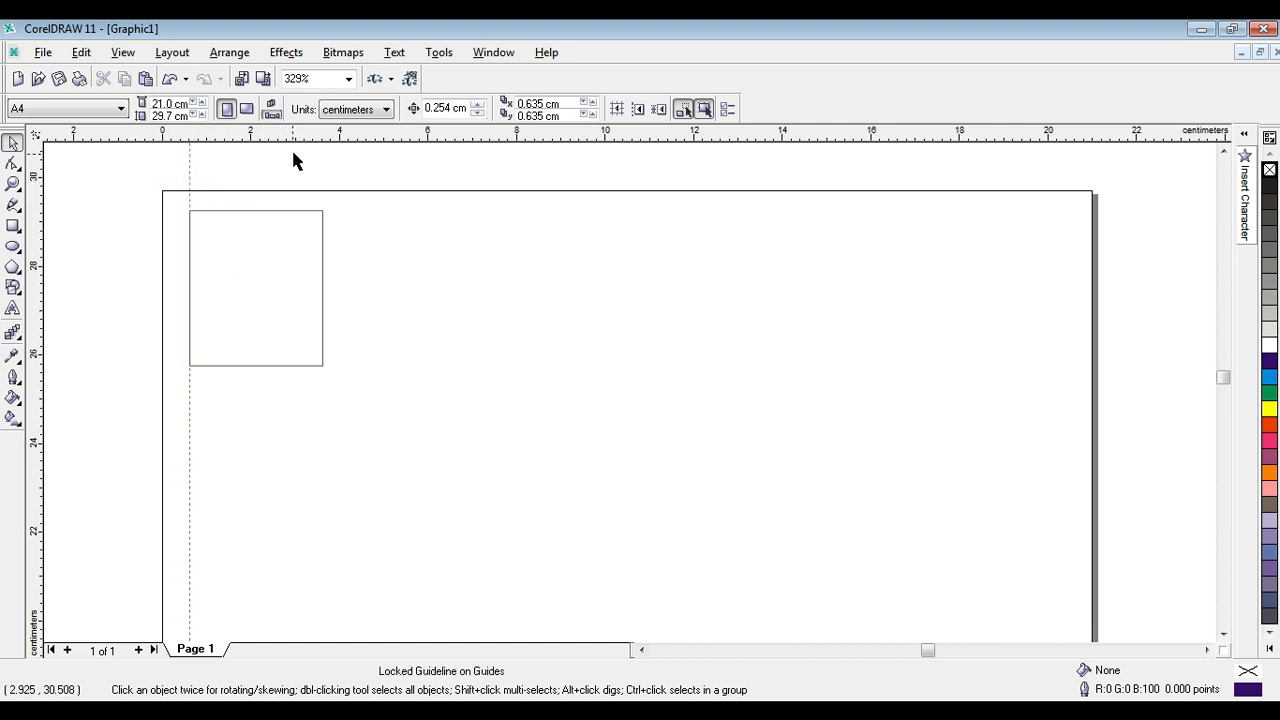
Shift the rectangle down by about 0.085 cm and place a horizontal guideline along its top edge at about 29.2 cm.
left_click(267, 229)
left_click(249, 236)
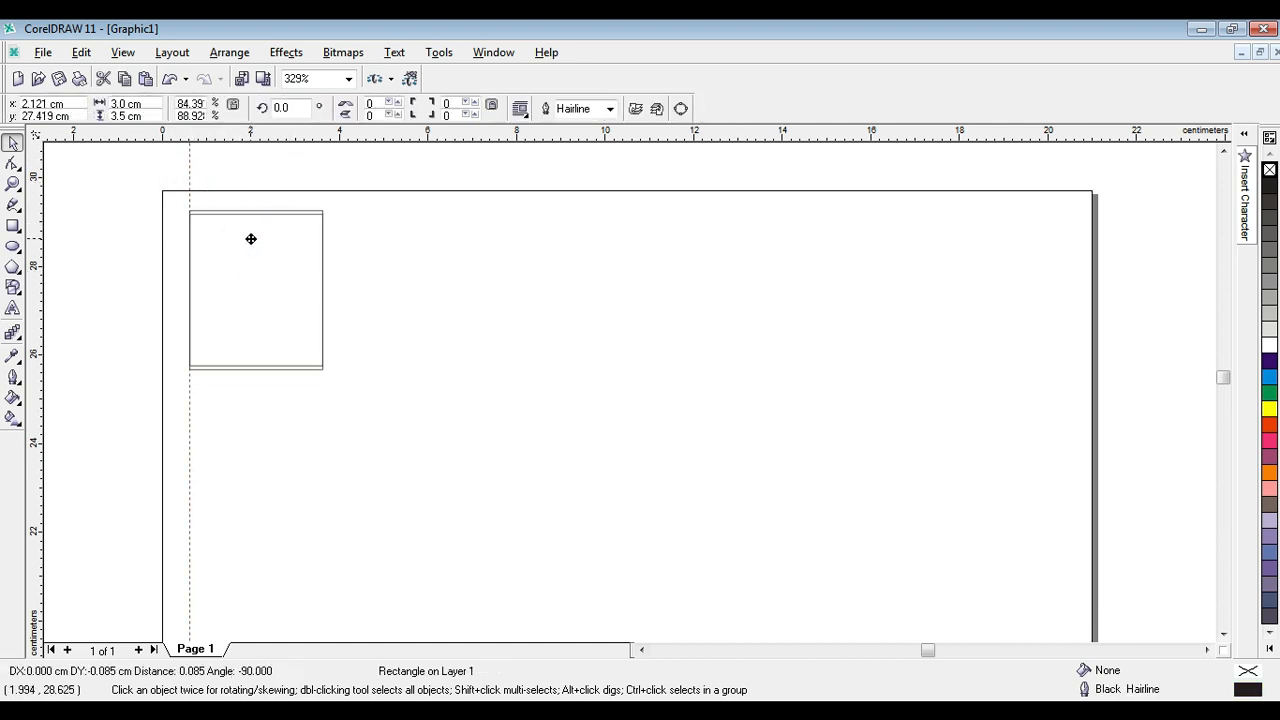
left_click_drag(285, 132, 274, 214)
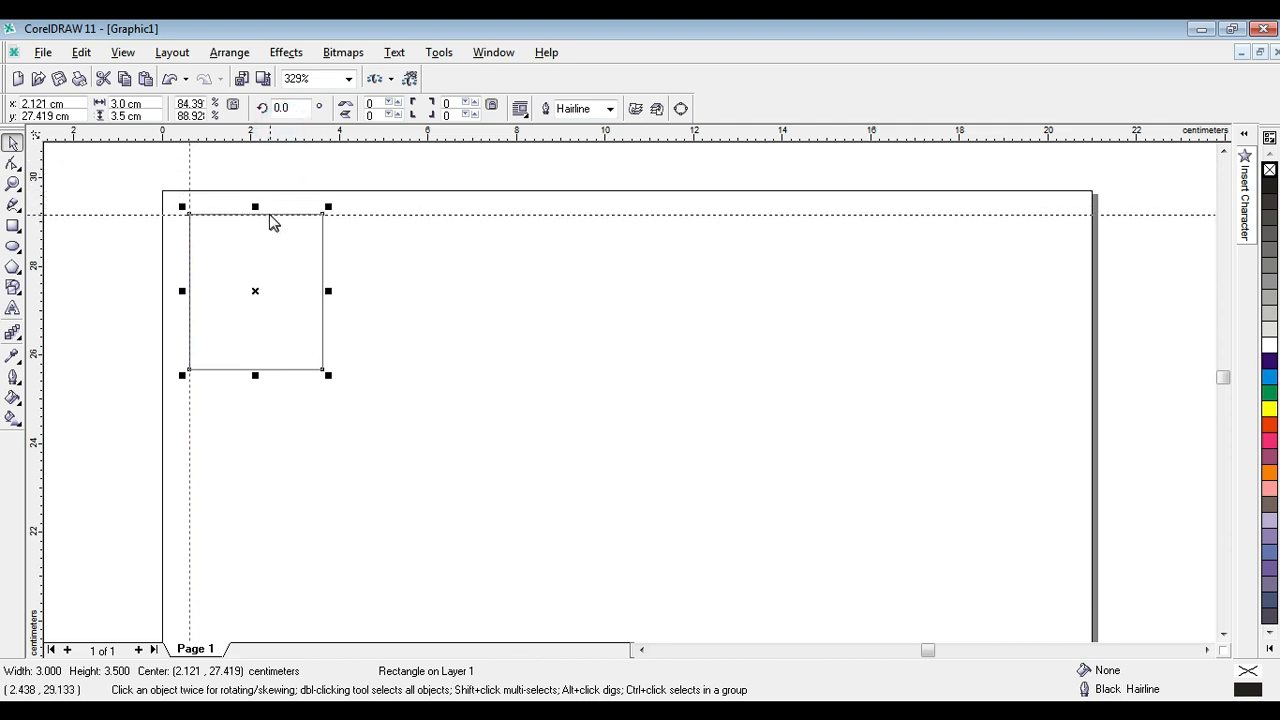
Lock the horizontal guideline that runs along the rectangle's top edge.
left_click(328, 214)
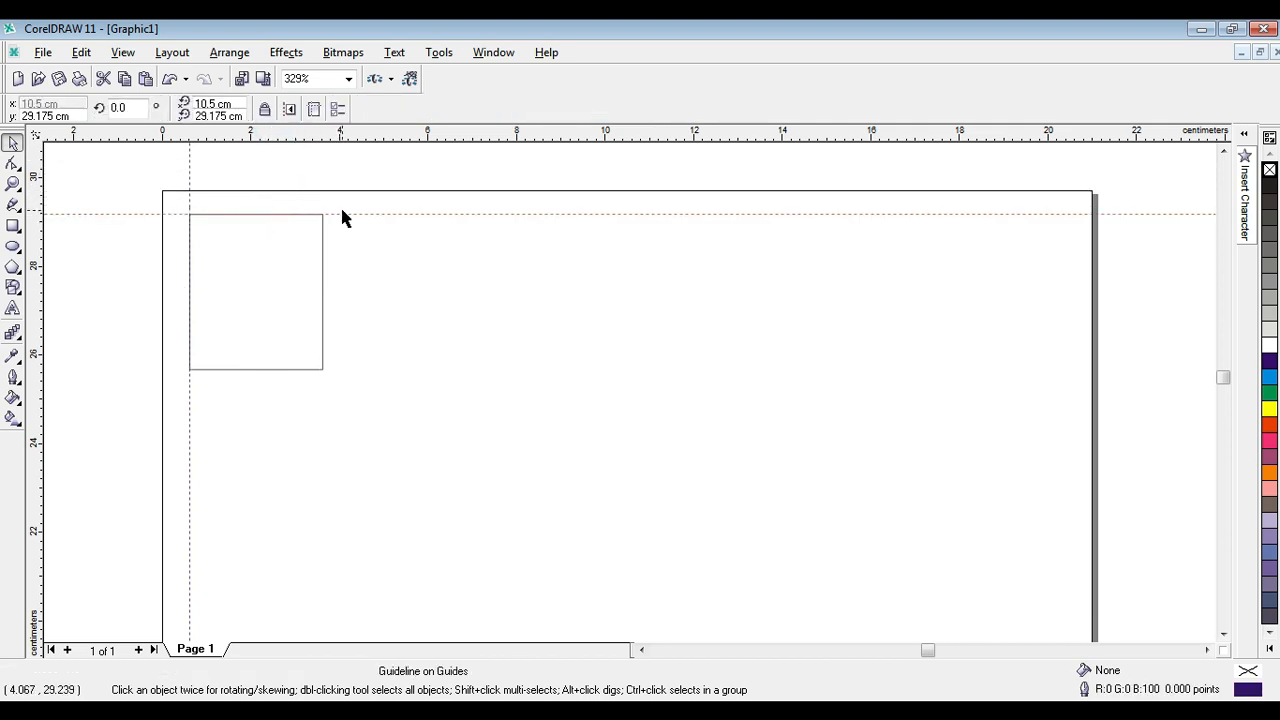
right_click(342, 216)
left_click(334, 212)
right_click(334, 214)
left_click(385, 371)
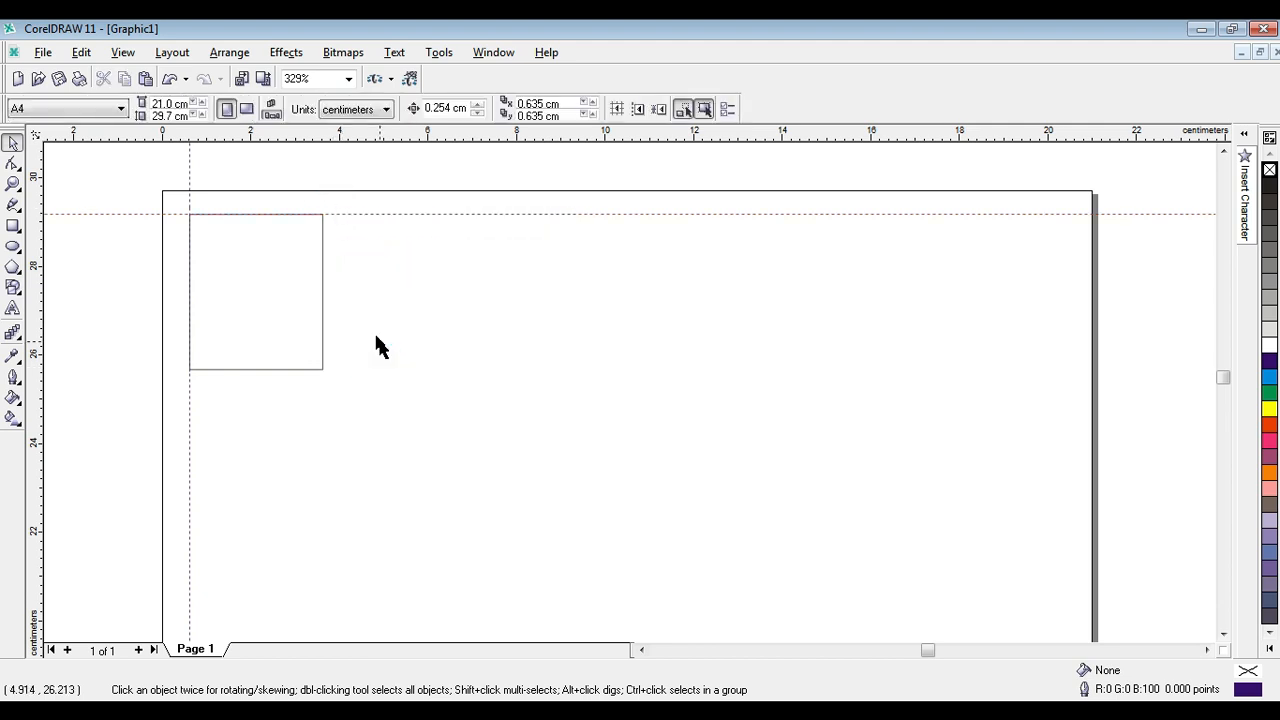
Try shifting the rectangle slightly to the right of the vertical guideline and undo the move.
left_click(273, 288)
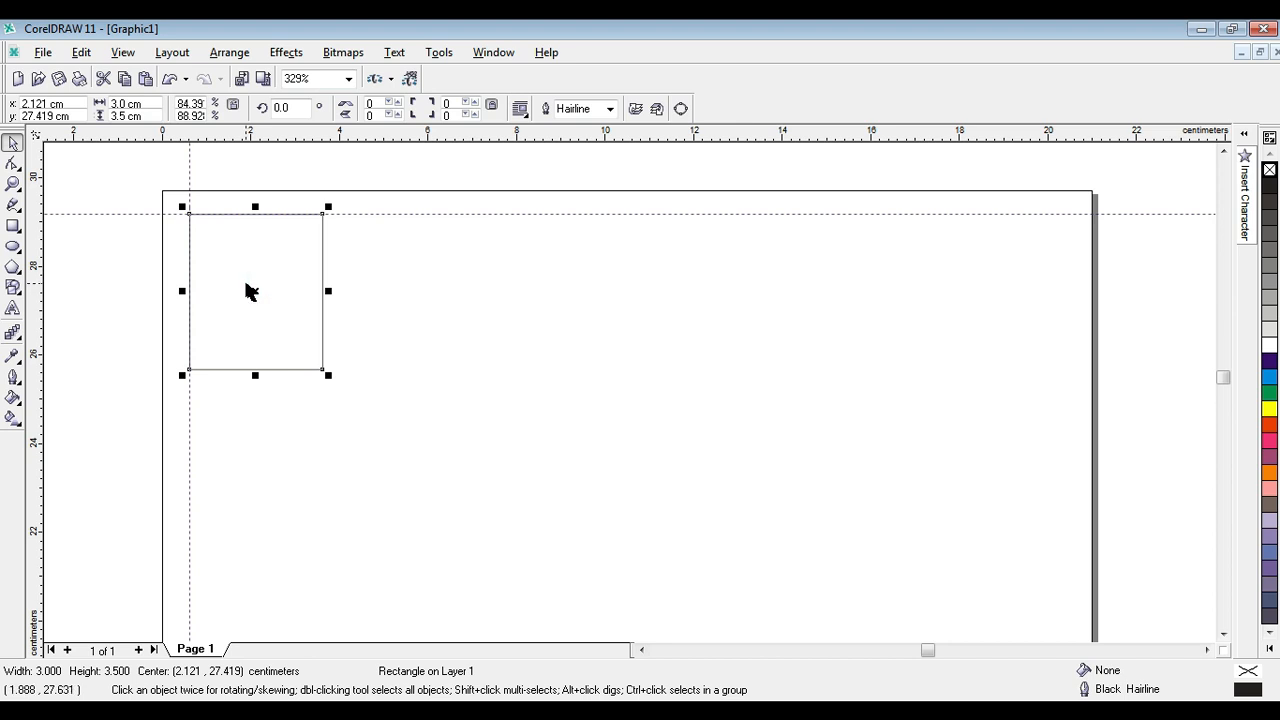
left_click_drag(255, 294, 258, 295)
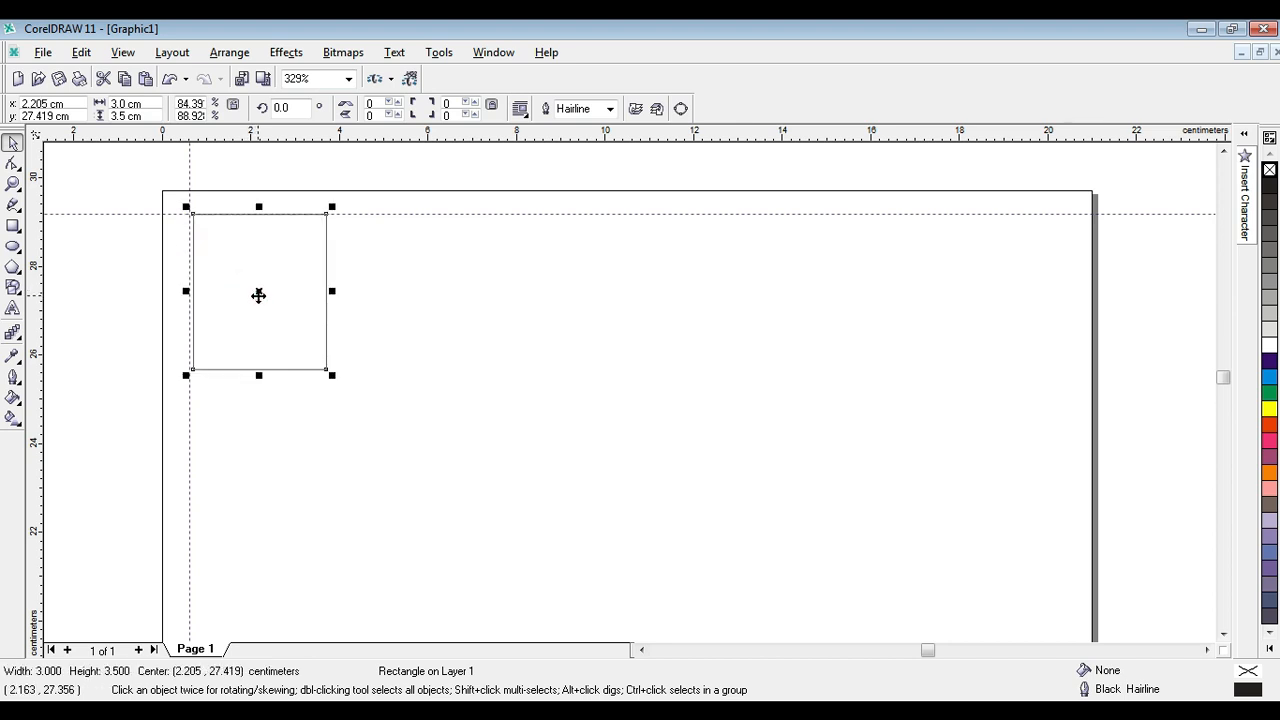
key("ctrl+z")
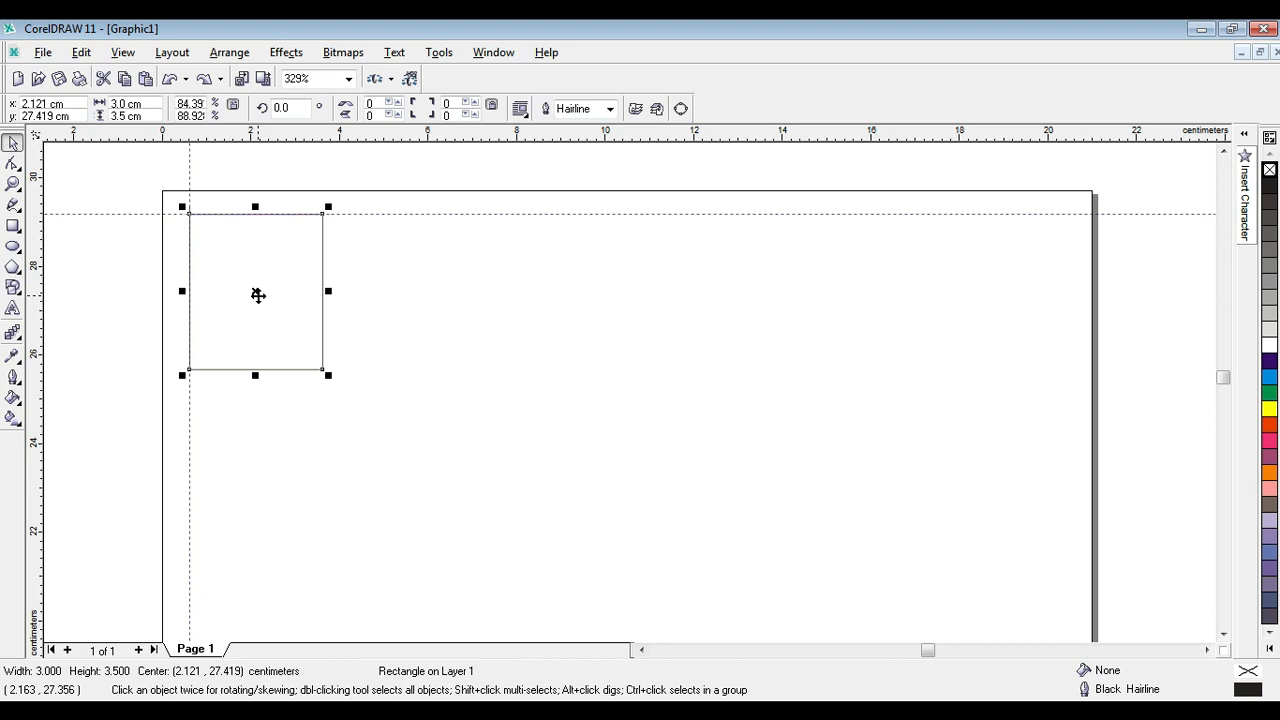
left_click(473, 282)
Duplicate the rectangle repeatedly along the horizontal guideline to form a row of six across the page.
left_click(271, 265)
left_click_drag(258, 292, 410, 298)
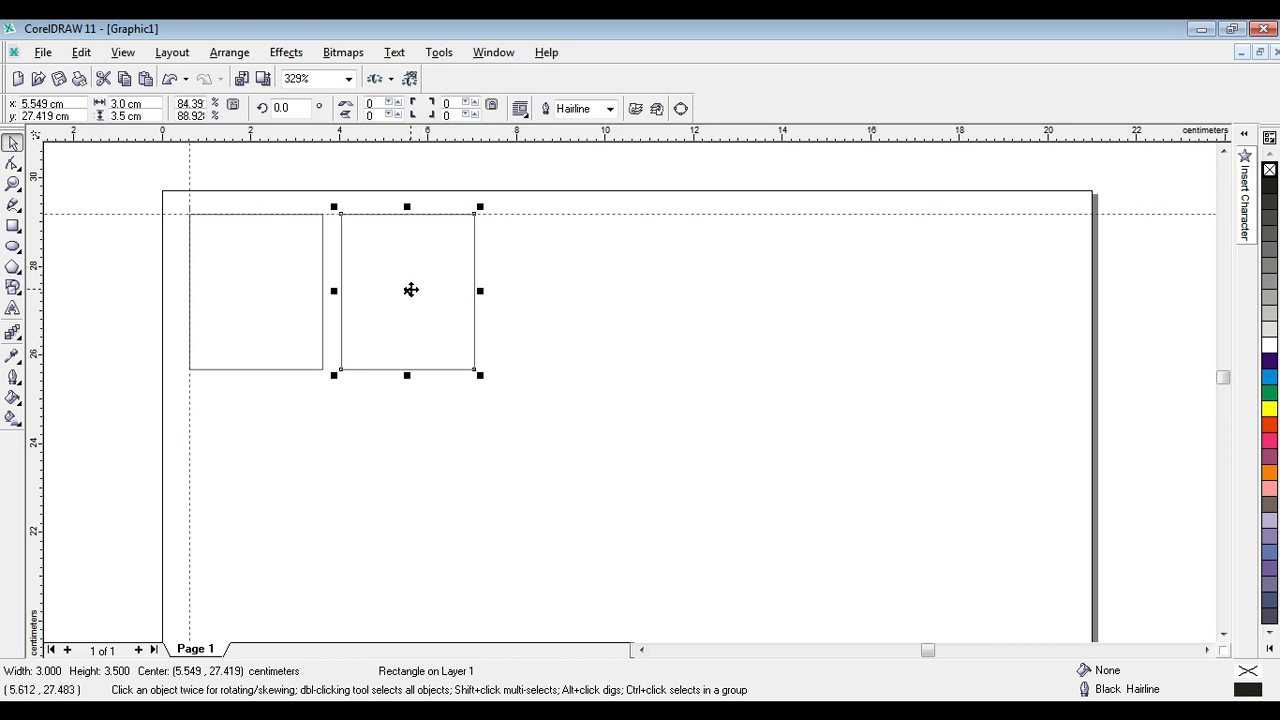
left_click_drag(411, 290, 1025, 294)
left_click(1187, 314)
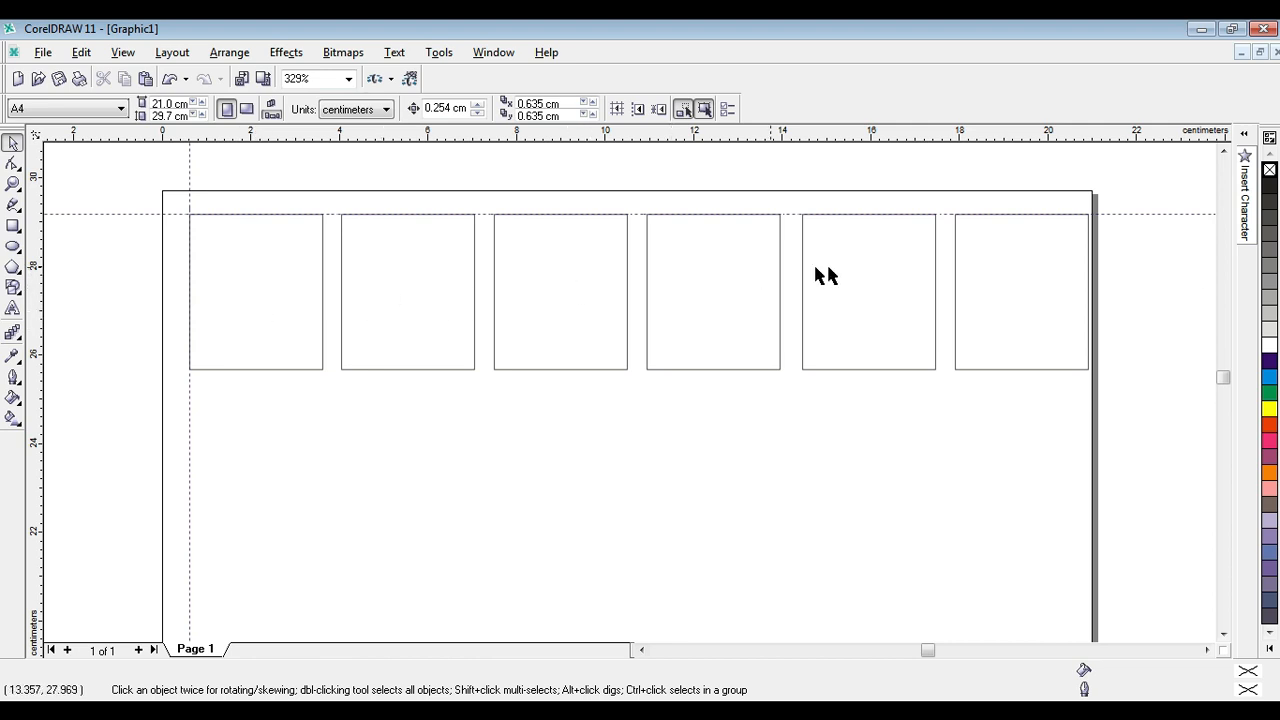
left_click(1149, 372)
Shift the second to sixth rectangles slightly left to narrow and even out the gaps and leave a right page margin.
left_click_drag(405, 272, 411, 274)
left_click(520, 276)
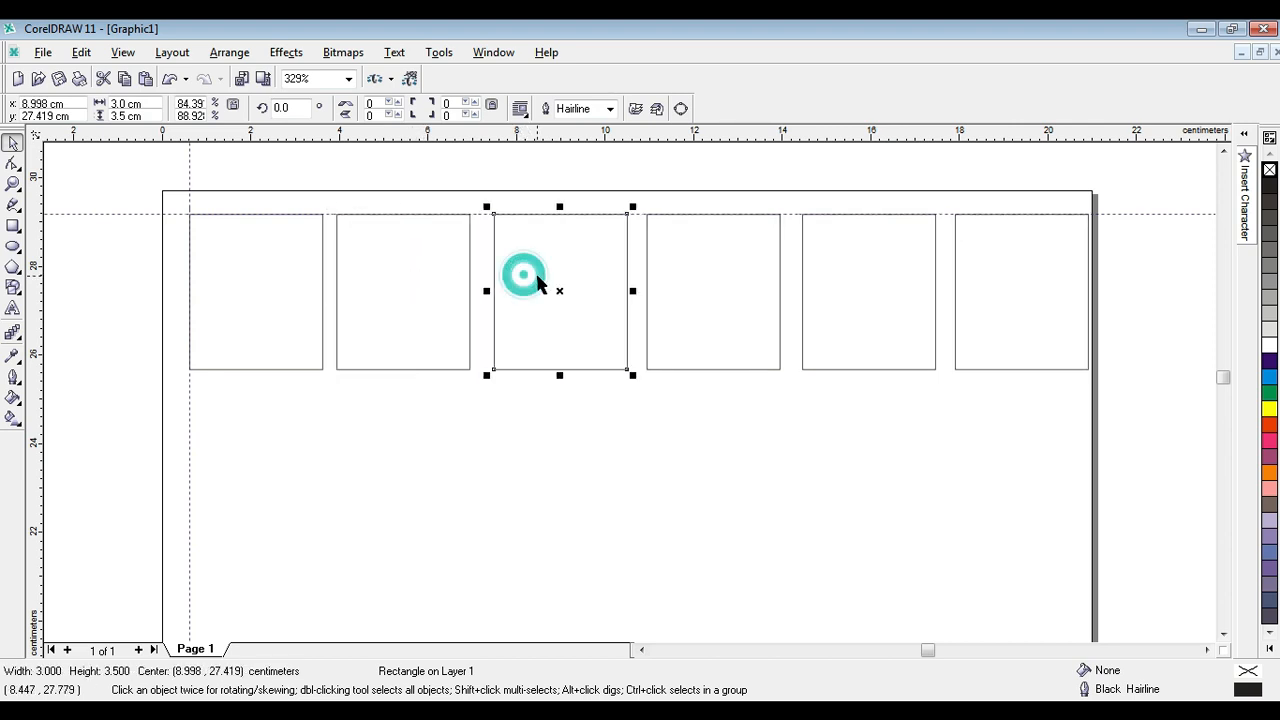
mouse_move(536, 279)
left_mouse_down()
mouse_move(526, 266)
mouse_move(520, 309)
mouse_move(518, 282)
mouse_move(532, 281)
left_mouse_up()
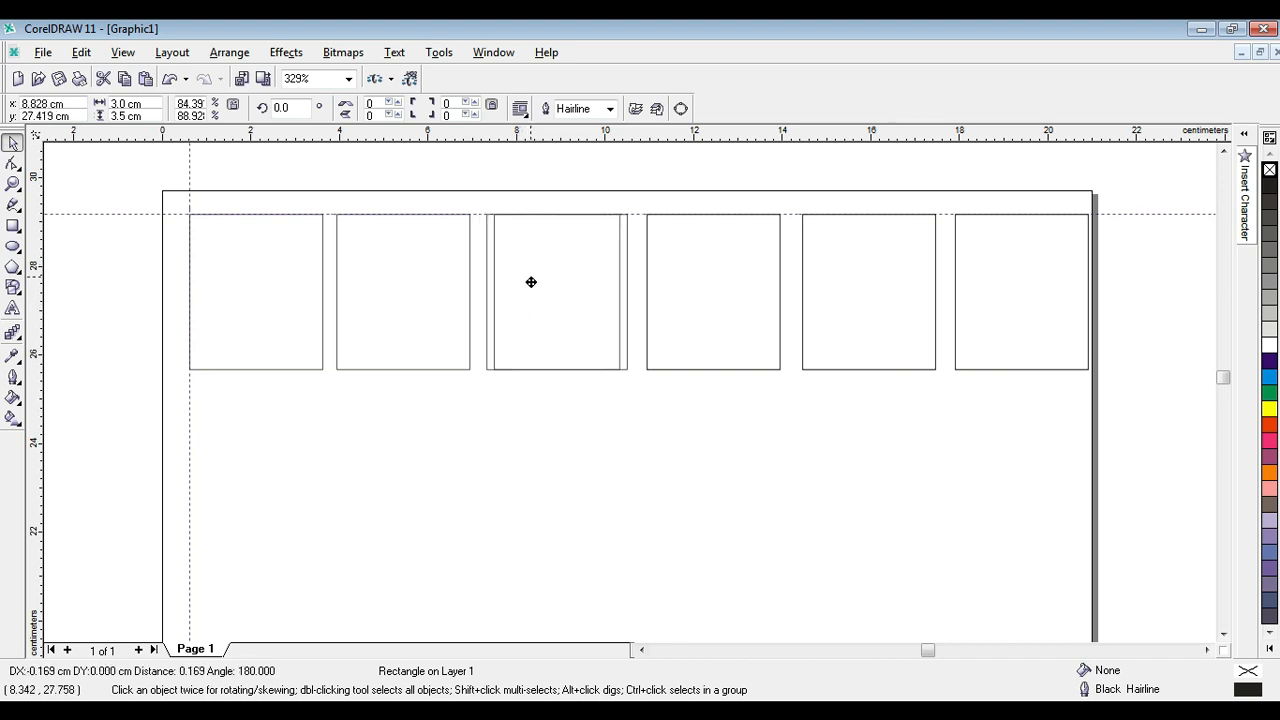
left_click(720, 286)
left_click_drag(722, 287, 713, 286)
left_click_drag(851, 283, 845, 282)
left_click_drag(983, 278, 974, 277)
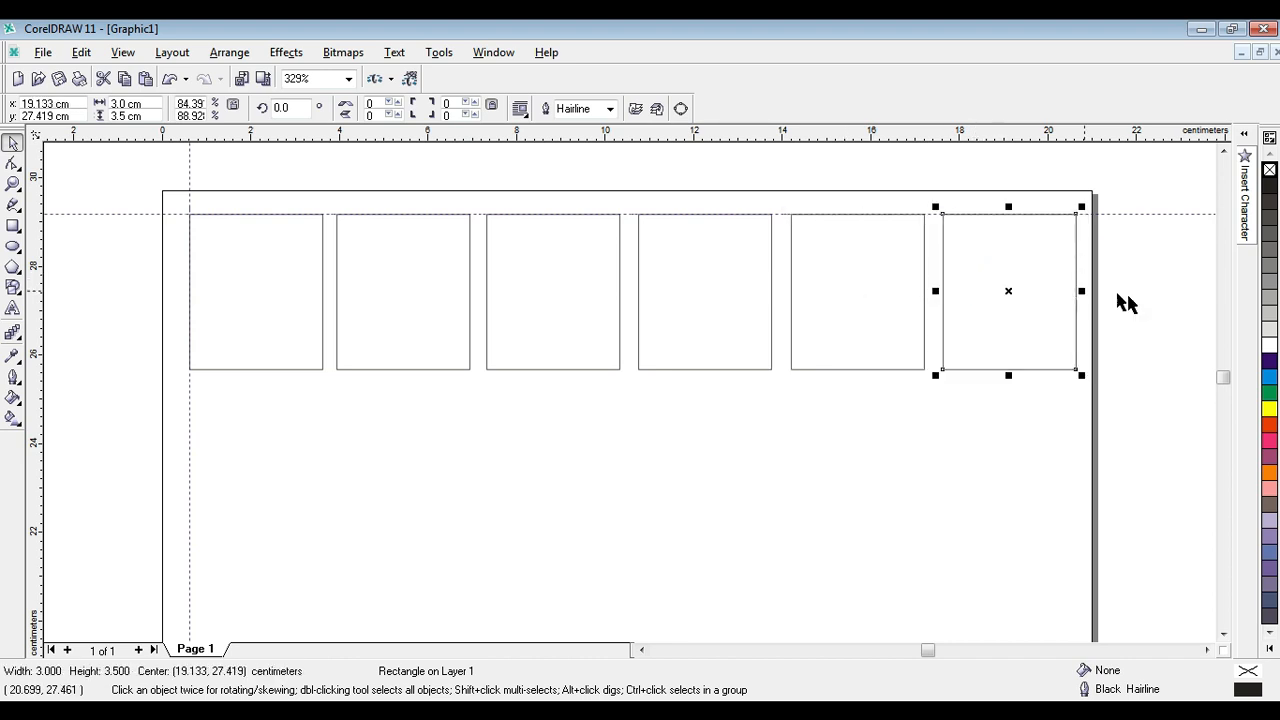
left_click(1158, 289)
left_click(1157, 309)
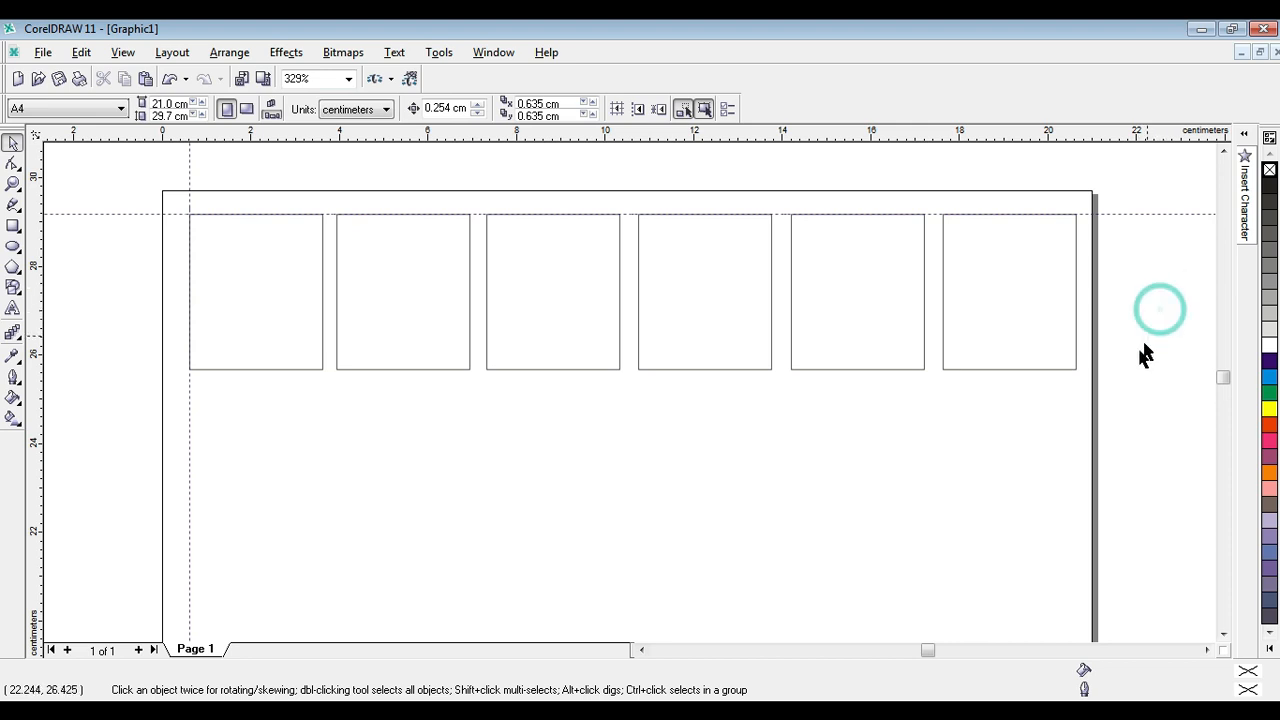
Add a vertical guideline along the left edge of the second rectangle and lock it.
left_click(1145, 347)
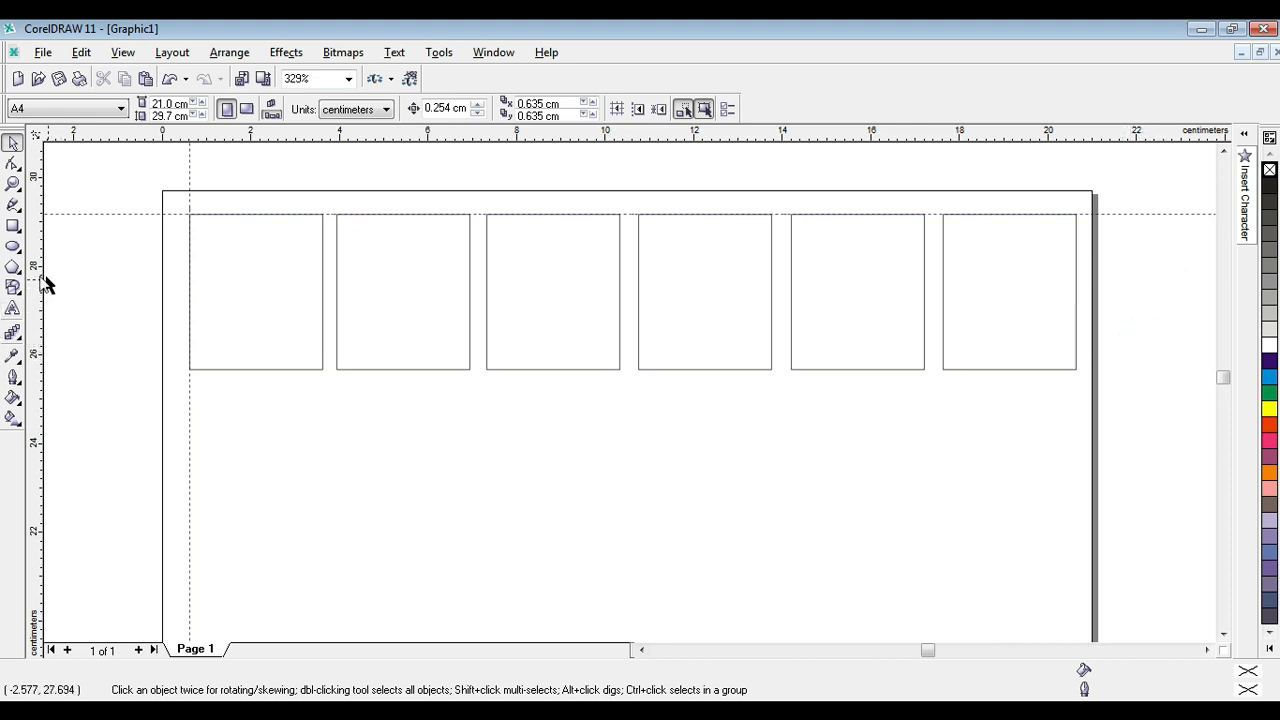
left_click_drag(30, 265, 337, 280)
left_click(334, 449)
right_click(335, 440)
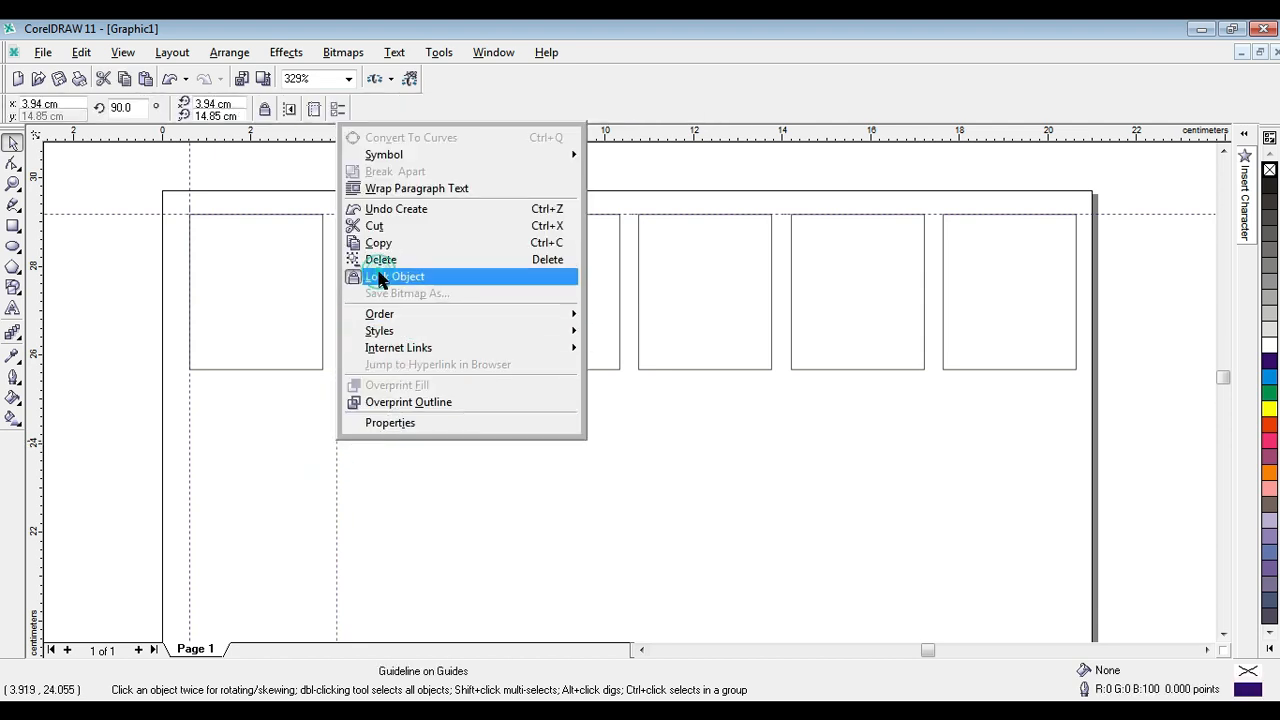
left_click(380, 280)
Add vertical guidelines along the left edges of the third to sixth rectangles and lock them.
left_click_drag(38, 350, 488, 345)
right_click(488, 423)
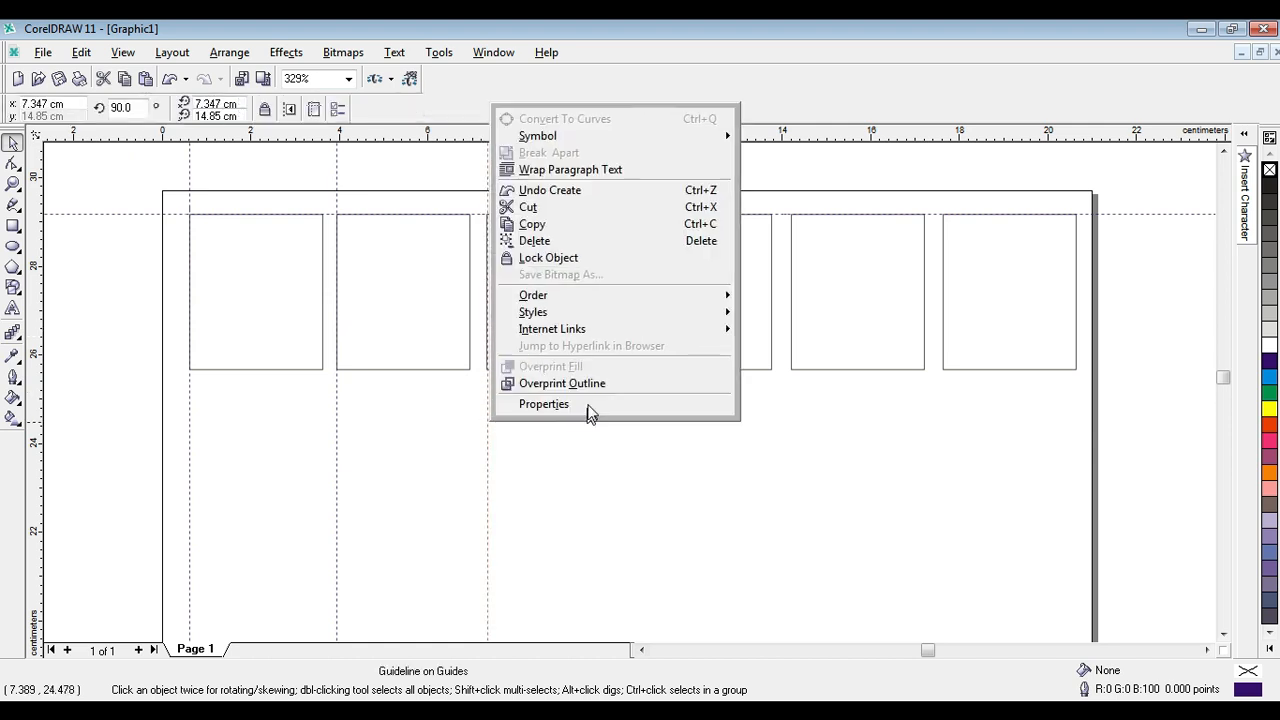
left_click(545, 259)
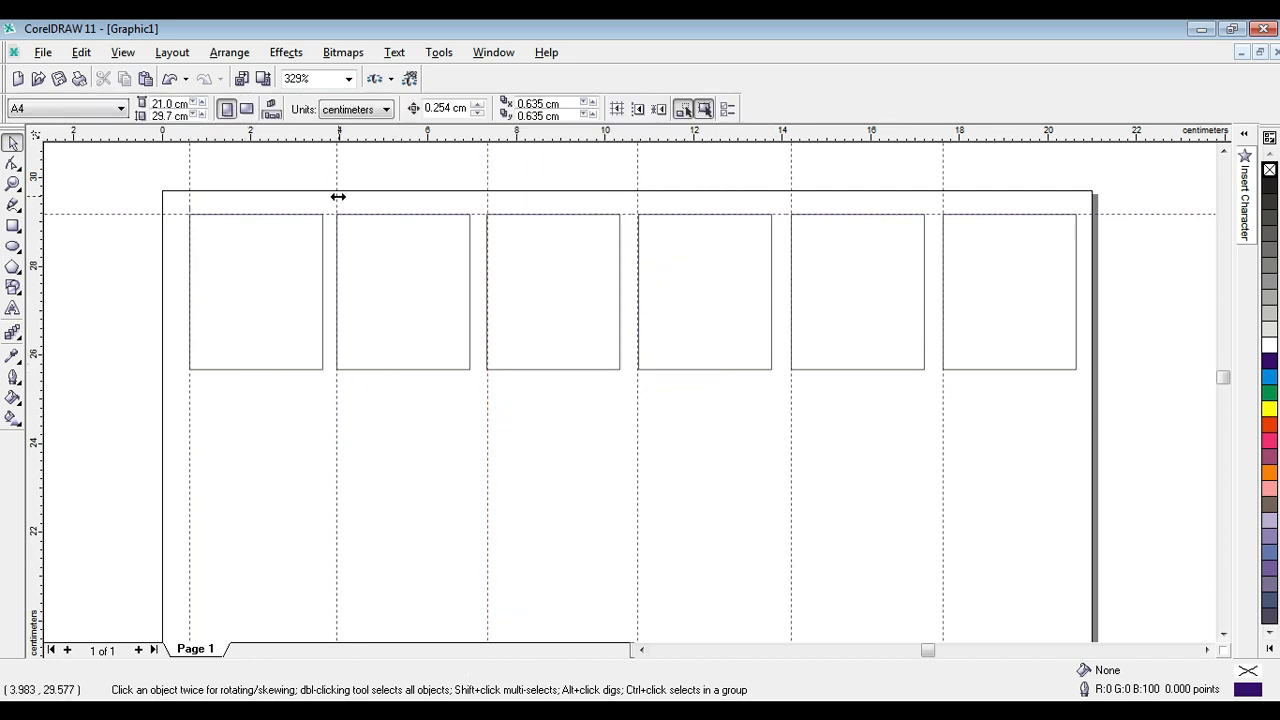
Check whether the vertical guidelines along the third to sixth rectangles are locked.
left_click(943, 195)
left_click(786, 198)
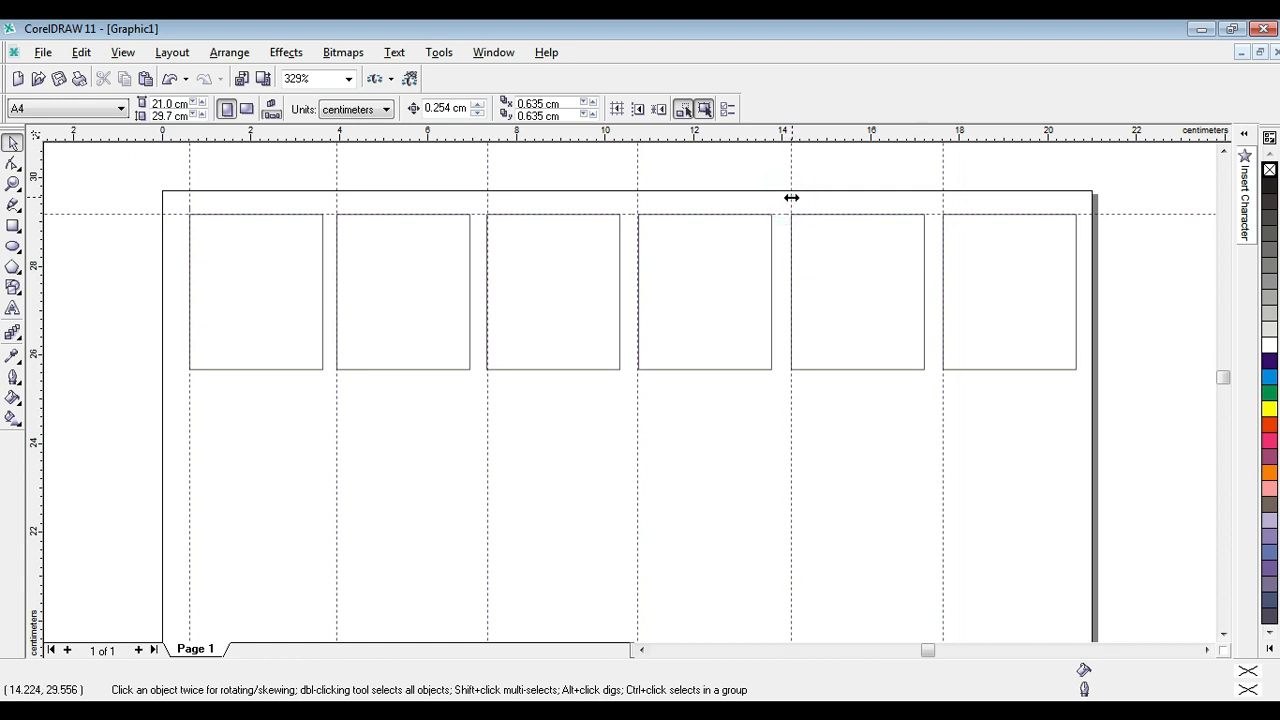
left_click(791, 199)
left_click(637, 200)
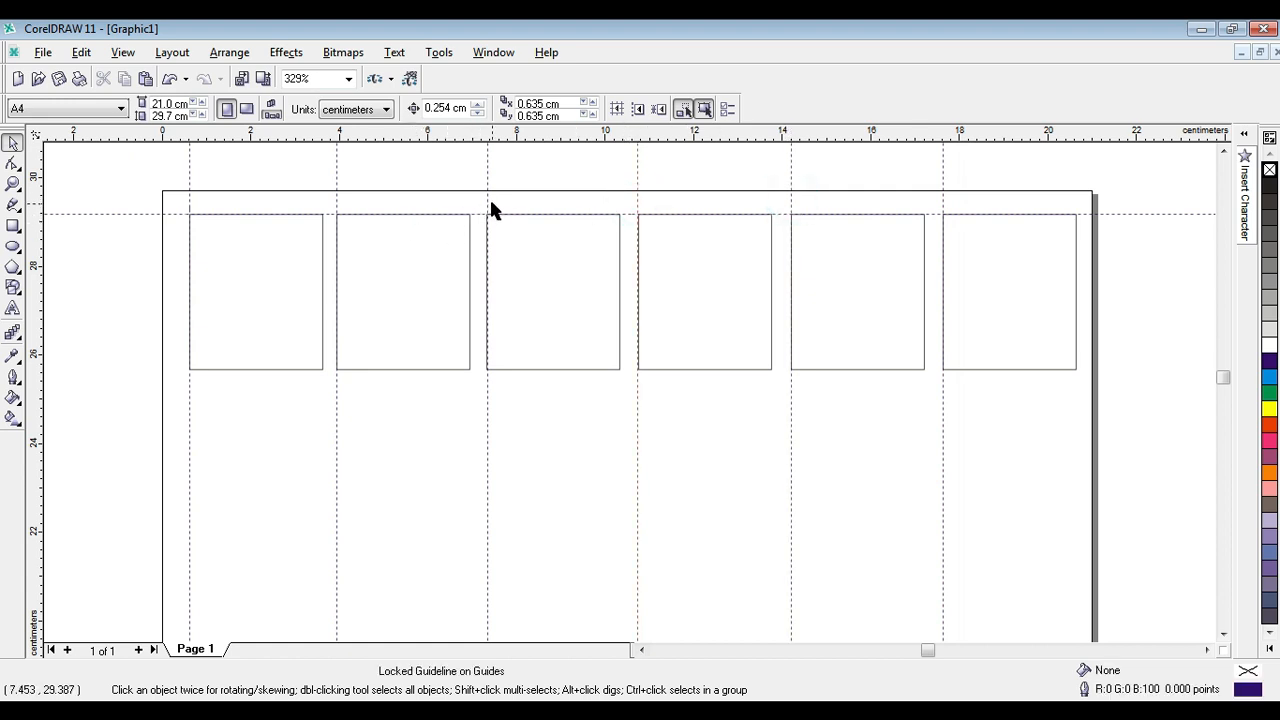
left_click(486, 200)
Add a horizontal guideline slightly below the row of rectangles, at about 25.3 cm, and lock it.
left_click_drag(495, 137, 501, 387)
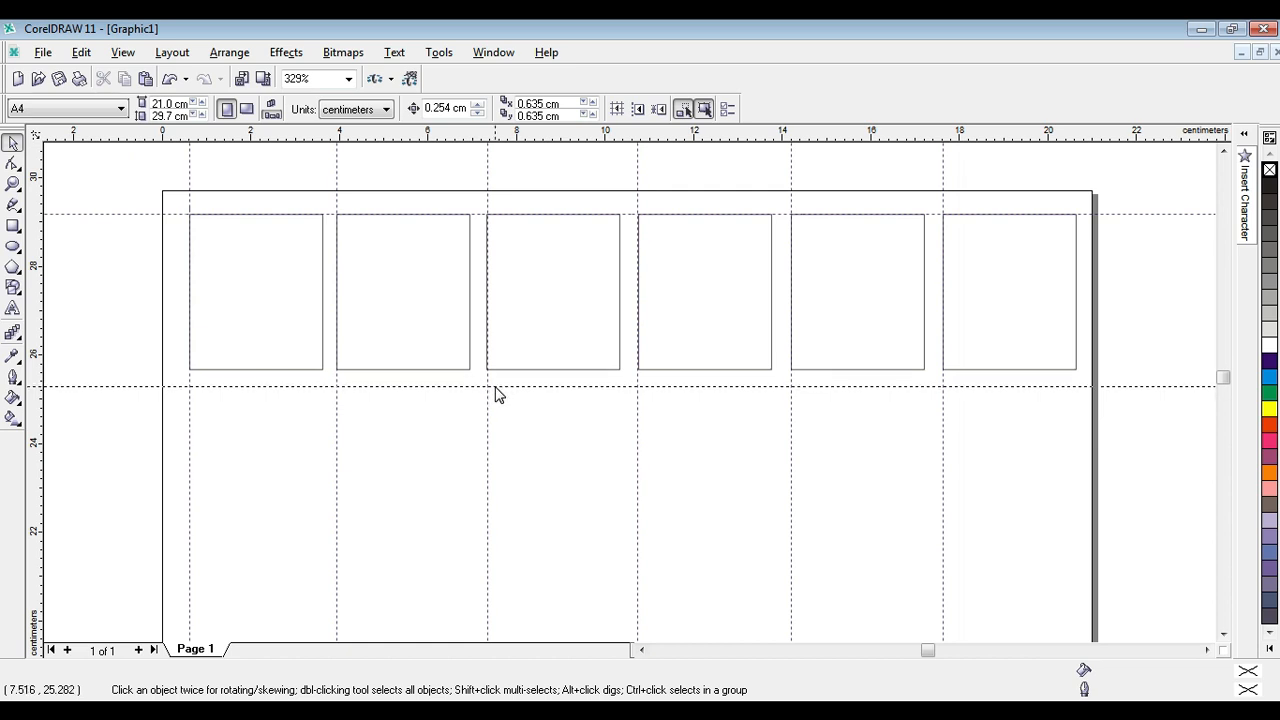
left_click(495, 386)
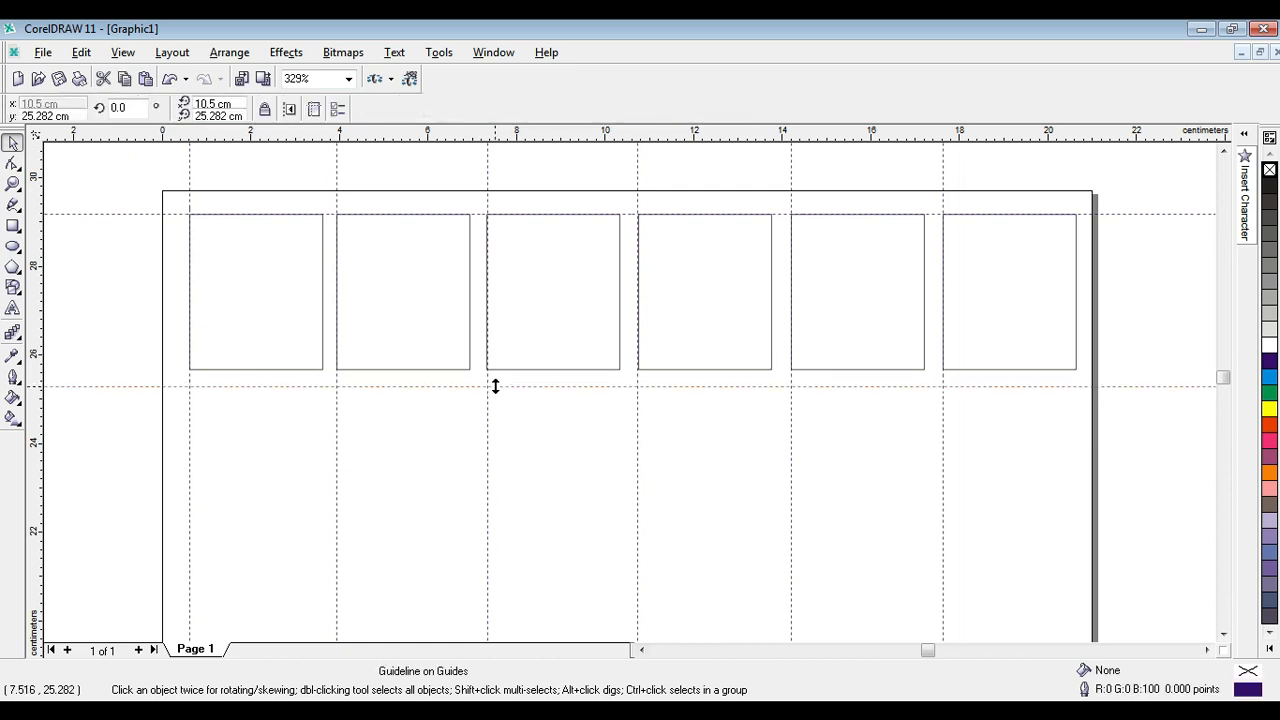
right_click(495, 386)
left_click(557, 226)
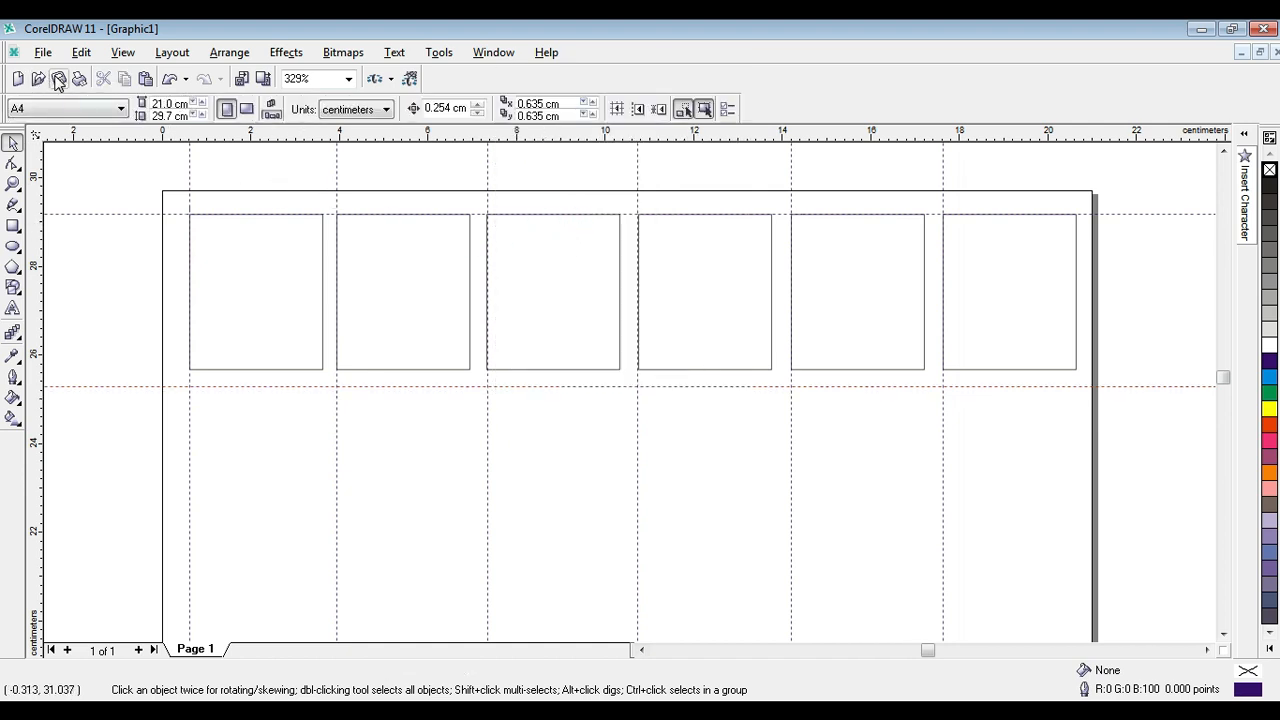
Try duplicating the row of six rectangles down onto the lower horizontal guideline and delete the copy.
left_click_drag(163, 180, 1086, 392)
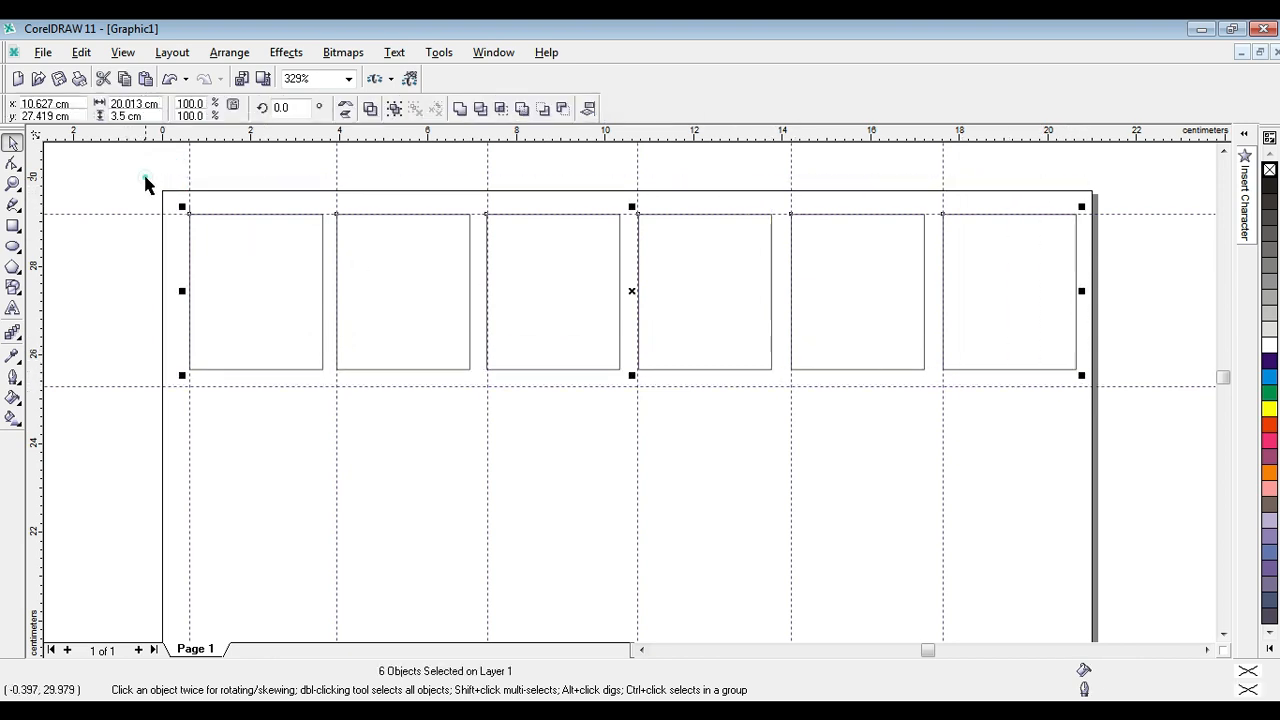
left_click(168, 184)
left_click_drag(168, 184, 1108, 386)
left_click_drag(632, 293, 625, 433)
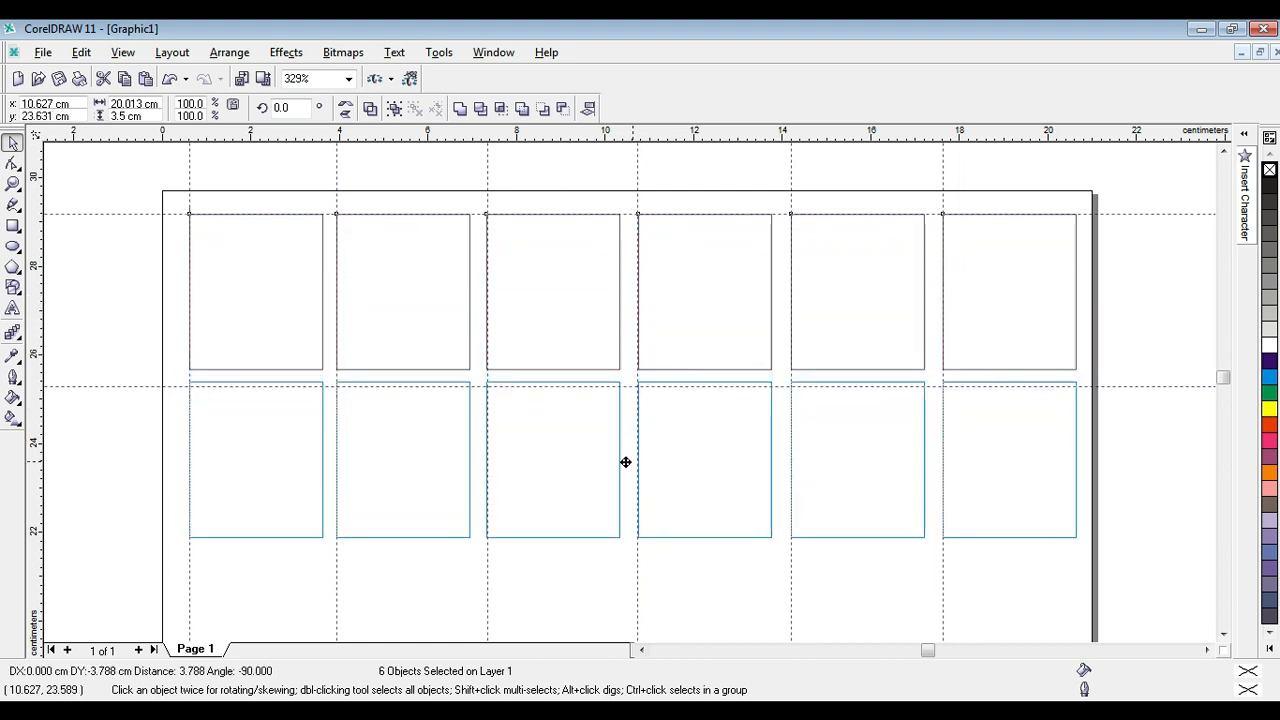
left_click_drag(625, 462, 627, 466)
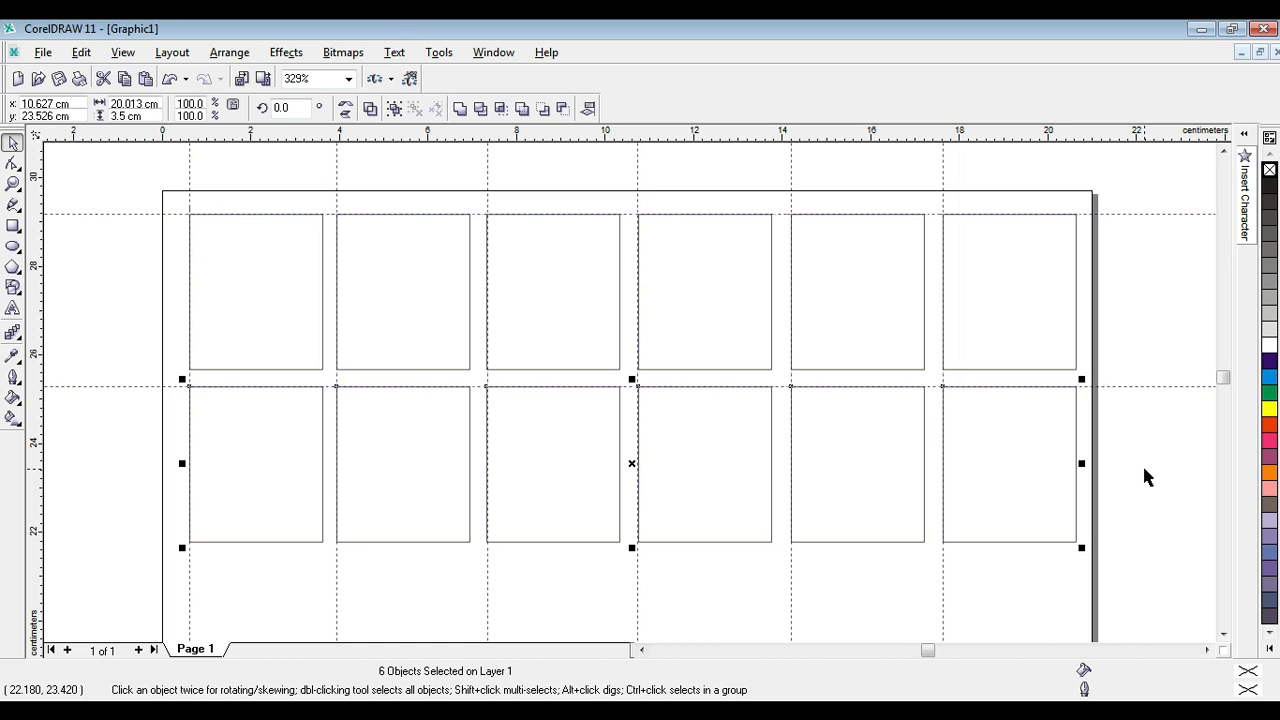
key("Delete")
Duplicate the six-rectangle row straight down onto the second horizontal guideline and add a locked horizontal guideline below the copy at about 21.4 cm.
left_click_drag(168, 190, 1152, 387)
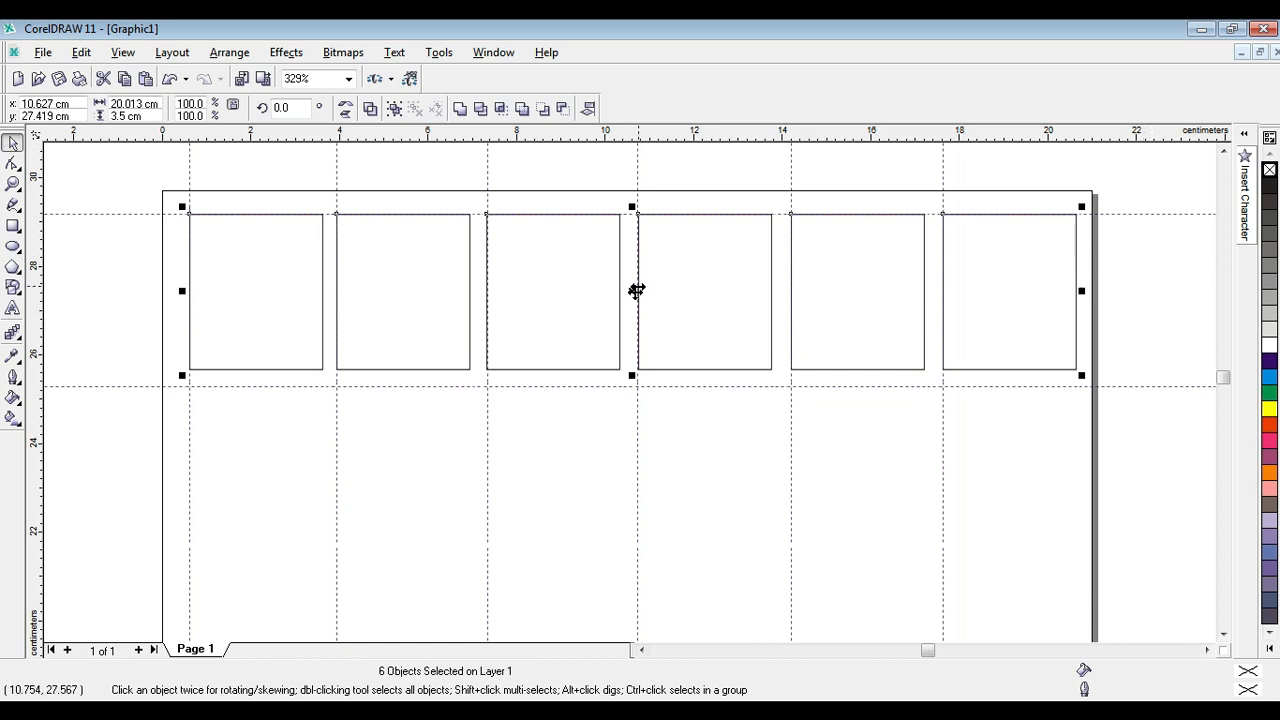
left_click_drag(632, 291, 633, 467)
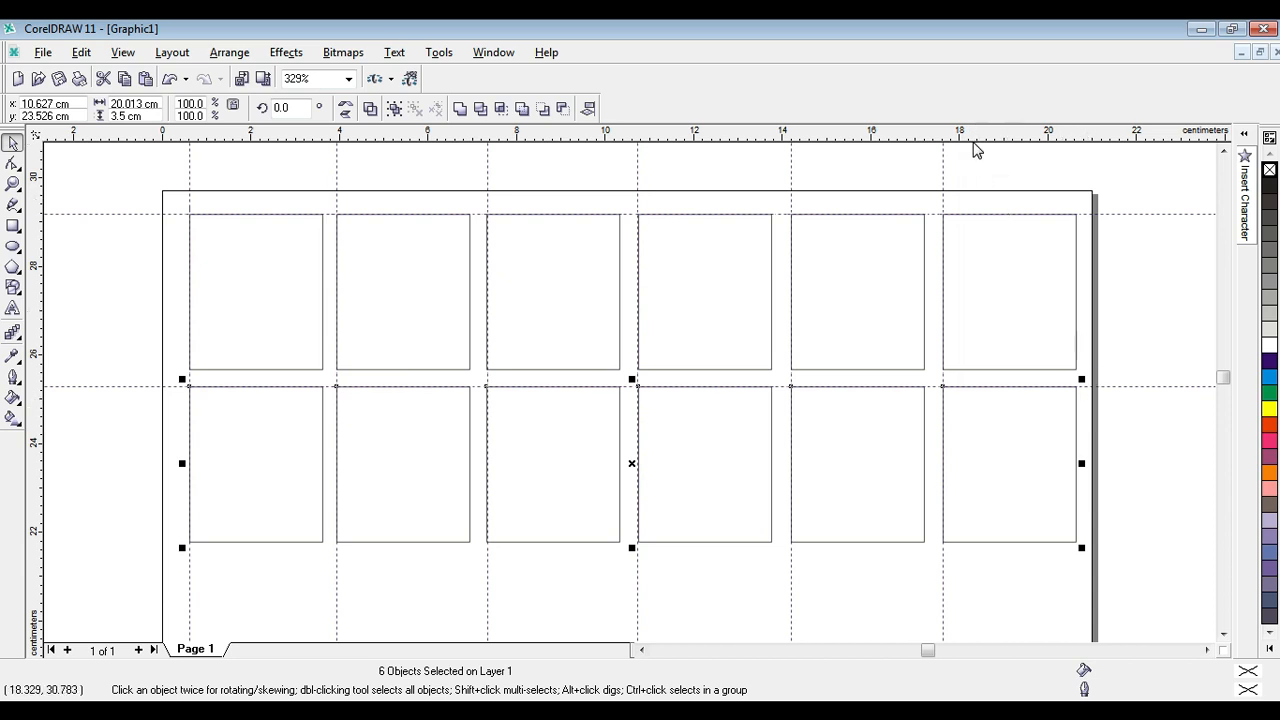
left_click_drag(972, 138, 899, 566)
left_click(900, 557)
right_click(900, 557)
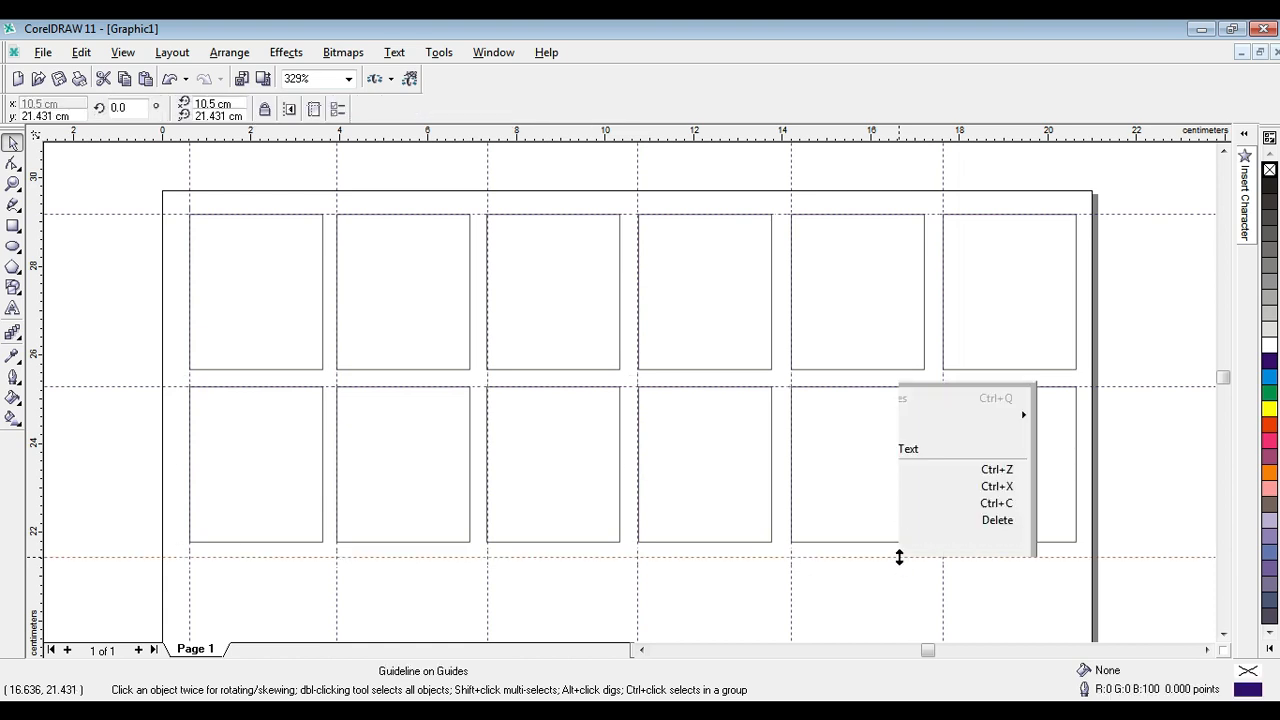
left_click(955, 397)
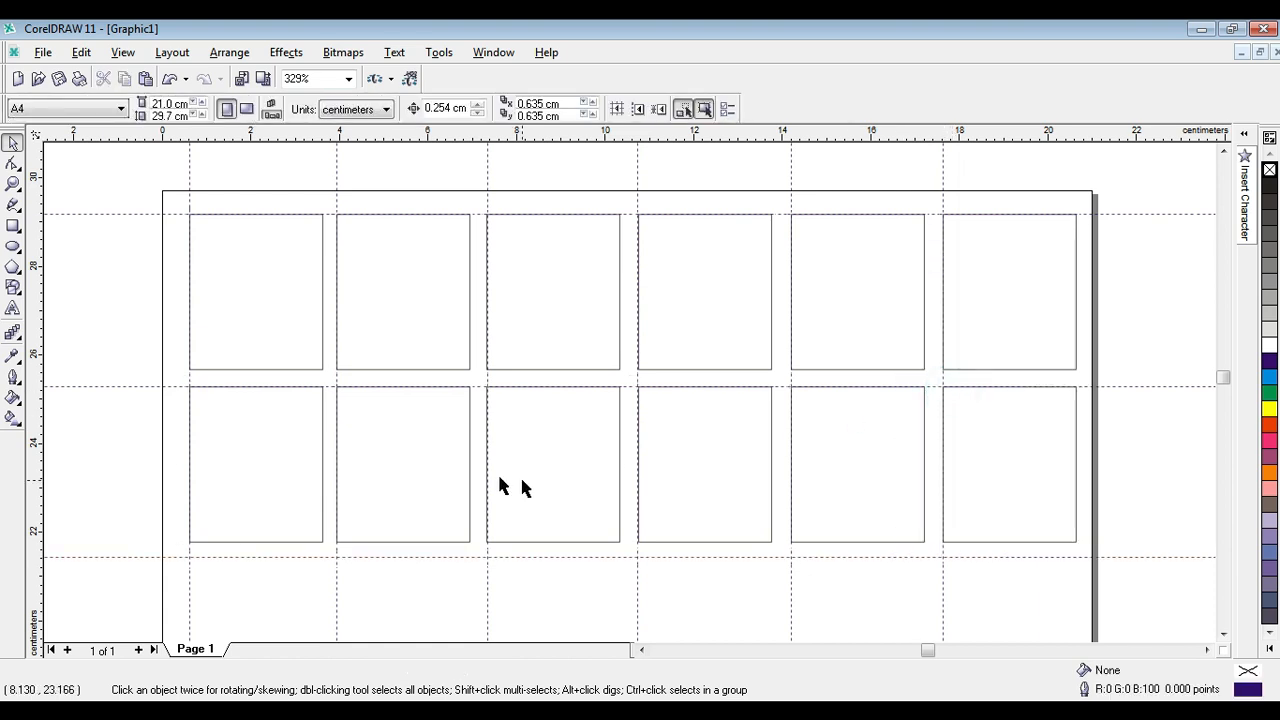
Examine how the rectangle rows line up with the guidelines, both close up and across the whole page.
left_click(13, 184)
right_click(366, 237)
left_click_drag(451, 175, 823, 432)
key("z")
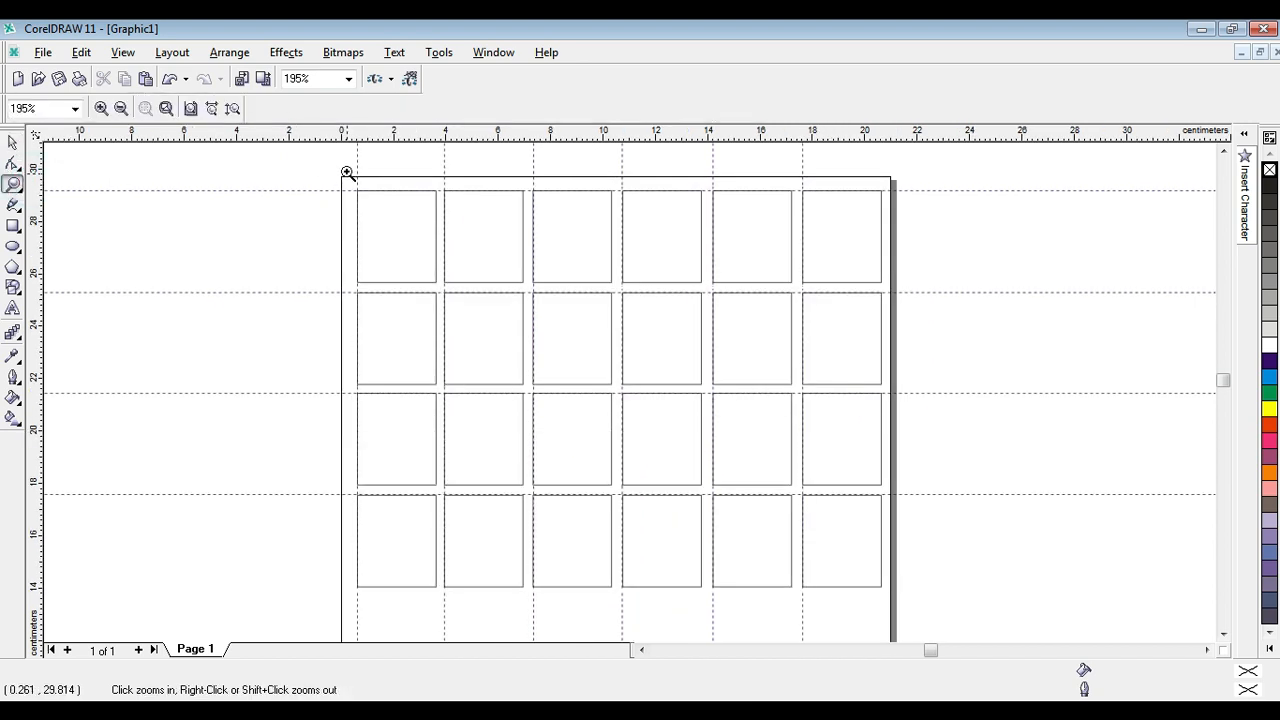
left_click_drag(345, 172, 831, 348)
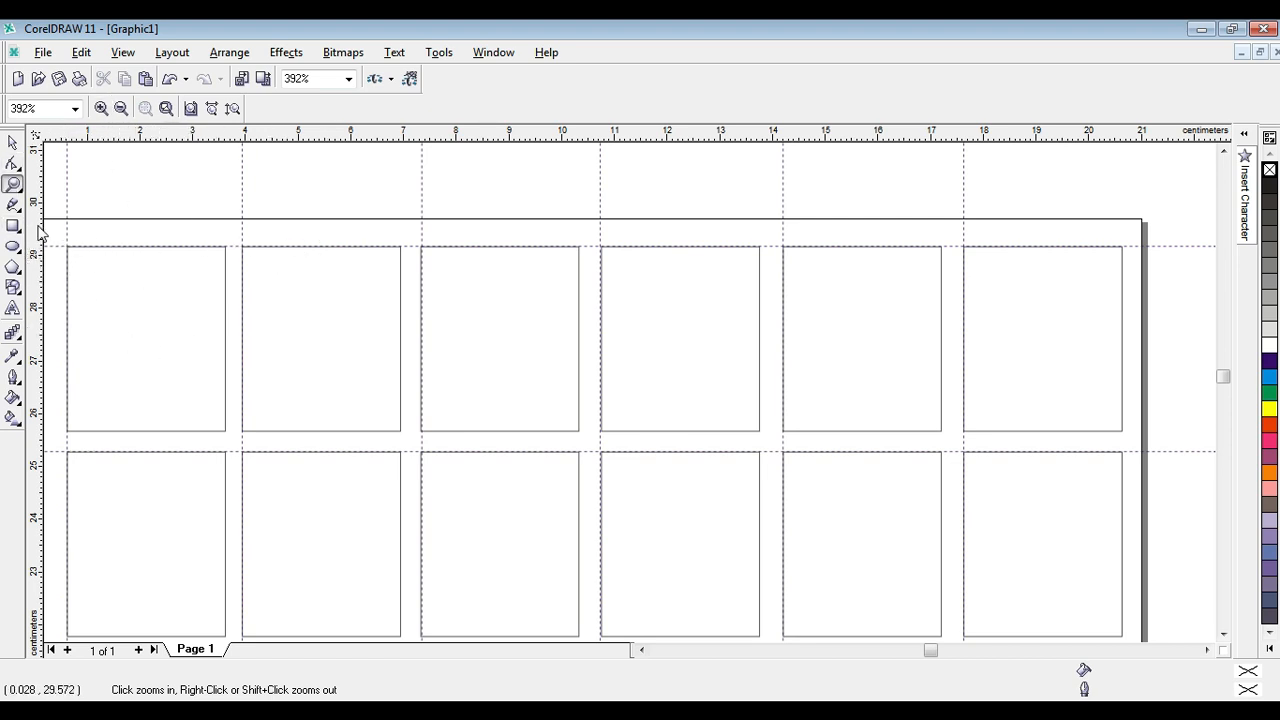
right_click(180, 234)
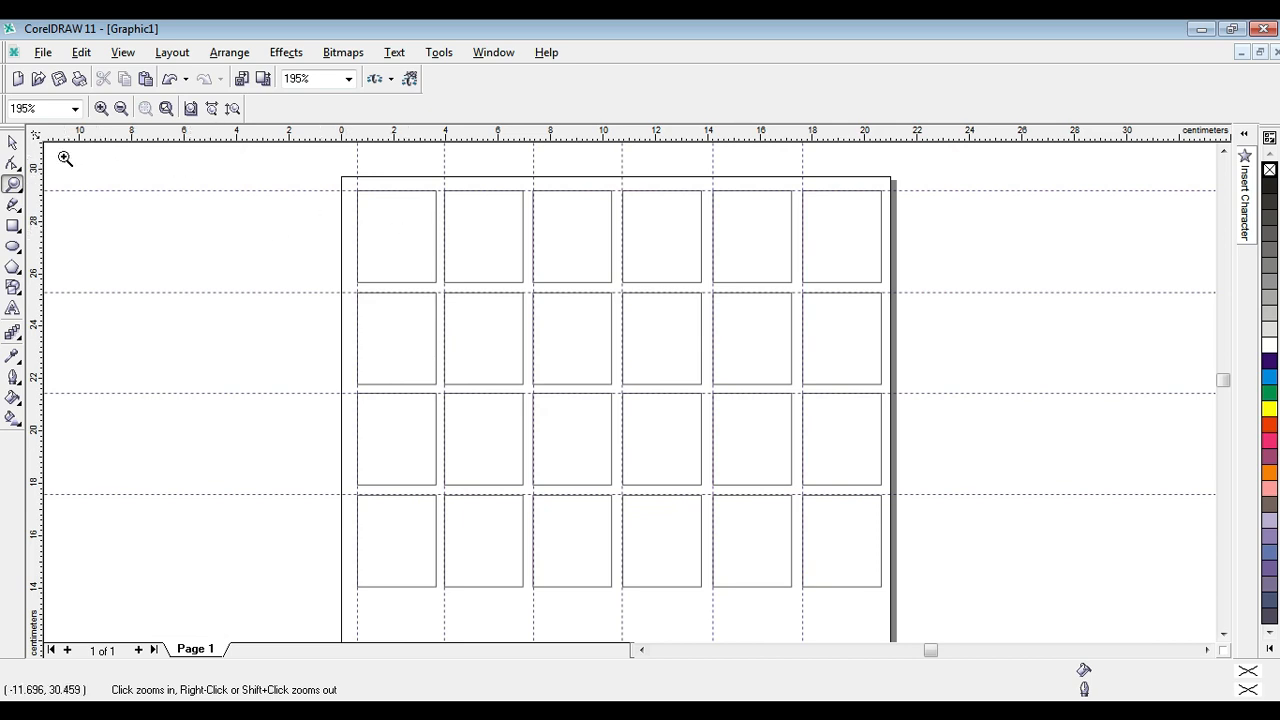
right_click(565, 277)
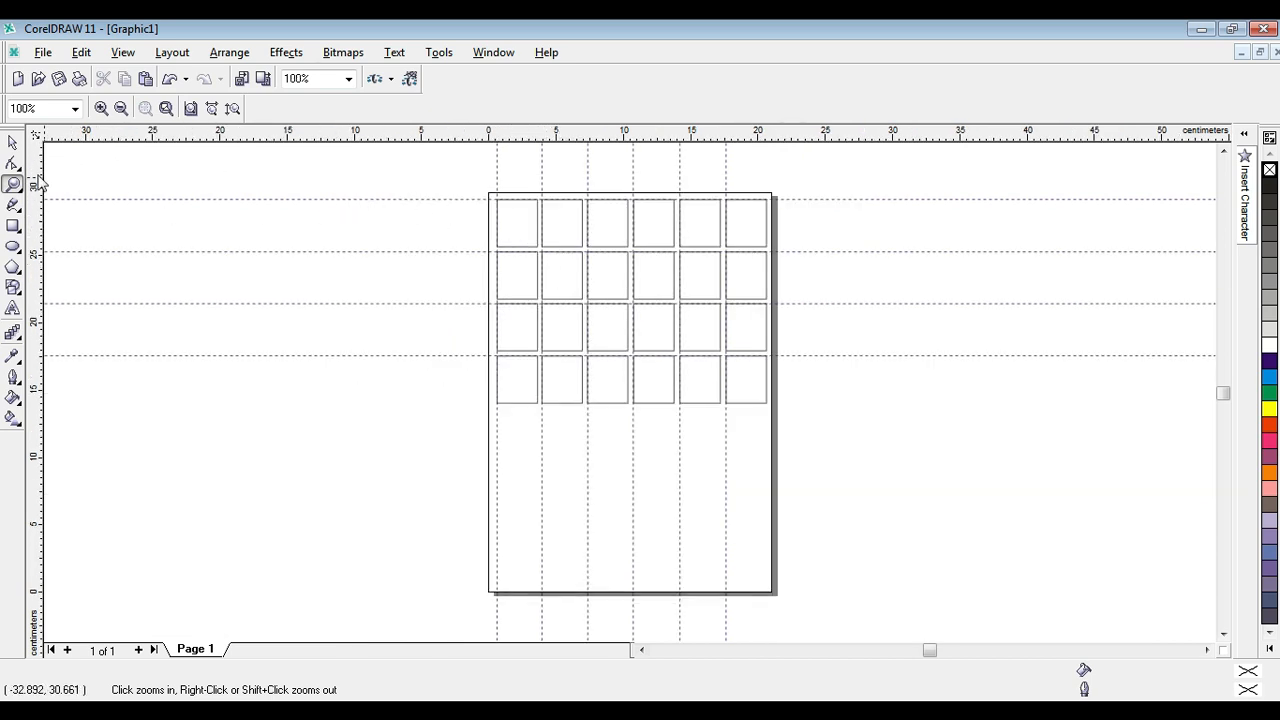
Delete every rectangle on the page except the one in the page's top-left corner.
left_click(12, 146)
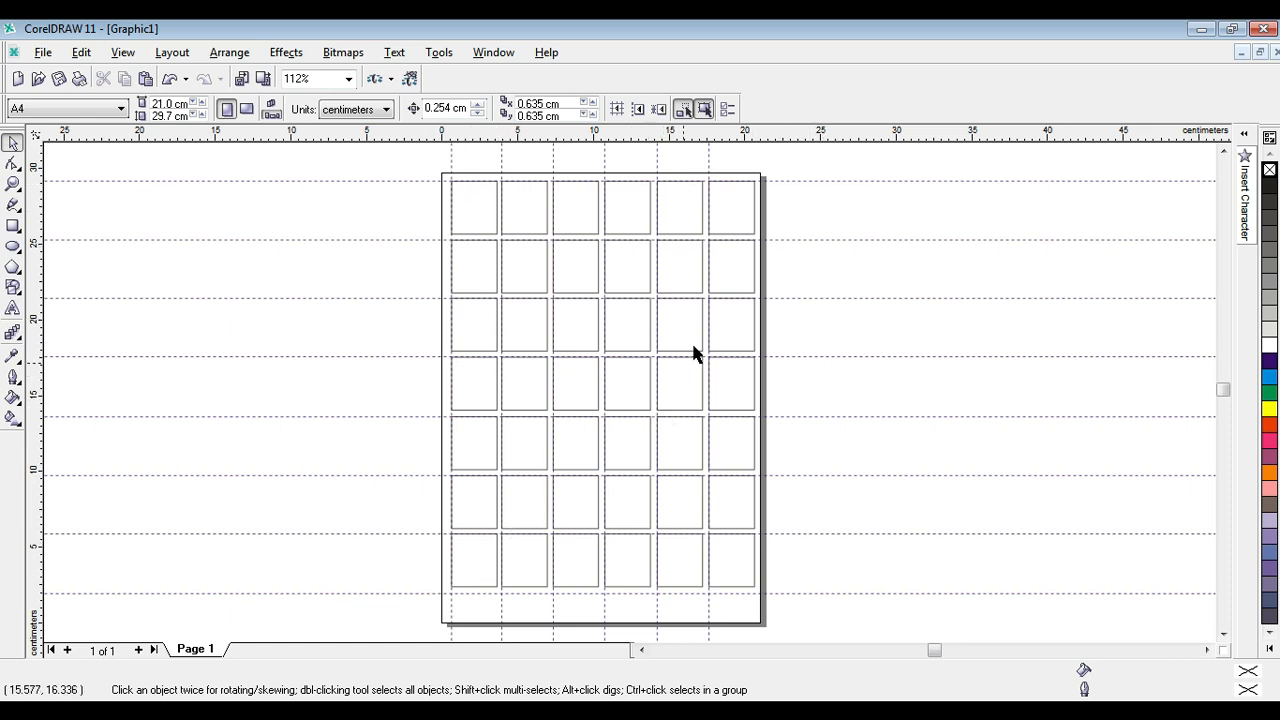
left_click(834, 217)
left_click_drag(823, 163, 502, 603)
key("Delete")
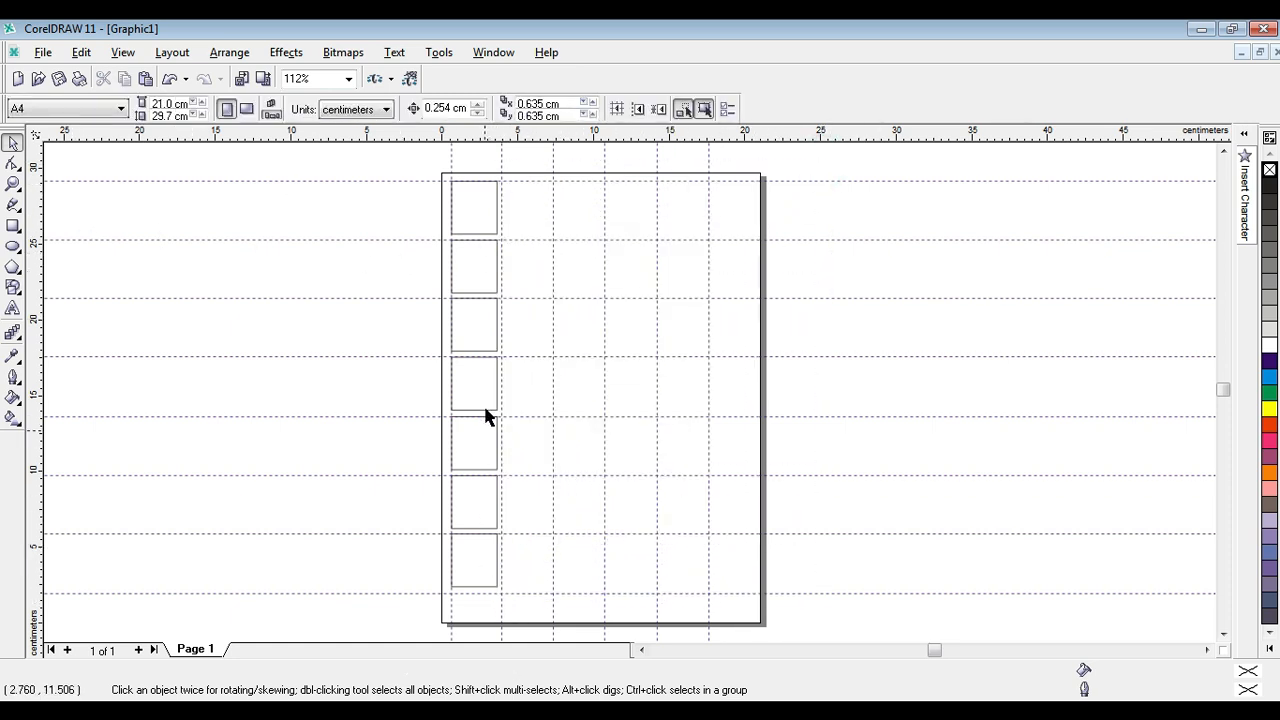
left_click_drag(424, 226, 529, 609)
key("Delete")
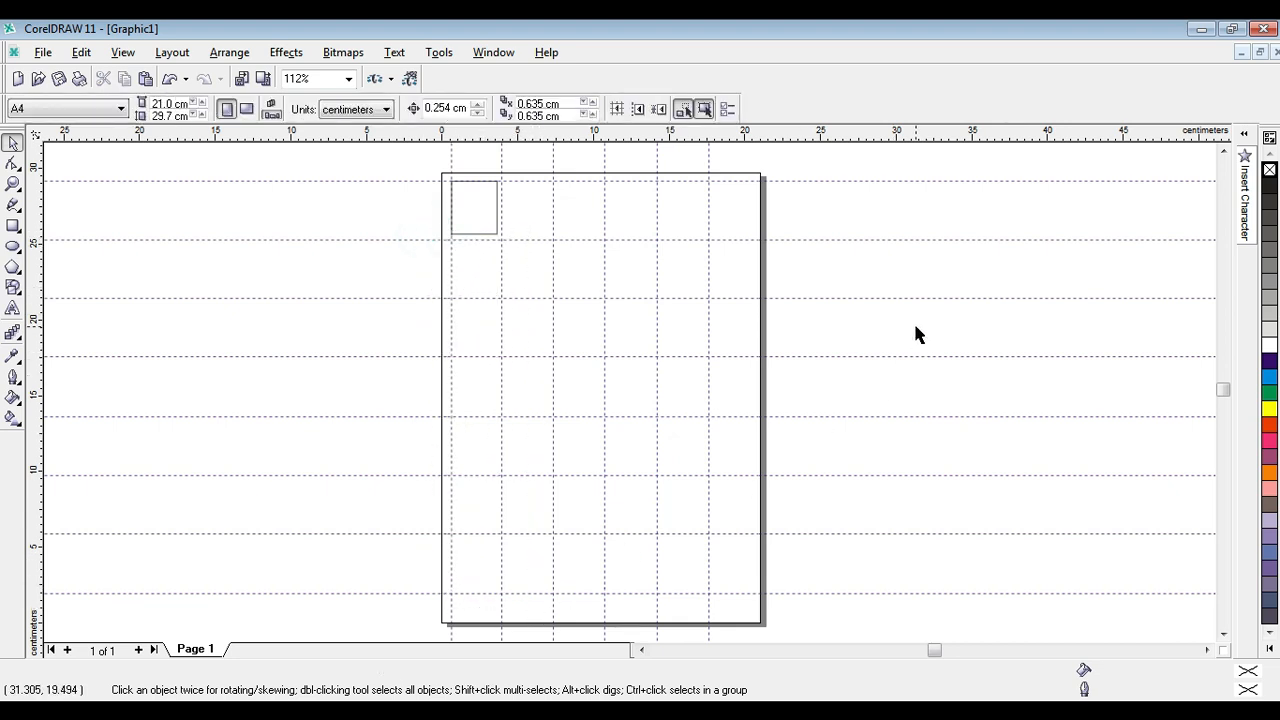
left_click(915, 326)
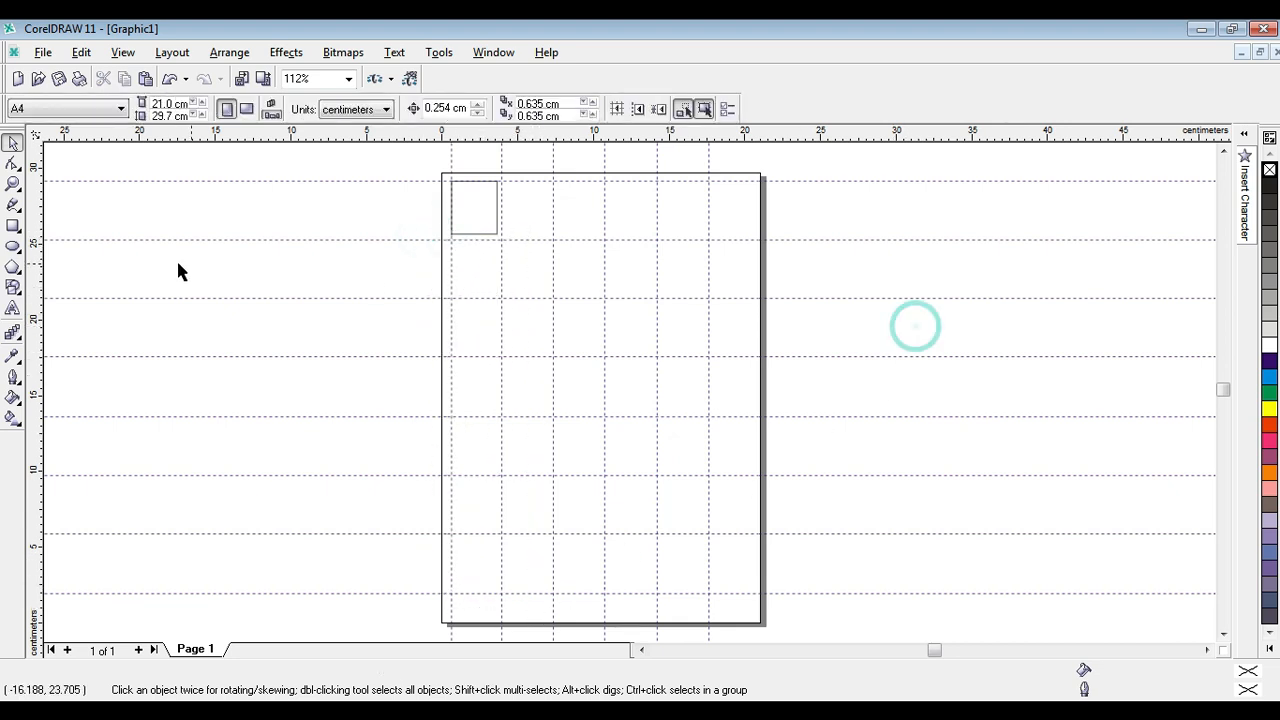
Remove the outline from the remaining 3 × 3.5 cm rectangle in the page's top-left corner.
left_click(13, 184)
left_click_drag(432, 160, 547, 250)
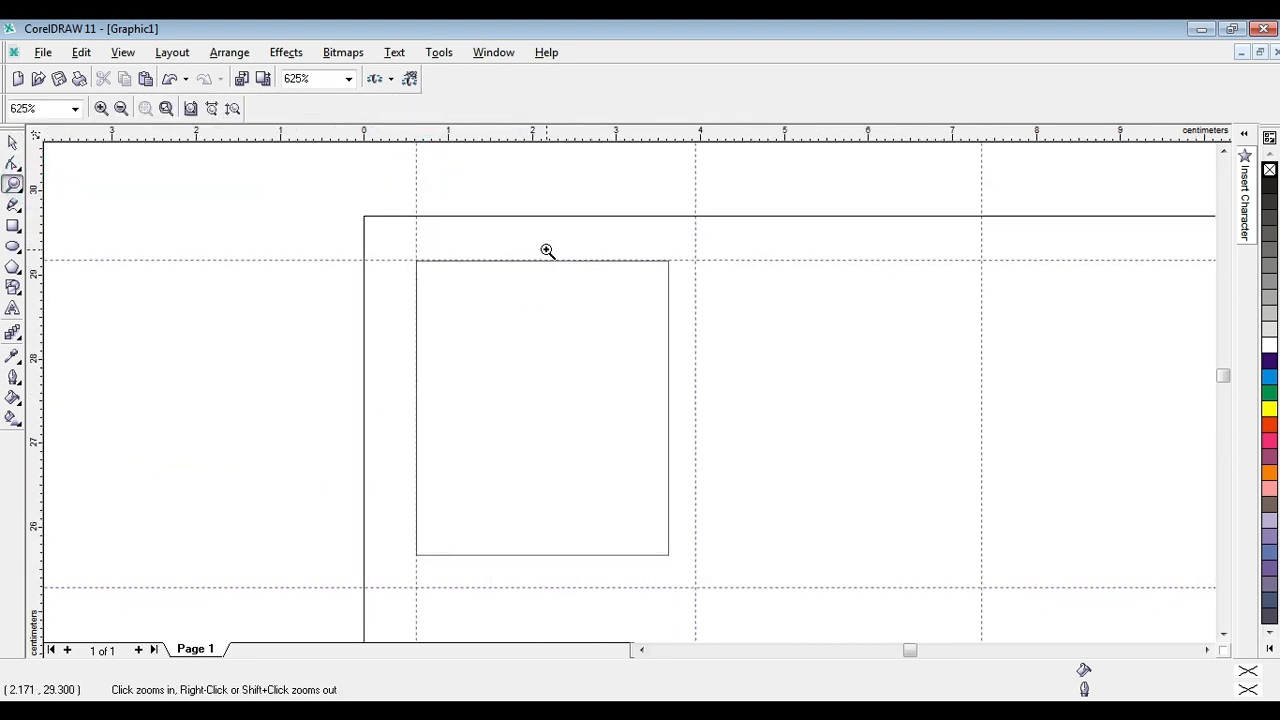
left_click(12, 143)
left_click(496, 346)
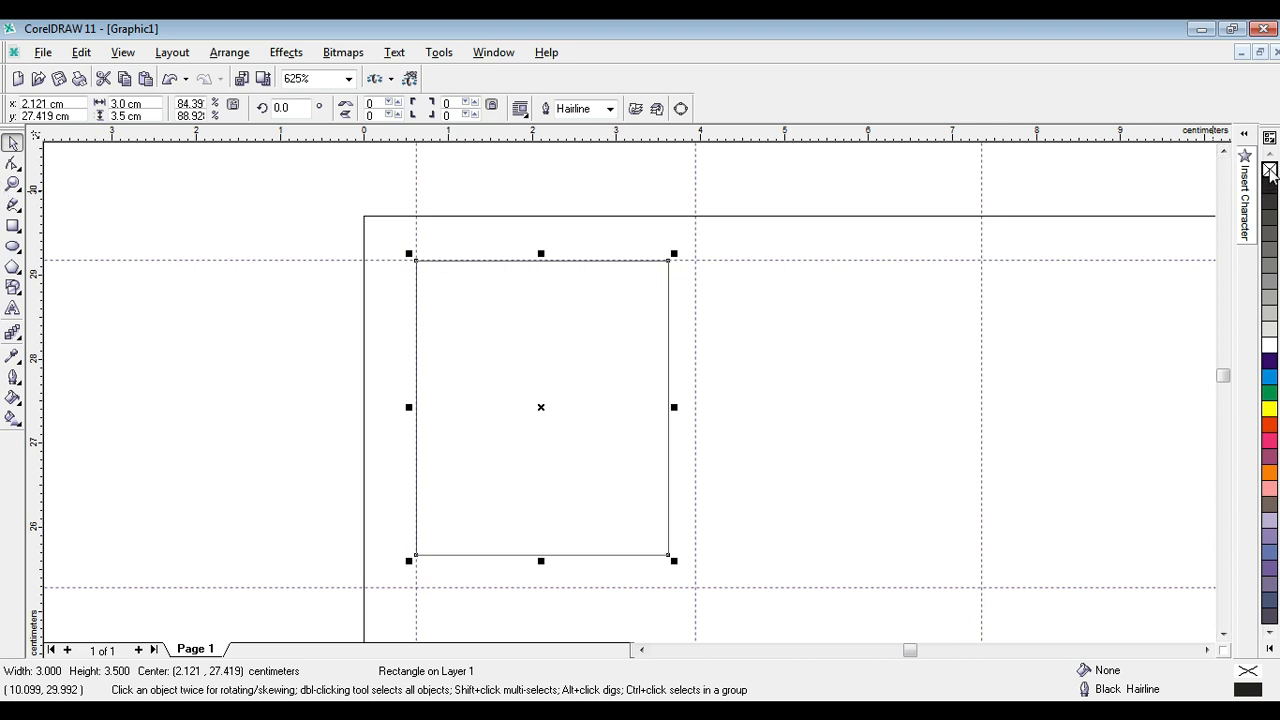
right_click(1268, 170)
left_click(742, 190)
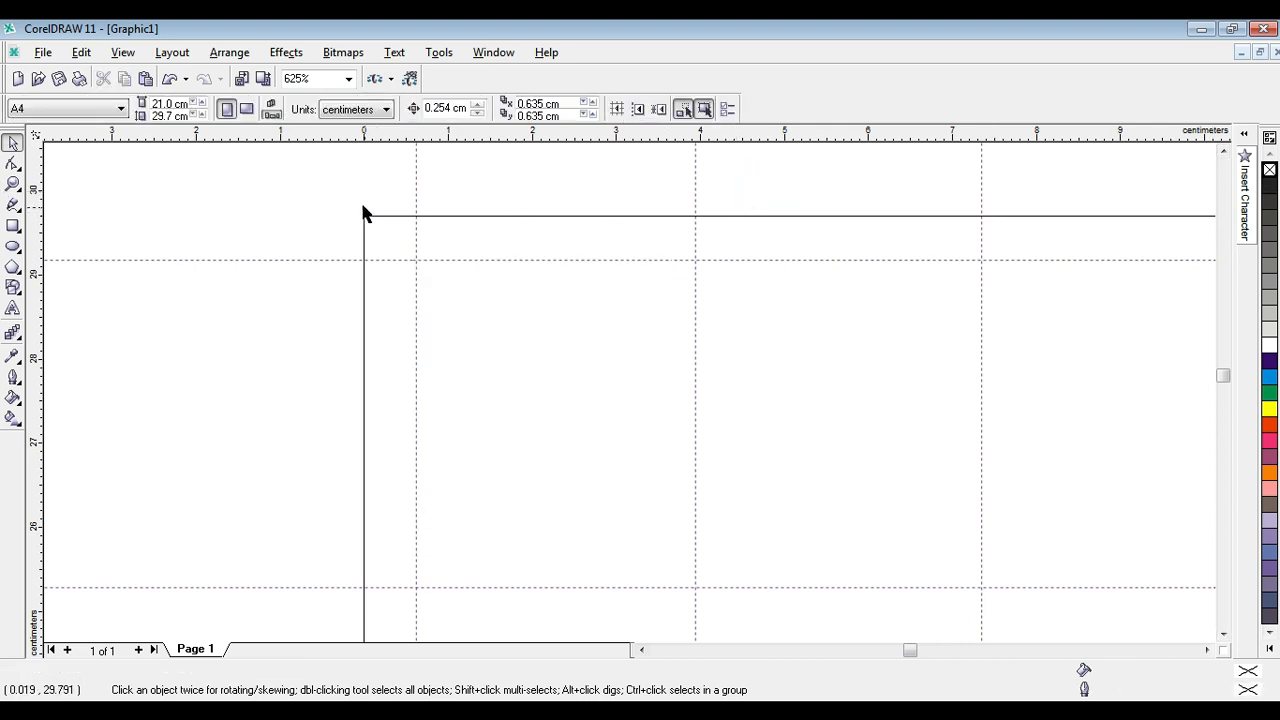
left_click(324, 184)
Save the drawing on the Desktop as a CDR file named Pasport and locate the saved file on the desktop.
left_click(43, 55)
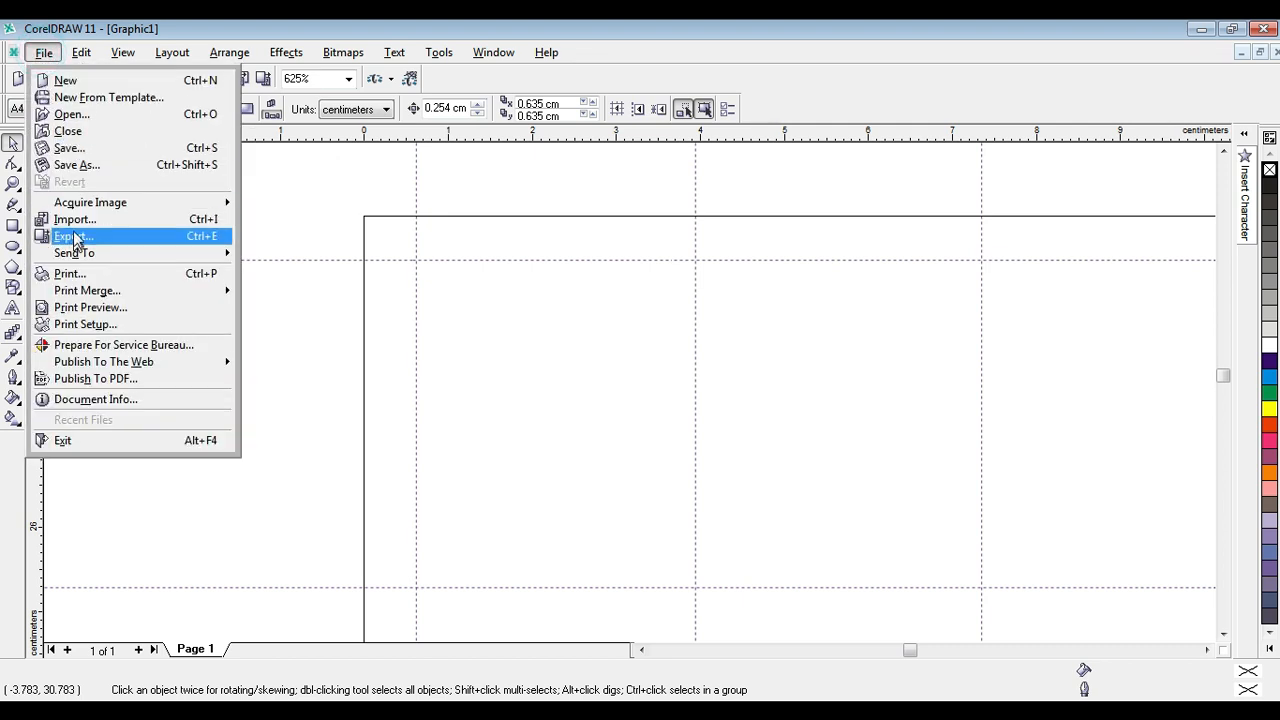
left_click(68, 165)
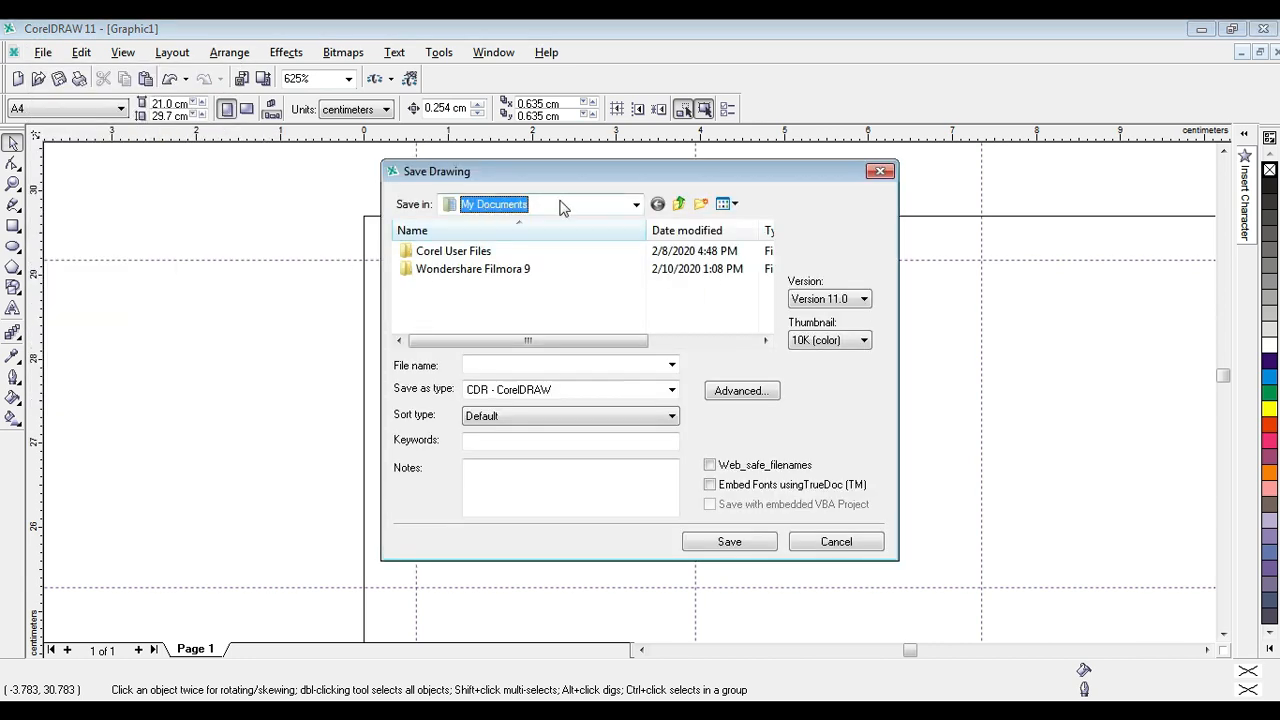
left_click(635, 204)
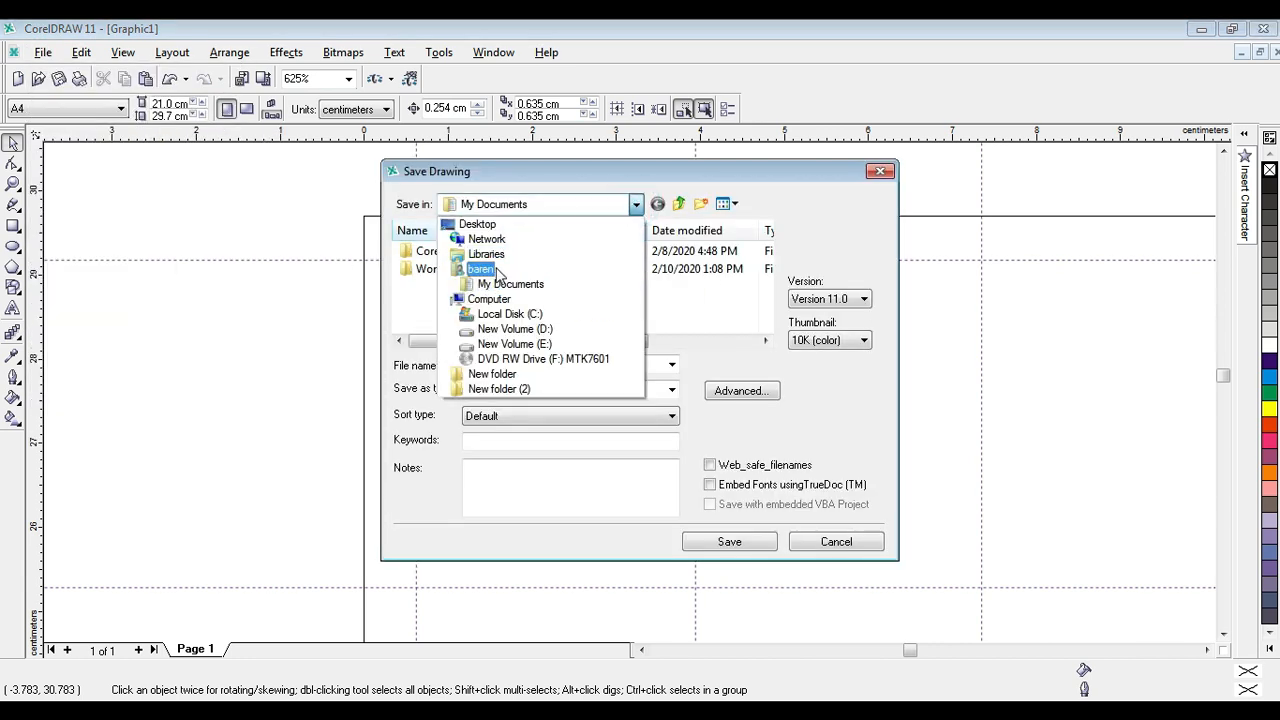
left_click(492, 224)
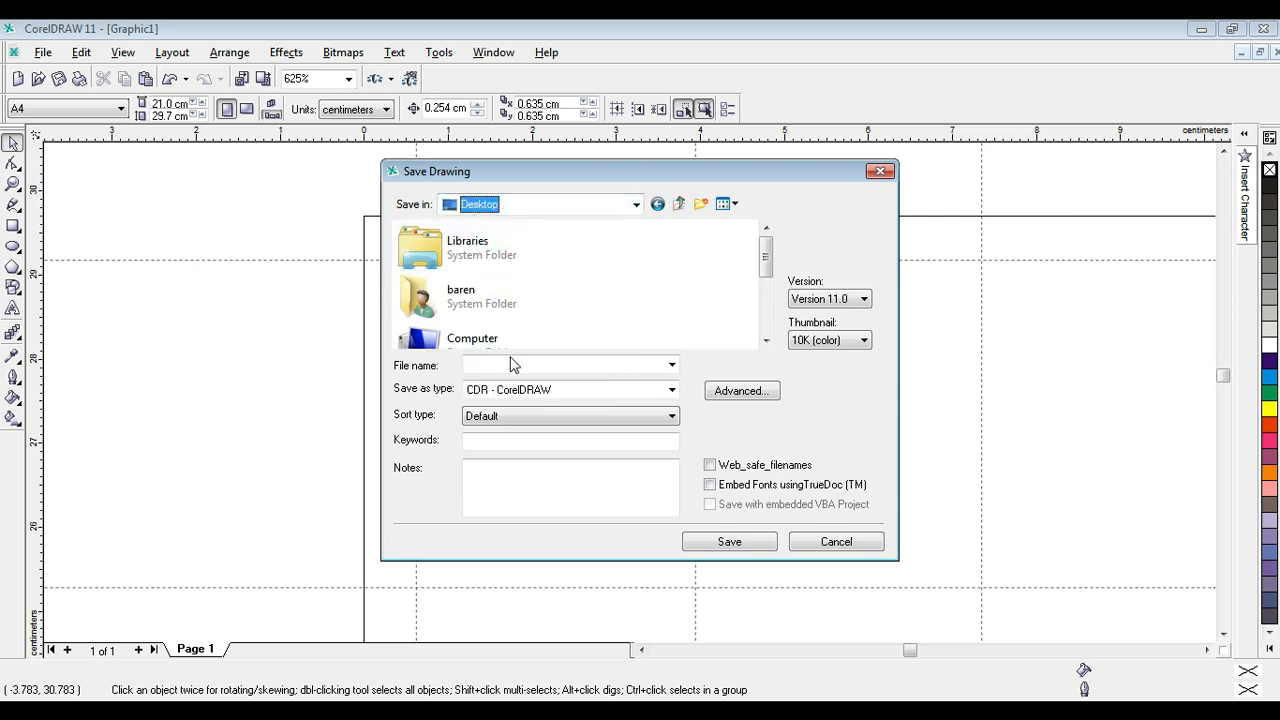
left_click(510, 365)
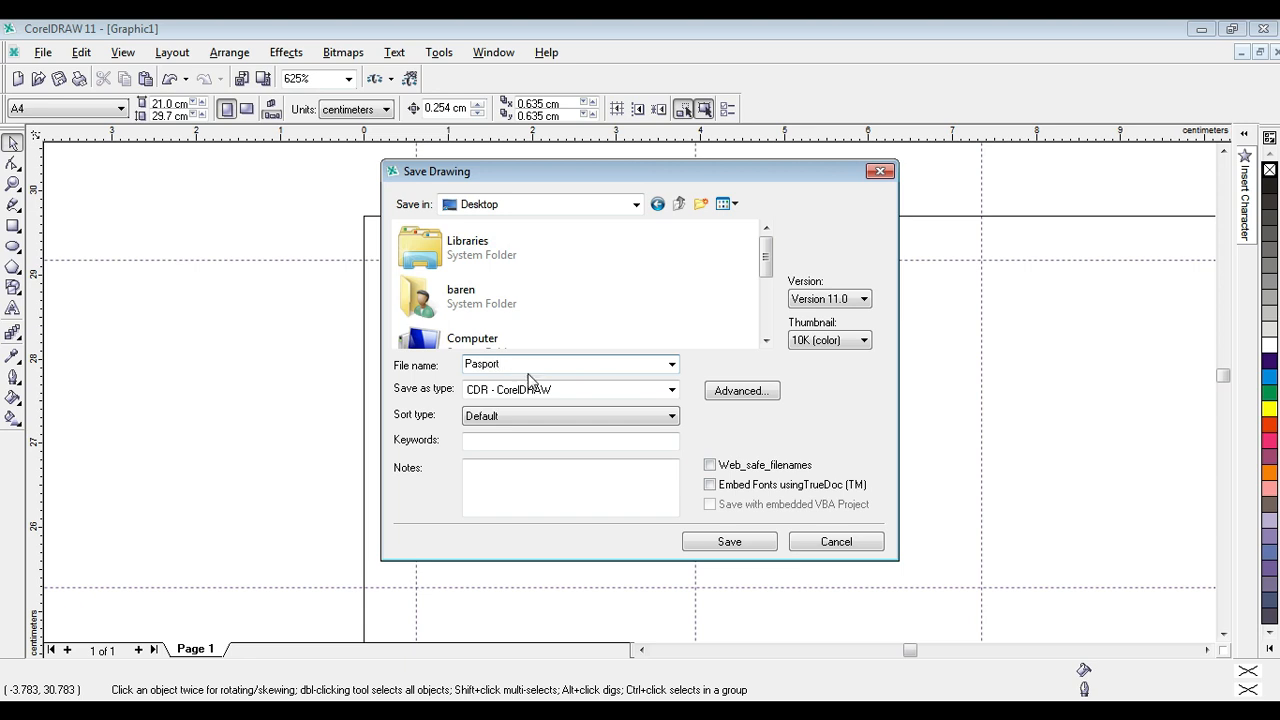
left_click(745, 548)
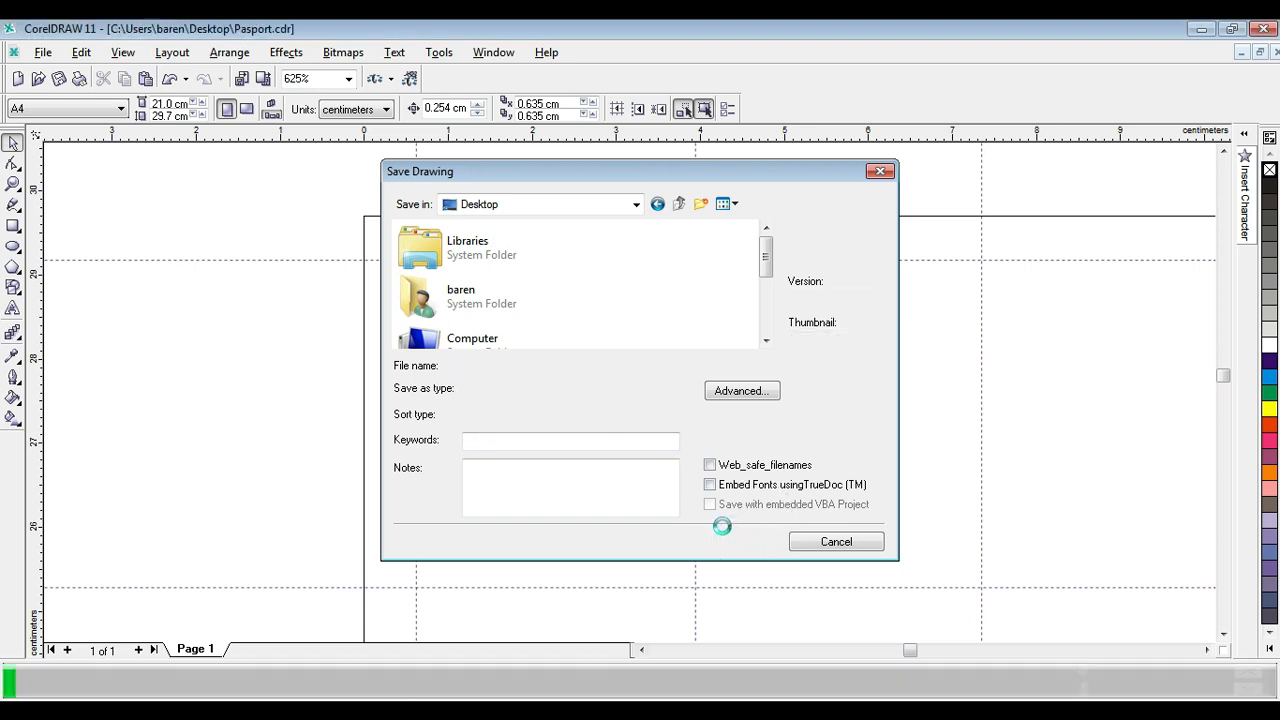
left_click(1201, 28)
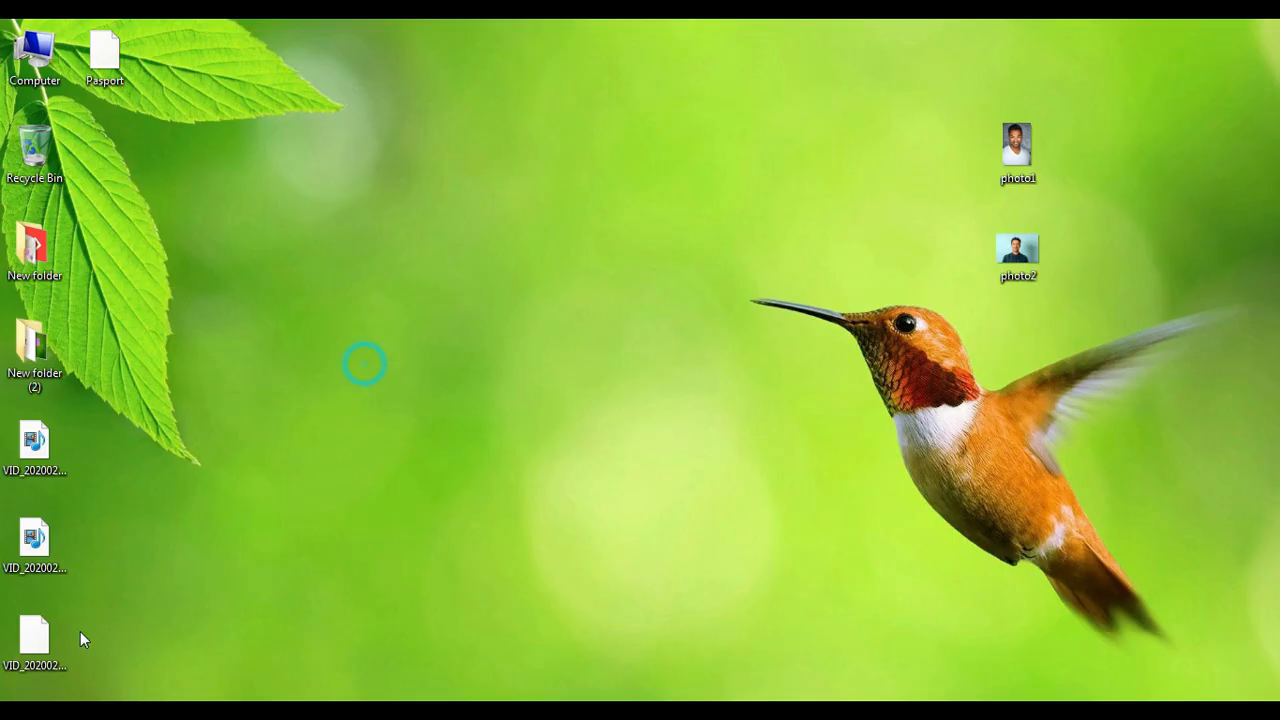
left_click(100, 60)
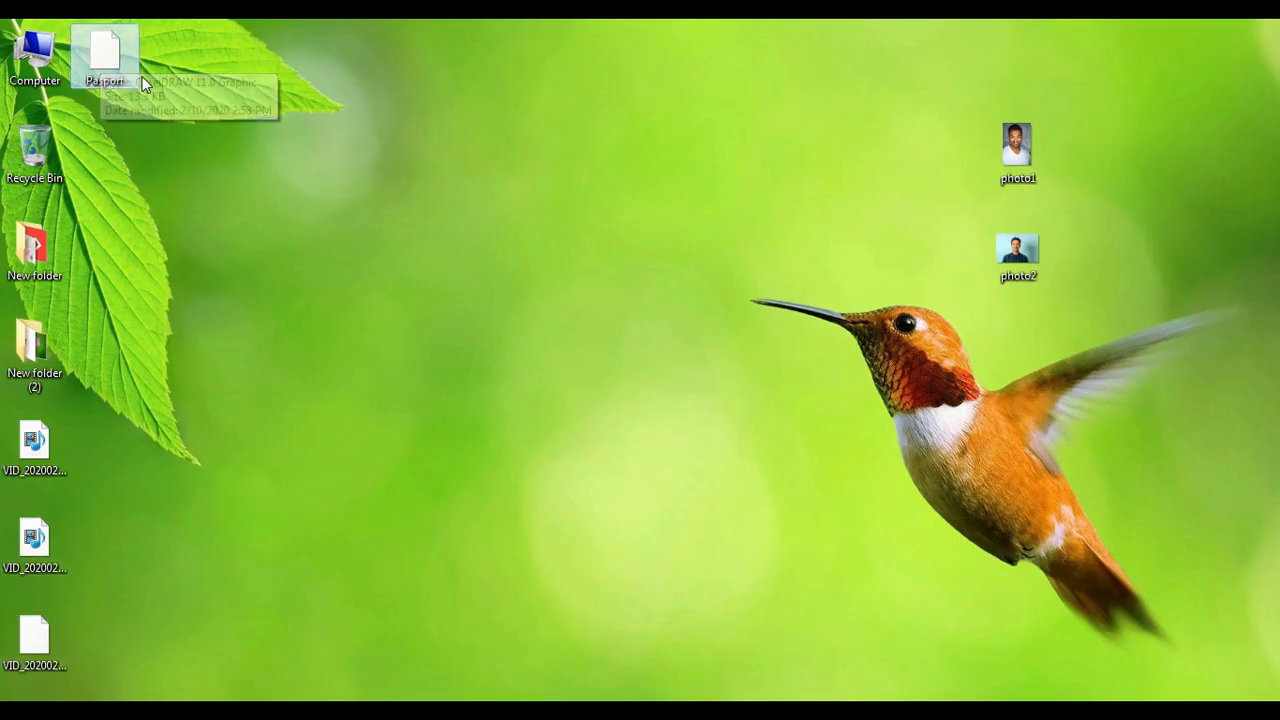
Switch back to the Pasport drawing in CorelDRAW and open the command customization settings in the program options.
left_click(200, 150)
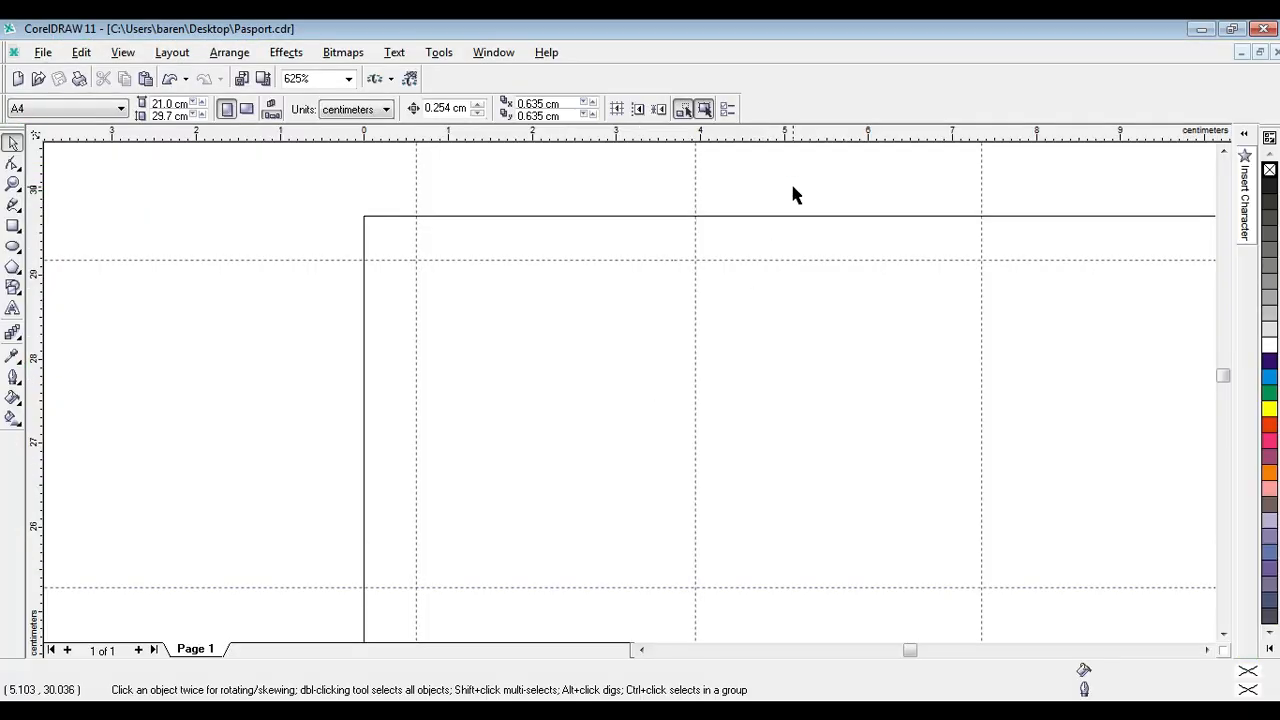
left_click(322, 198)
left_click(800, 182)
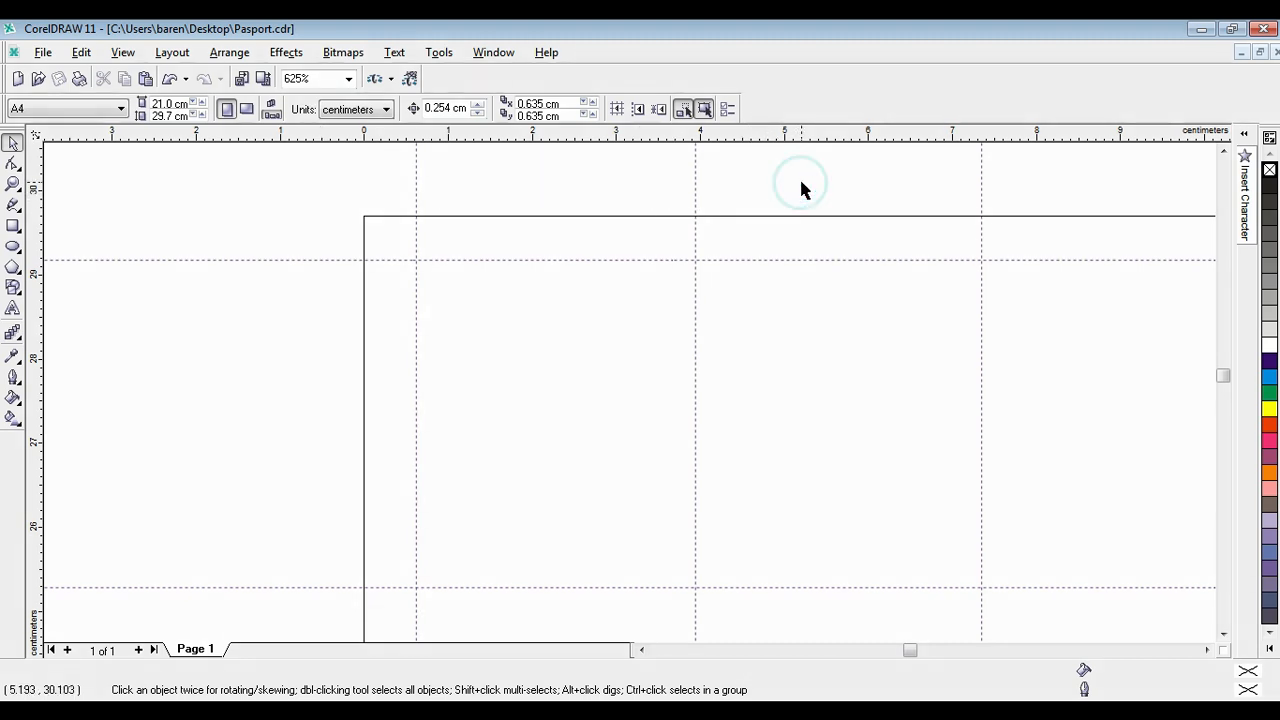
left_click(437, 55)
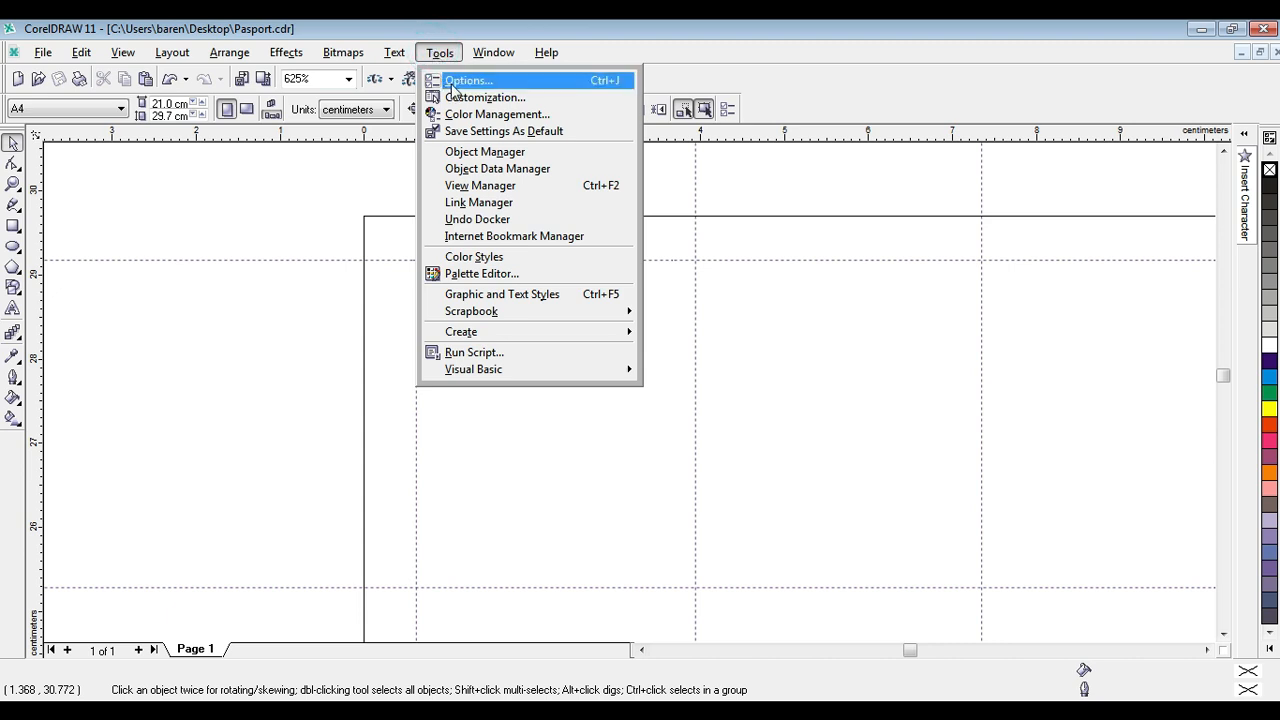
left_click(452, 88)
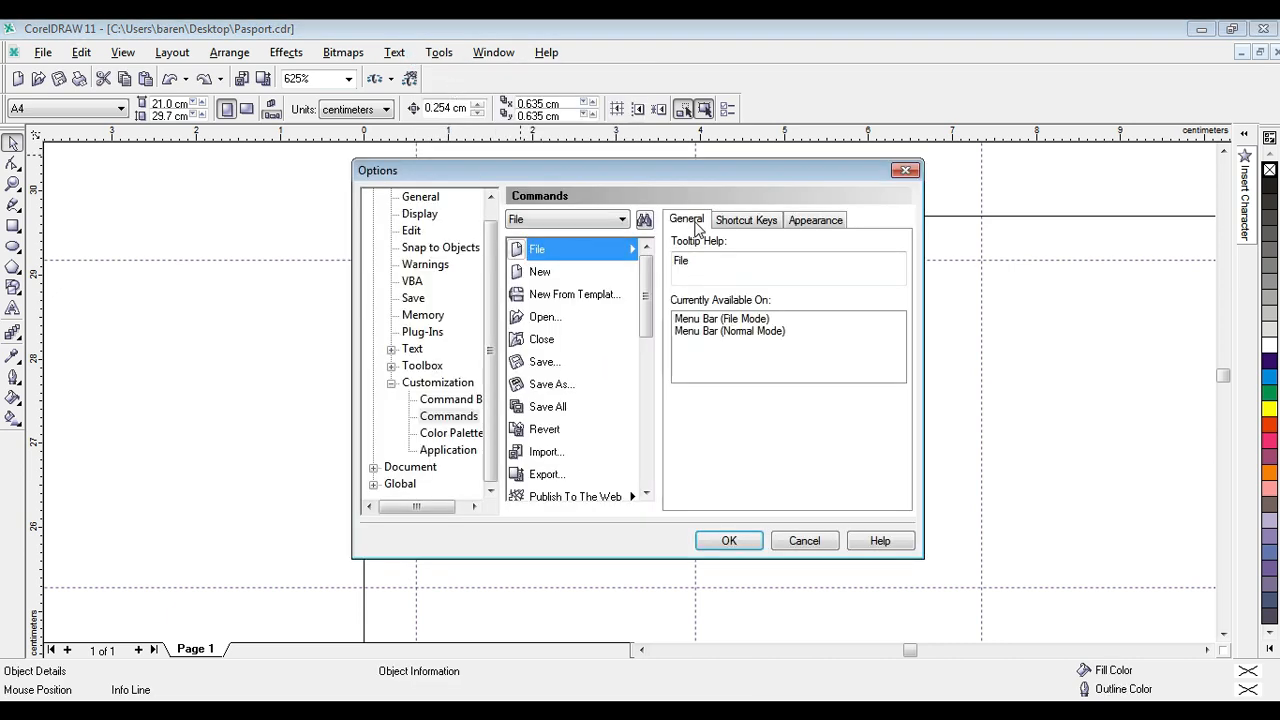
left_click_drag(491, 281, 491, 333)
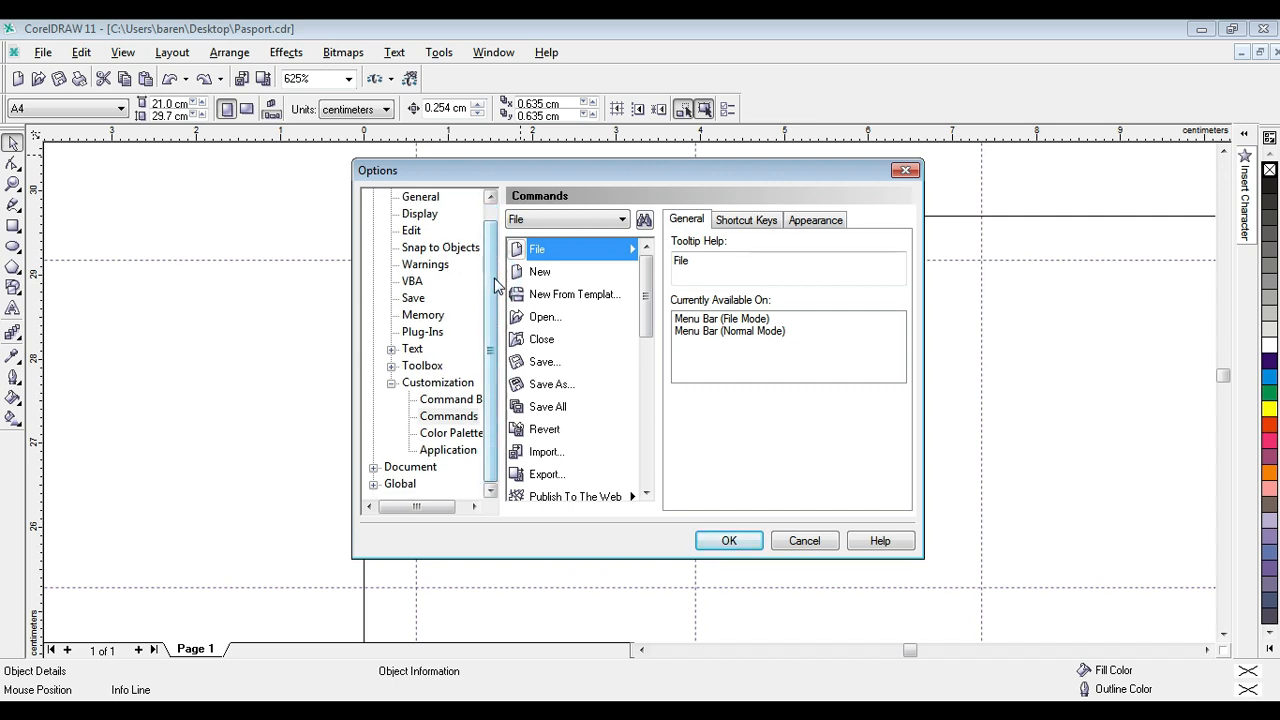
mouse_move(494, 279)
left_mouse_down()
mouse_move(494, 268)
mouse_move(496, 291)
left_mouse_up()
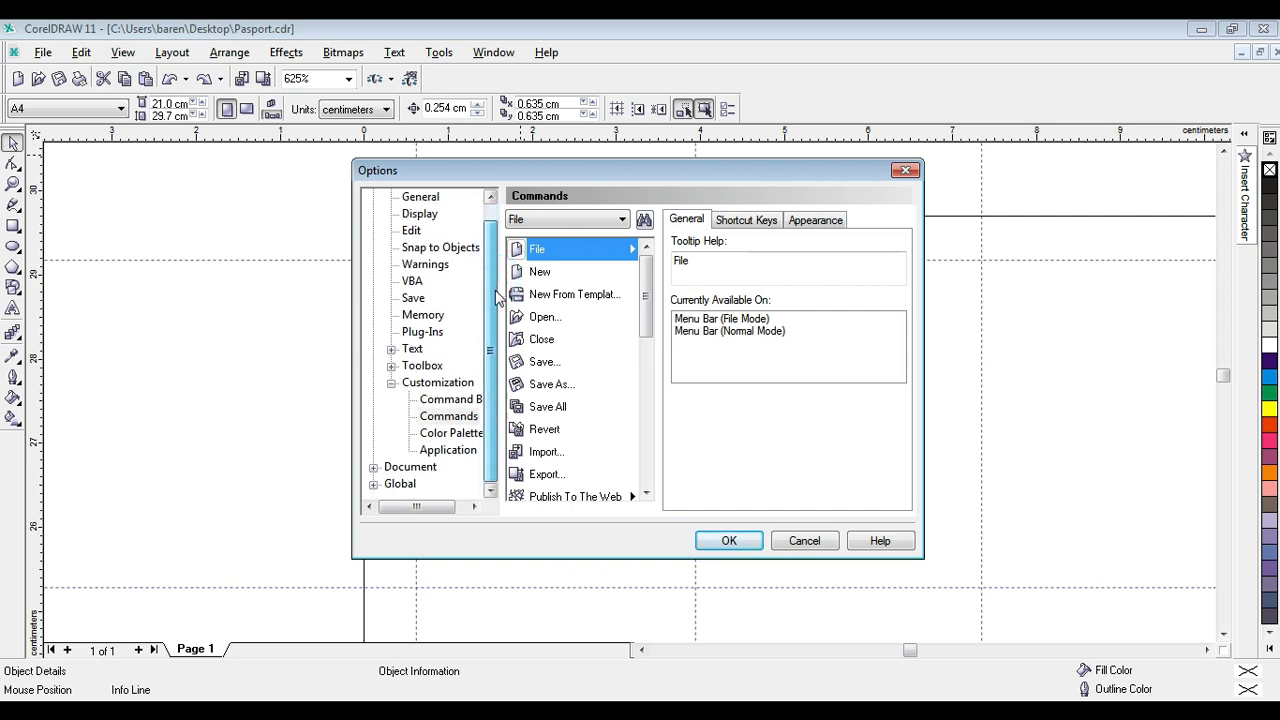
left_click(446, 418)
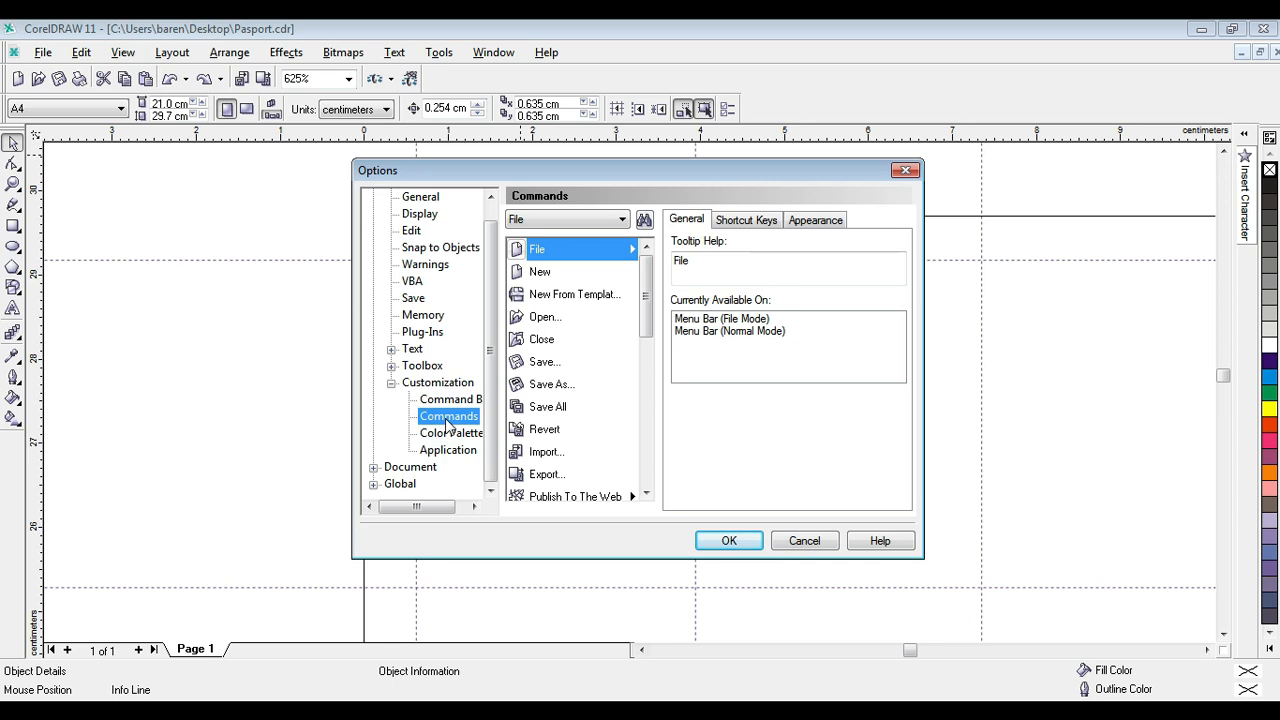
left_click(446, 400)
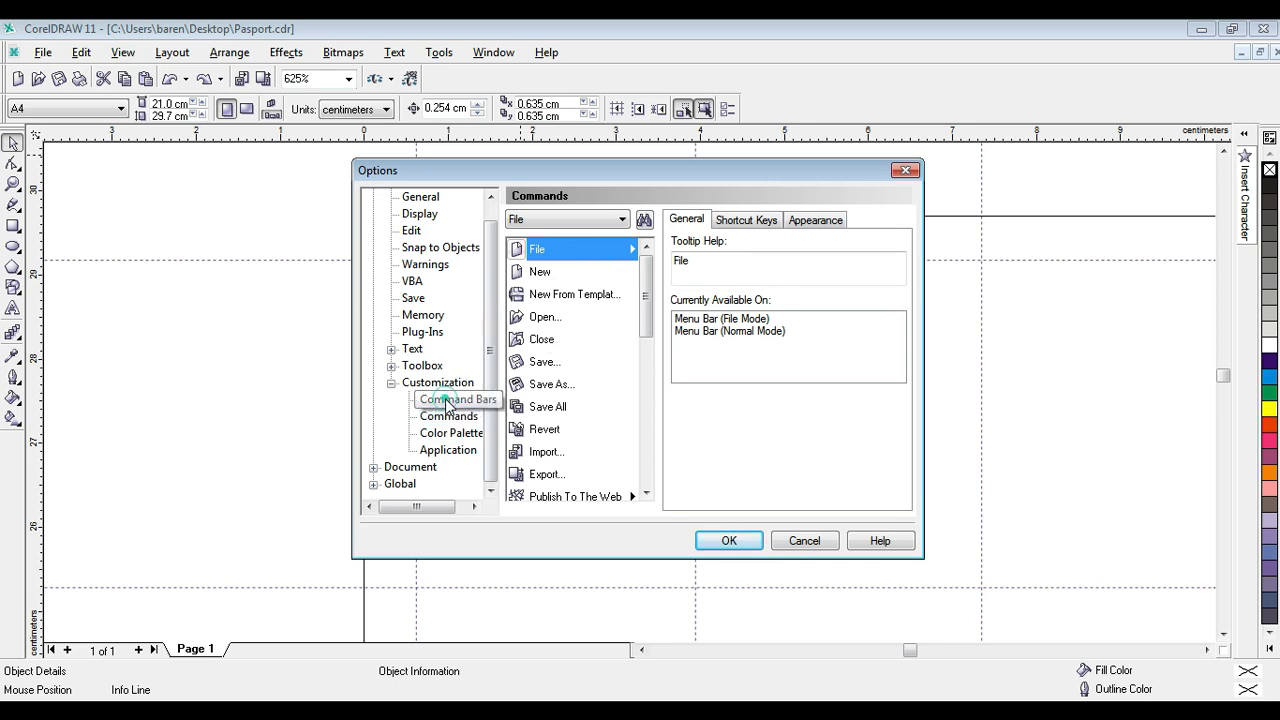
left_click(448, 418)
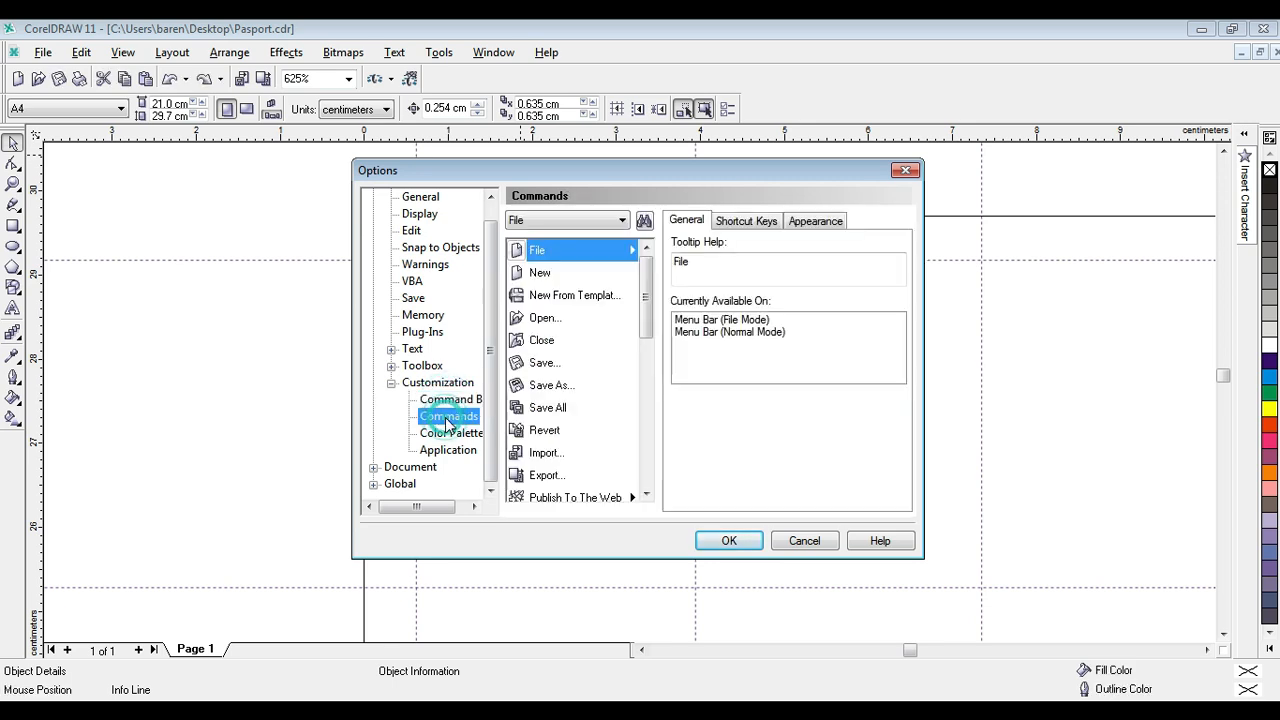
Assign 1 as the shortcut key for the Place Inside Container command from the Effects category.
left_click(622, 221)
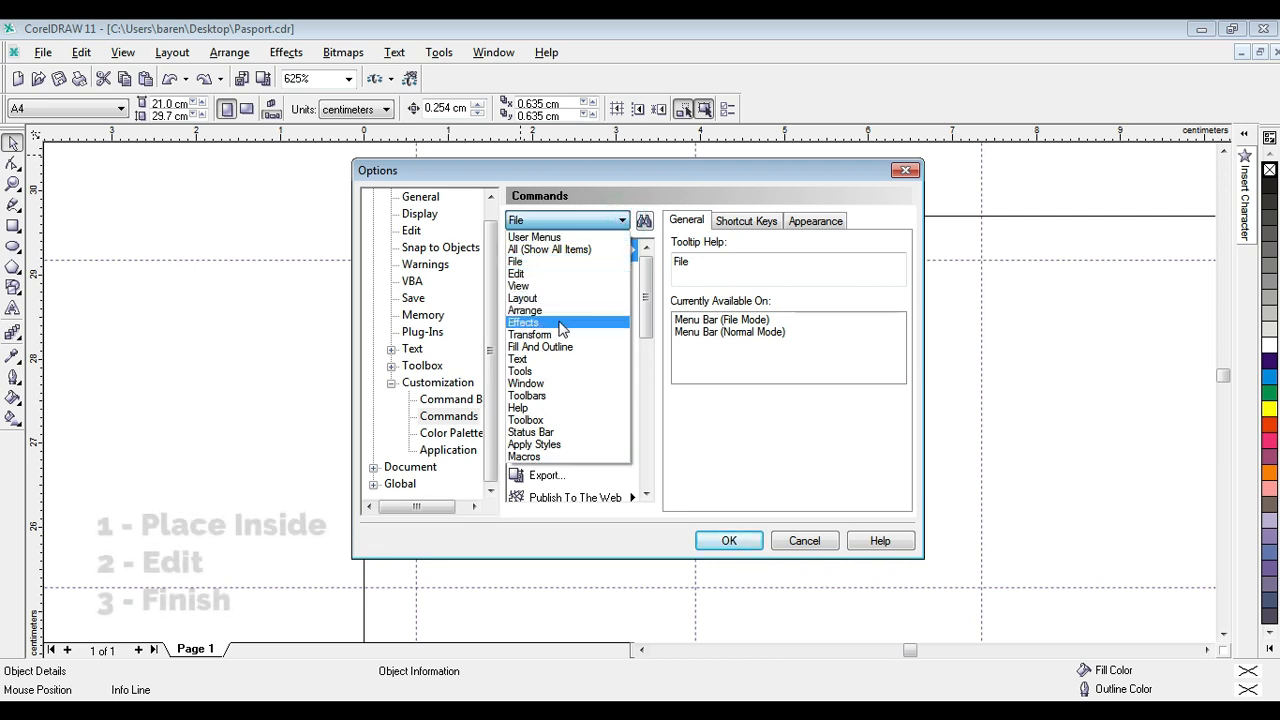
left_click(537, 326)
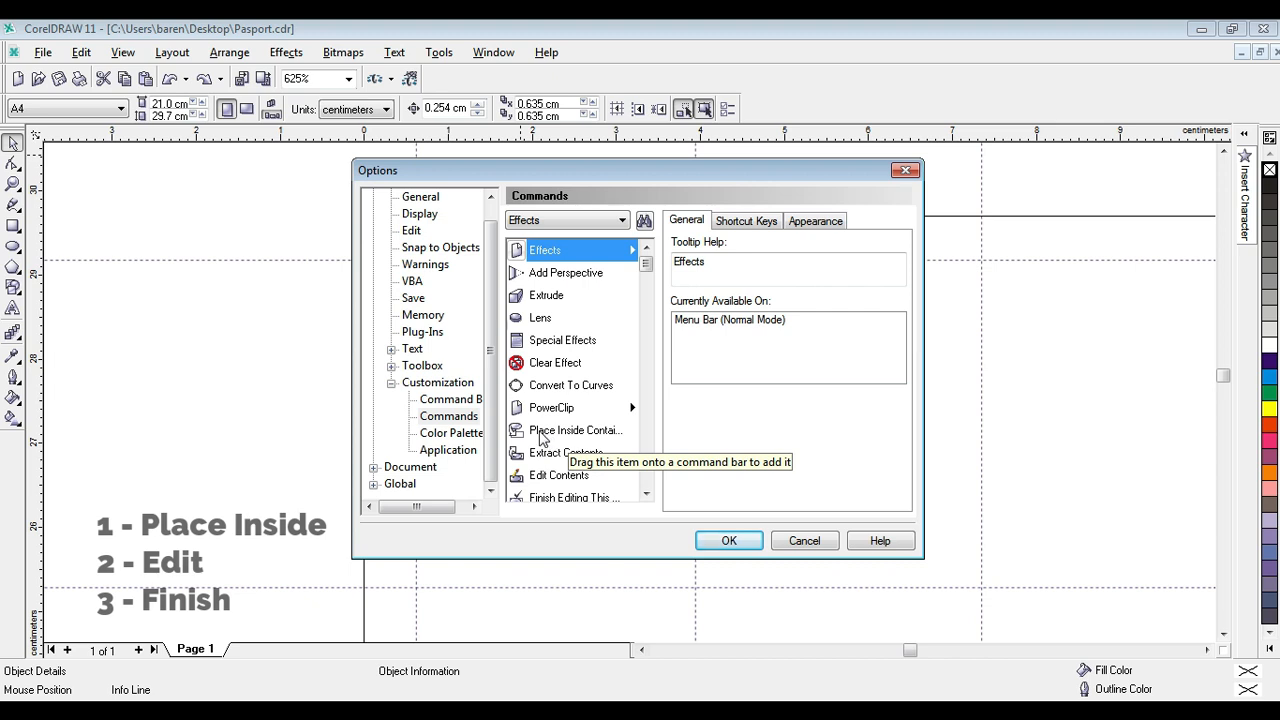
left_click(541, 438)
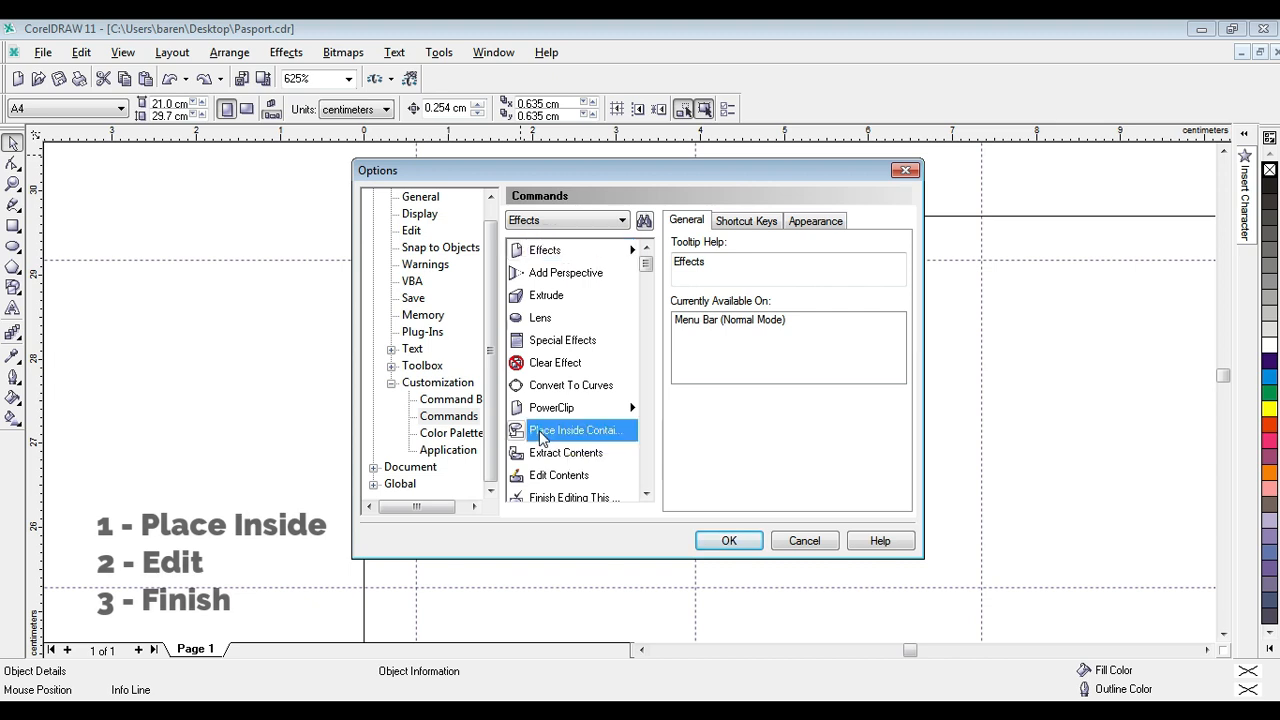
left_click(748, 224)
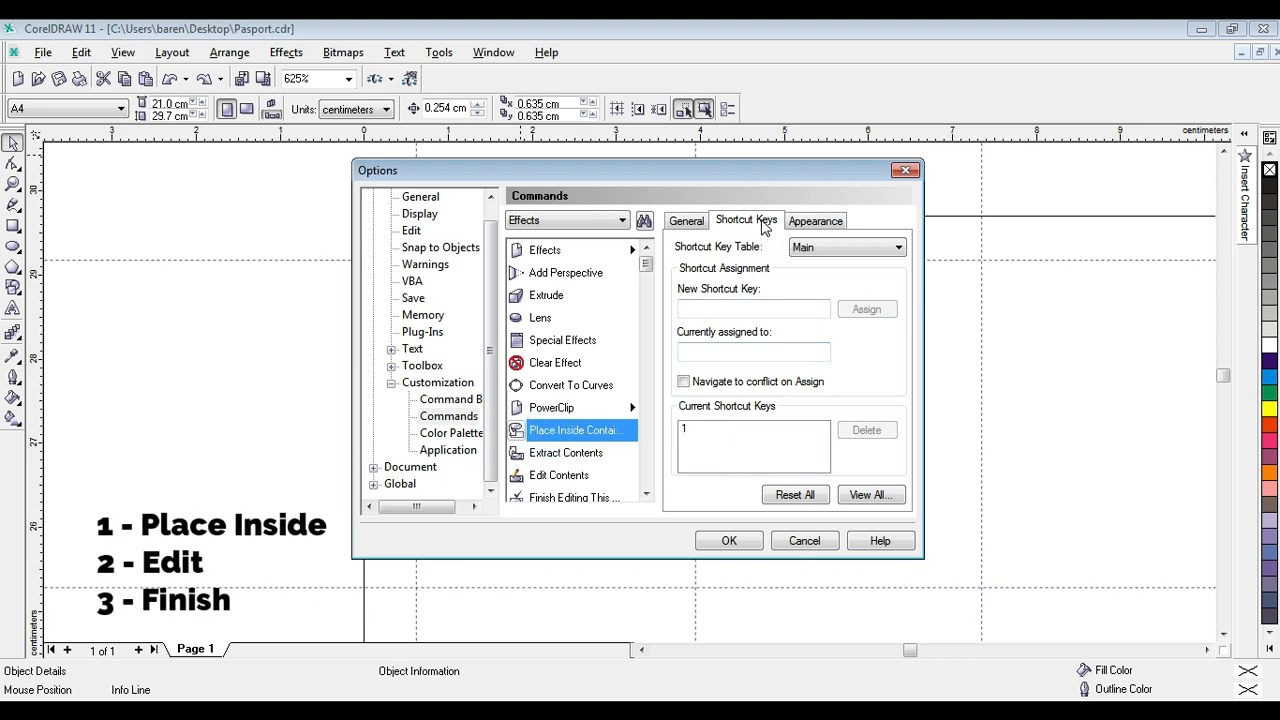
left_click(723, 309)
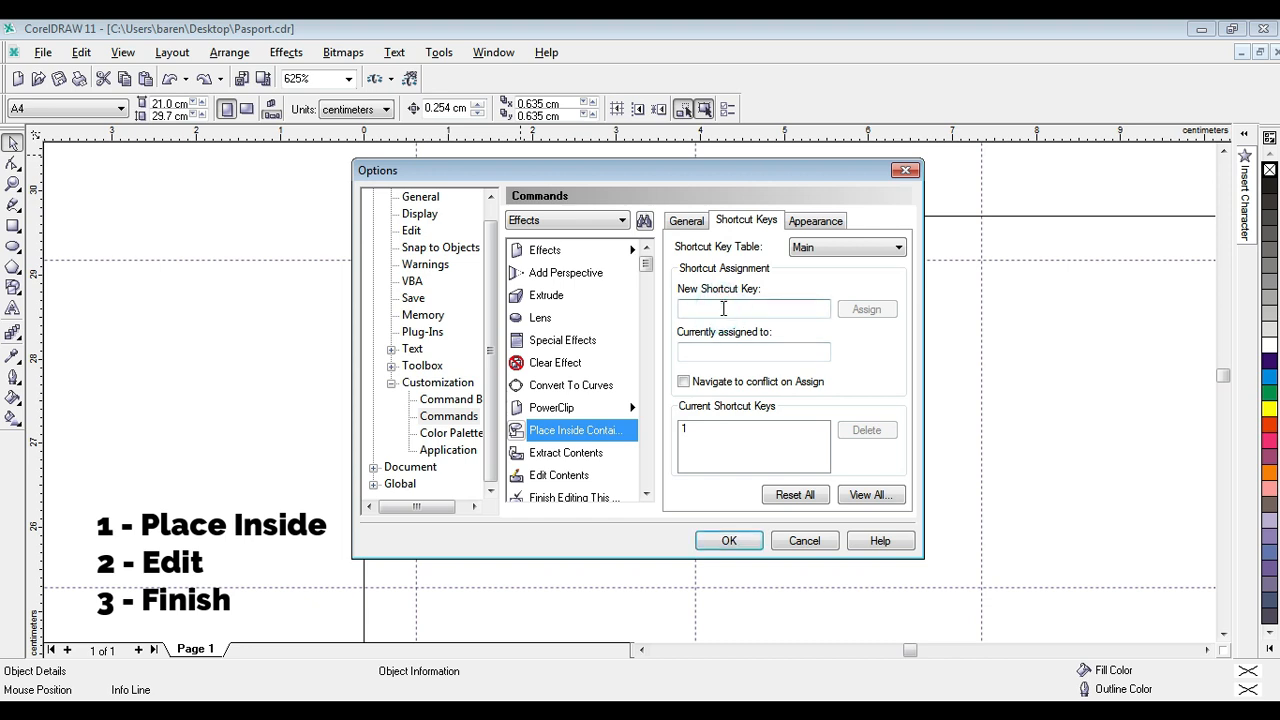
key("1")
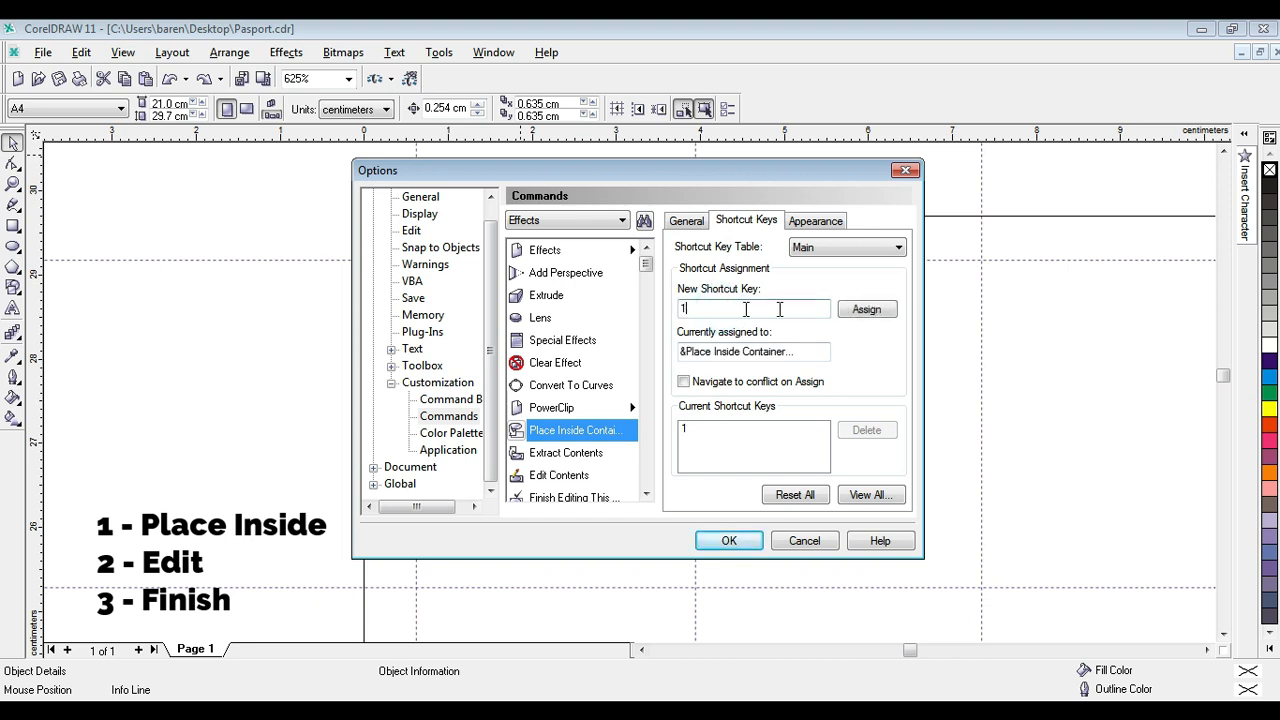
left_click(866, 309)
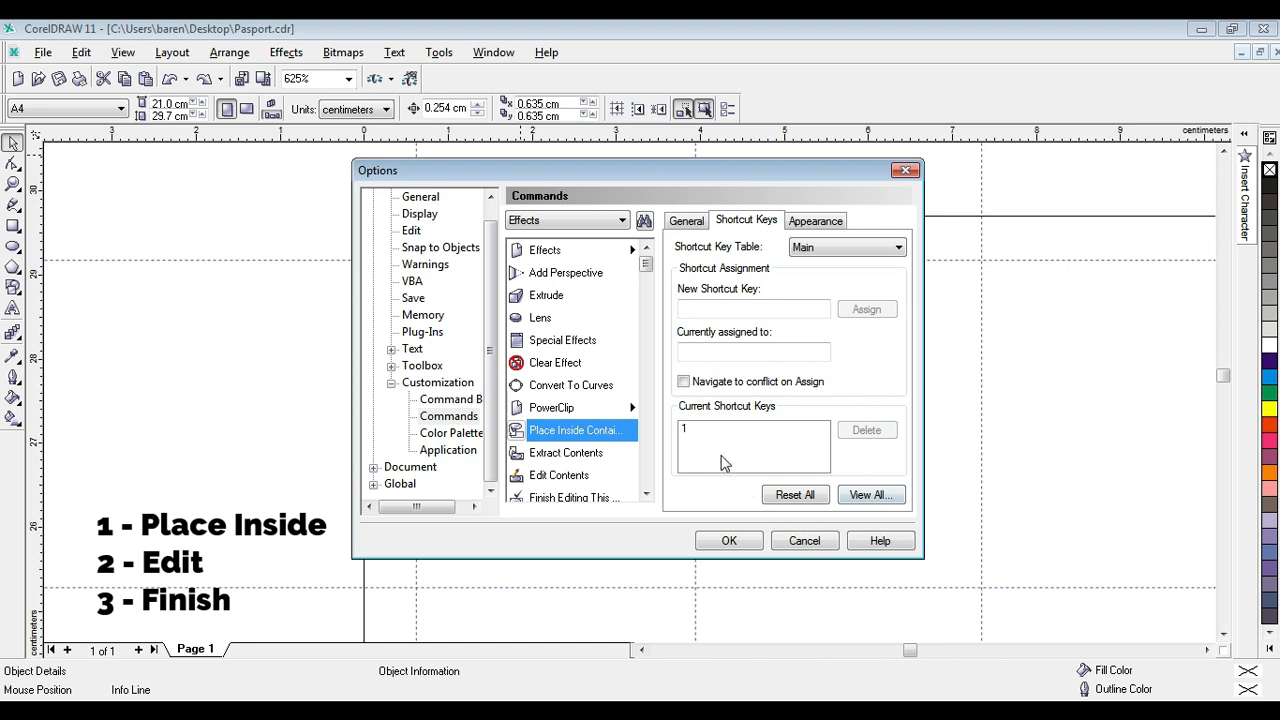
left_click(696, 432)
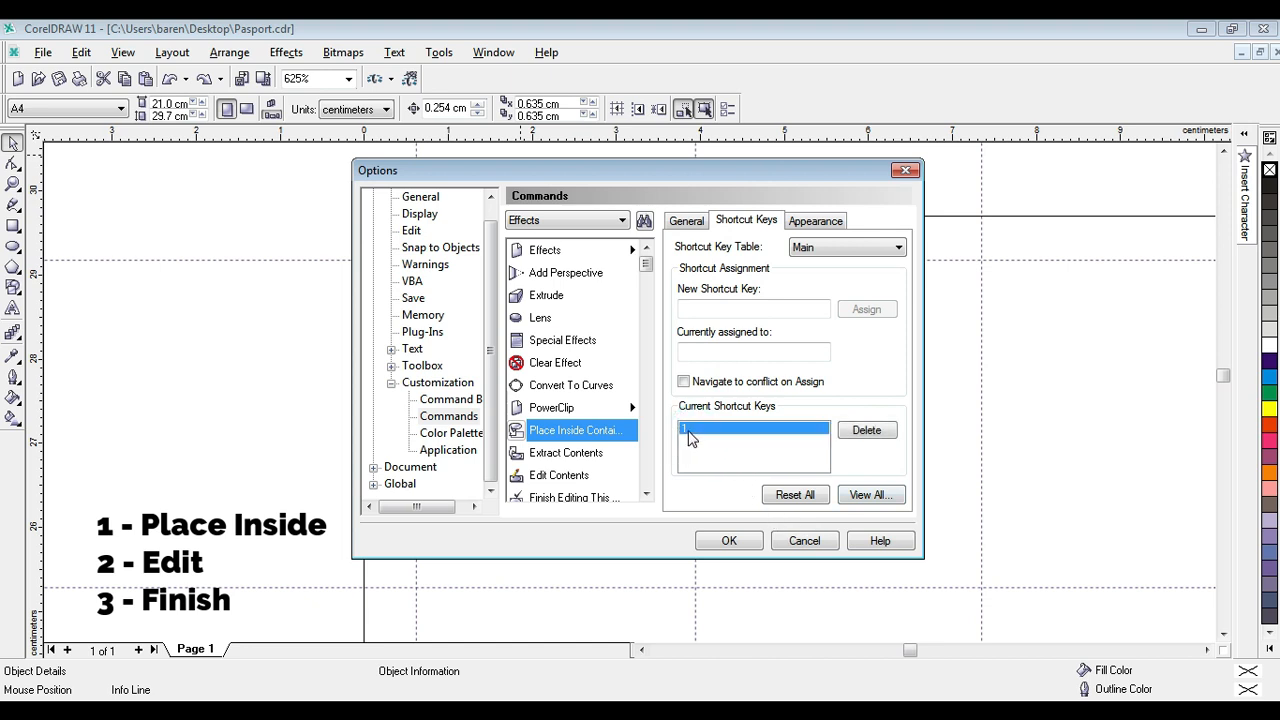
Remove the existing shortcut key of the Edit Contents command and assign 2 to it.
left_click(545, 480)
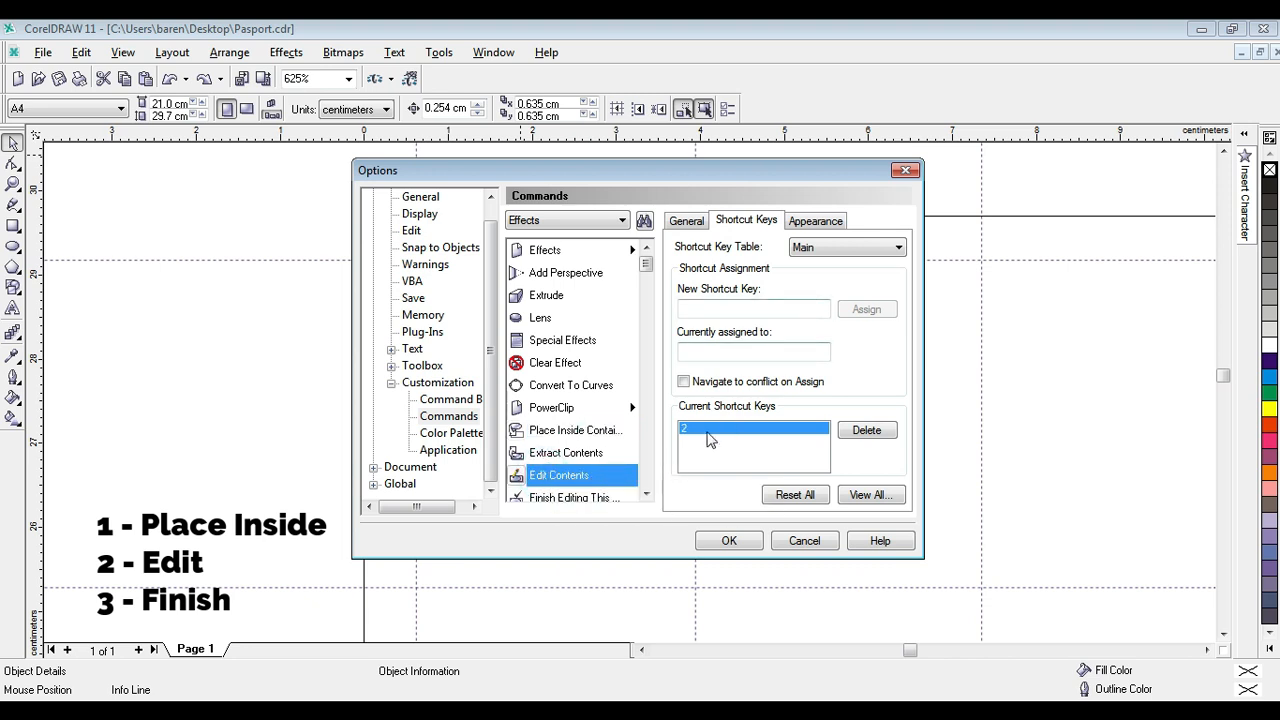
left_click(722, 309)
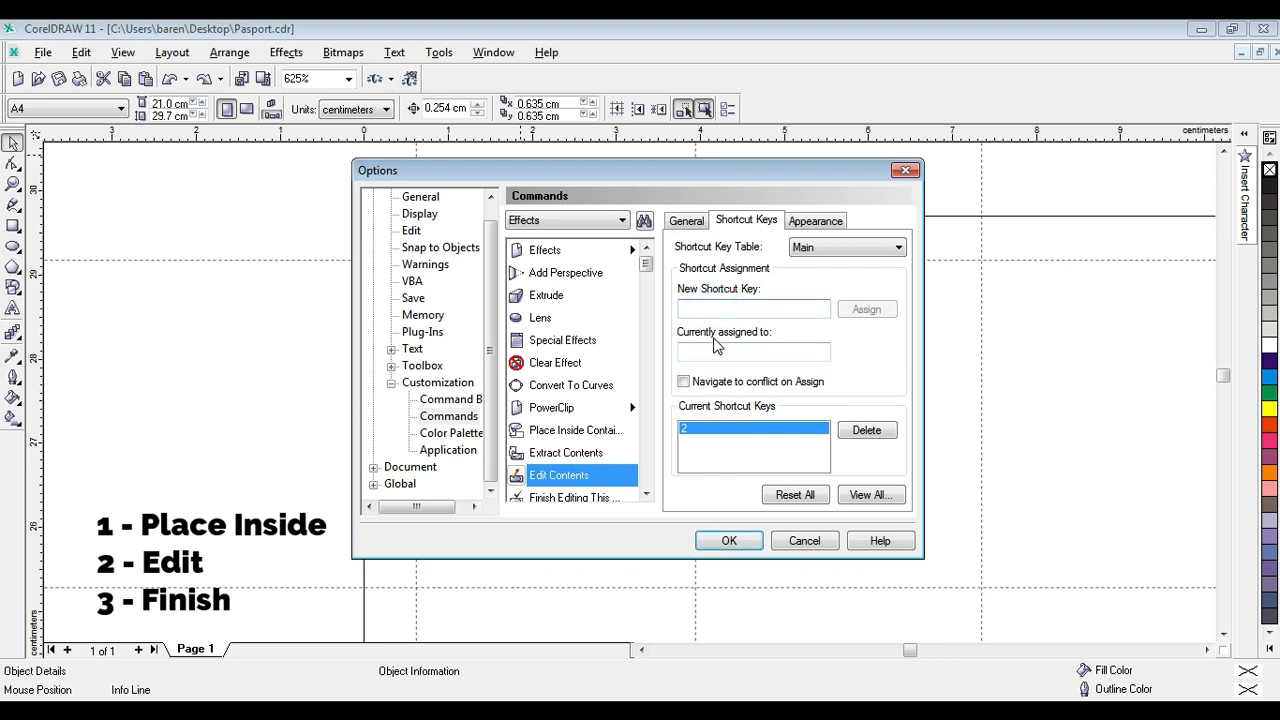
left_click(866, 430)
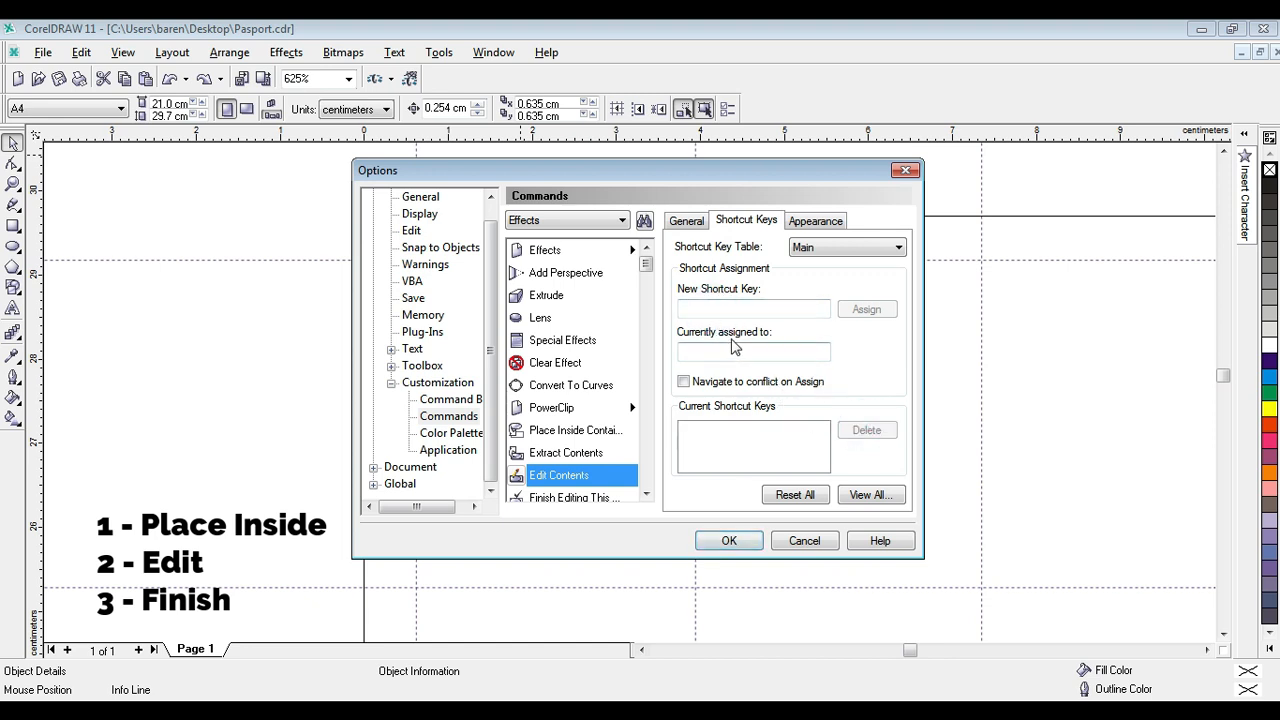
left_click(712, 310)
key("2")
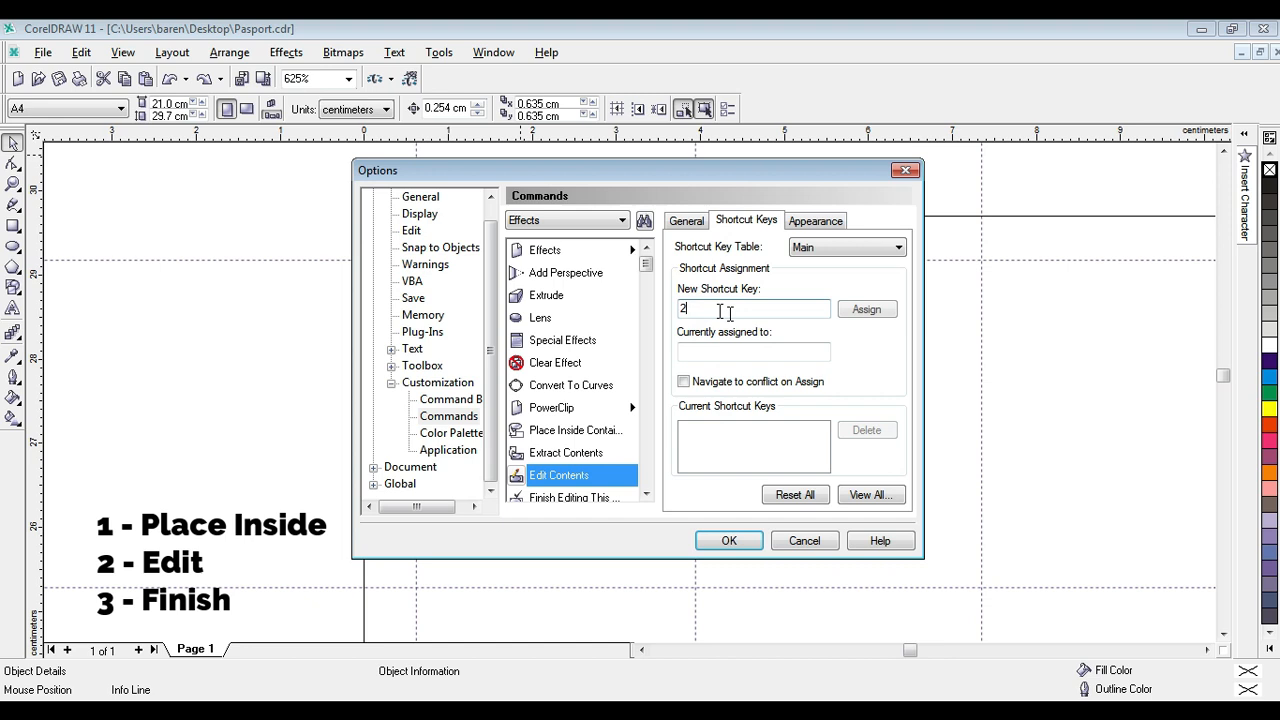
left_click(868, 310)
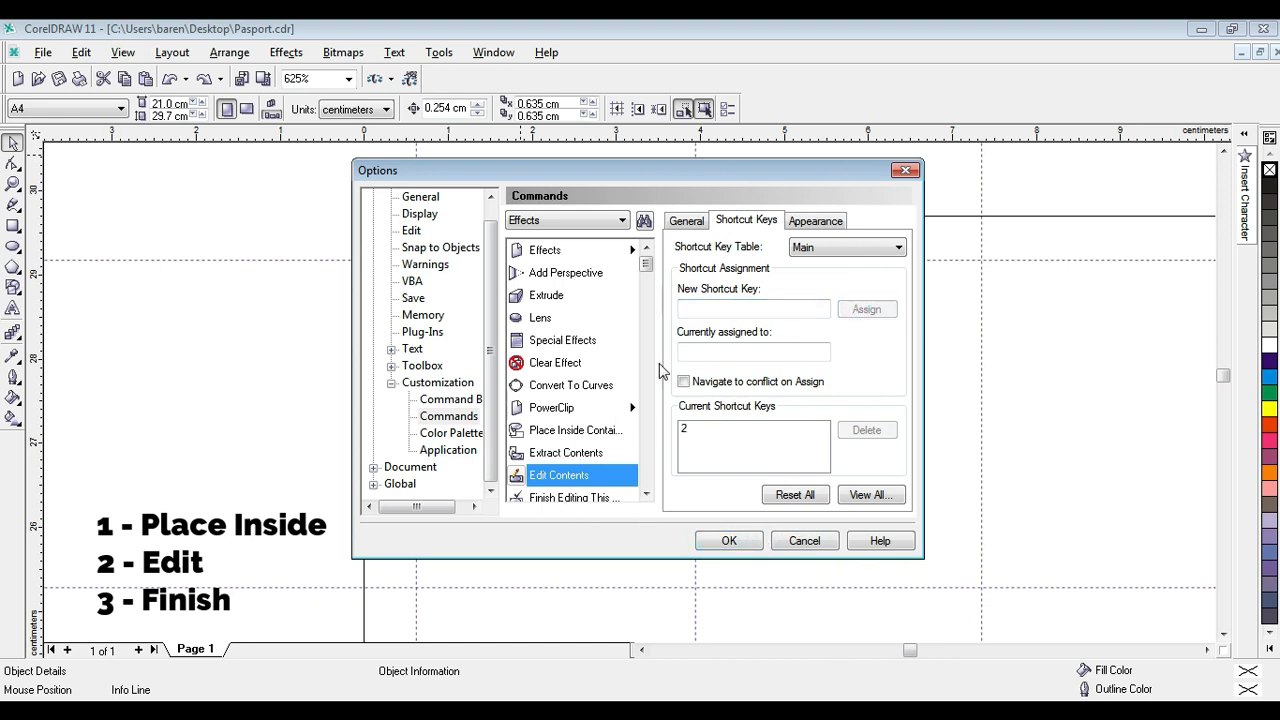
Remove the existing shortcut key of the Finish Editing command and assign 3 to it.
left_click(646, 494)
left_click(646, 494)
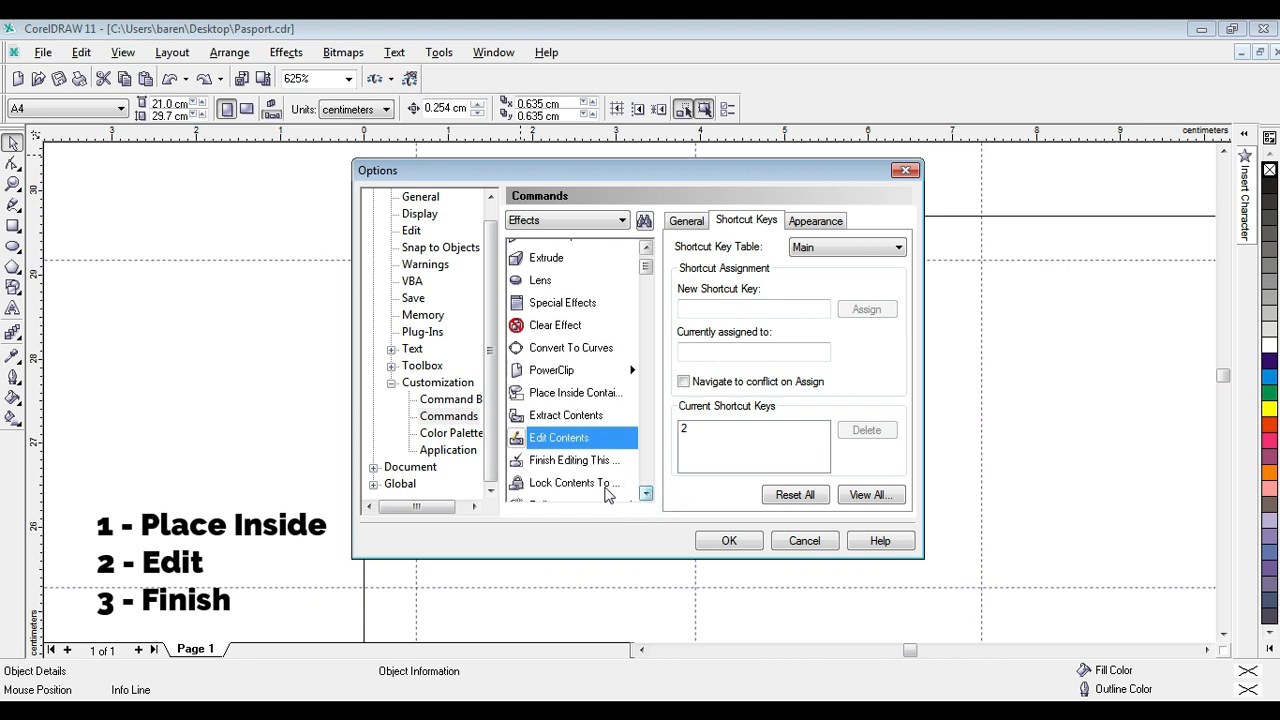
left_click(560, 462)
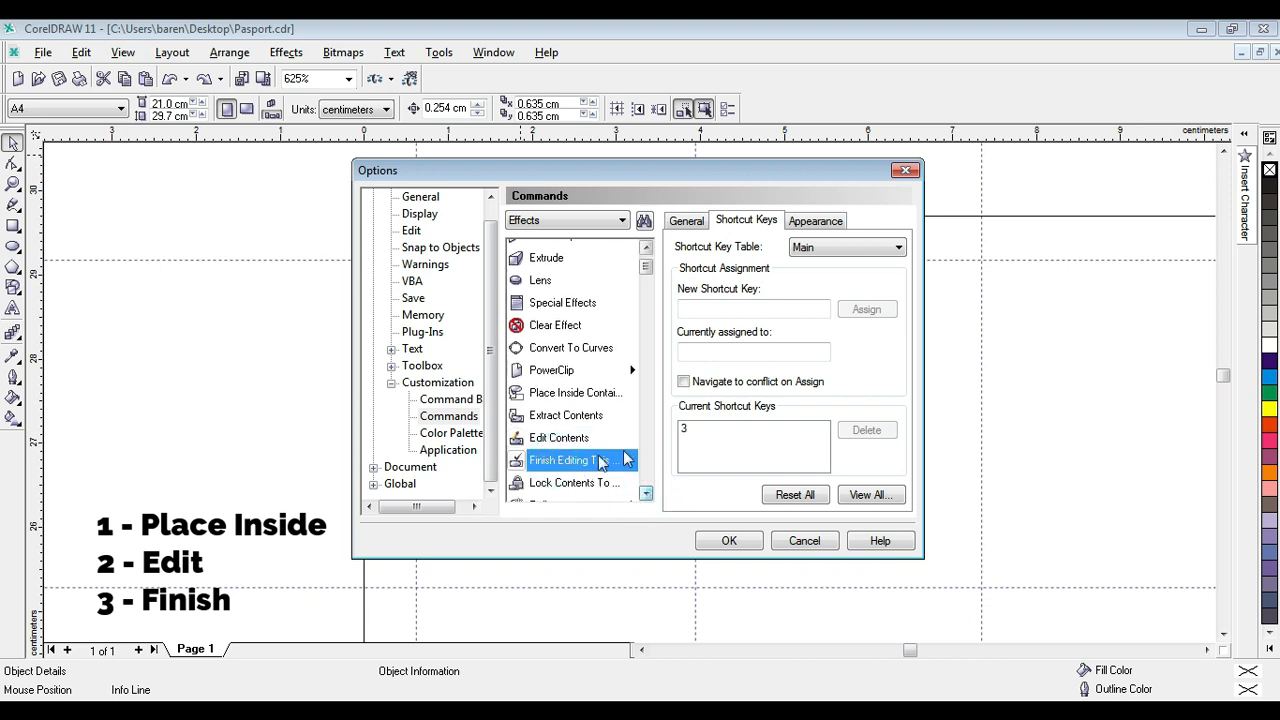
left_click(735, 431)
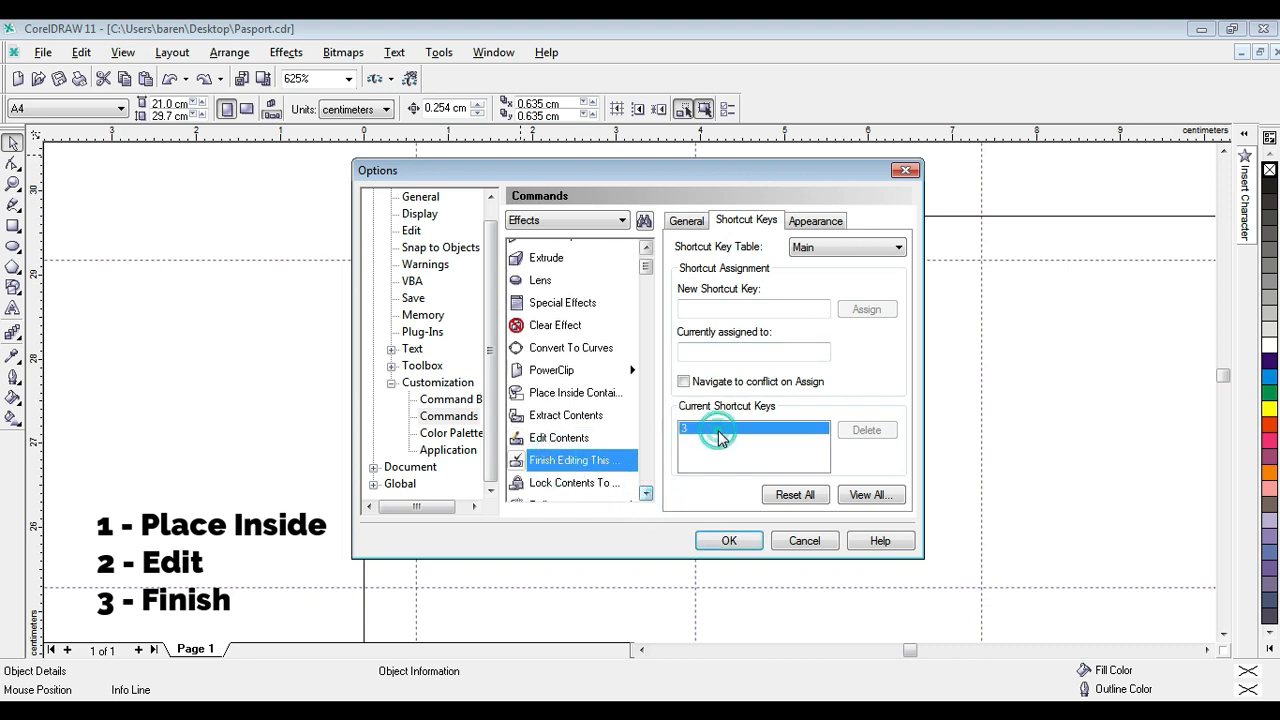
left_click(867, 430)
left_click(718, 311)
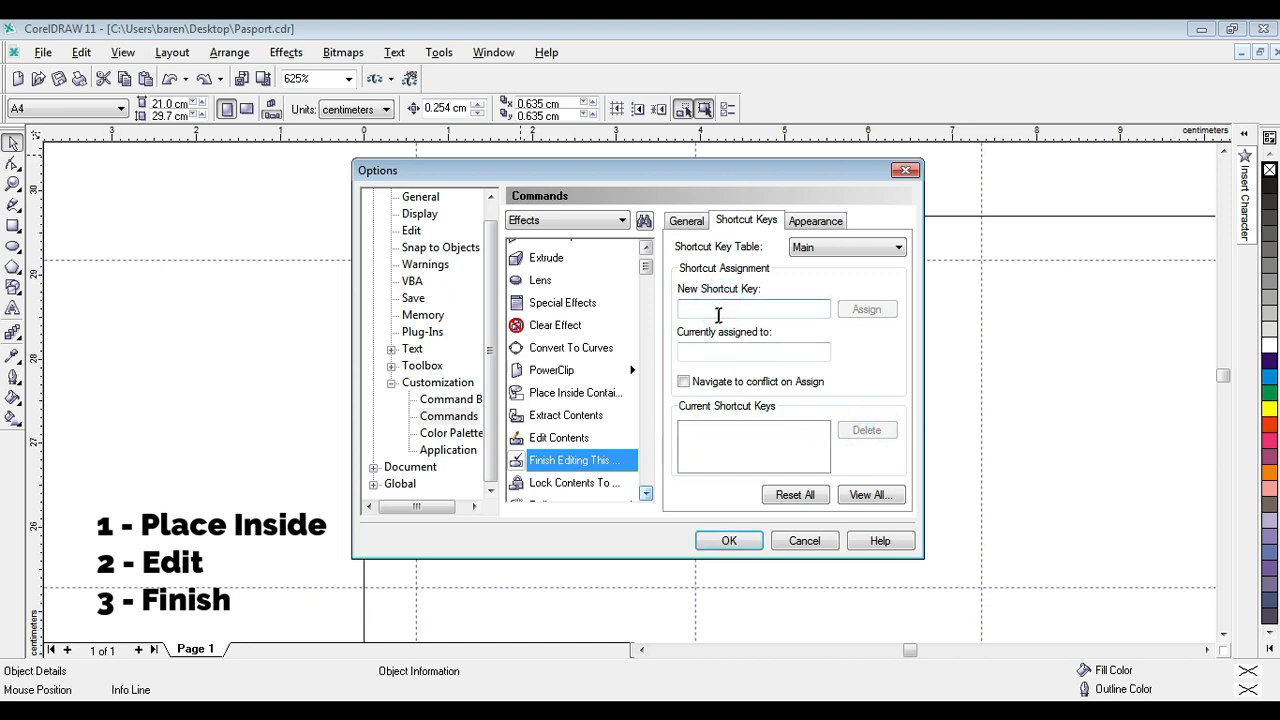
type("3")
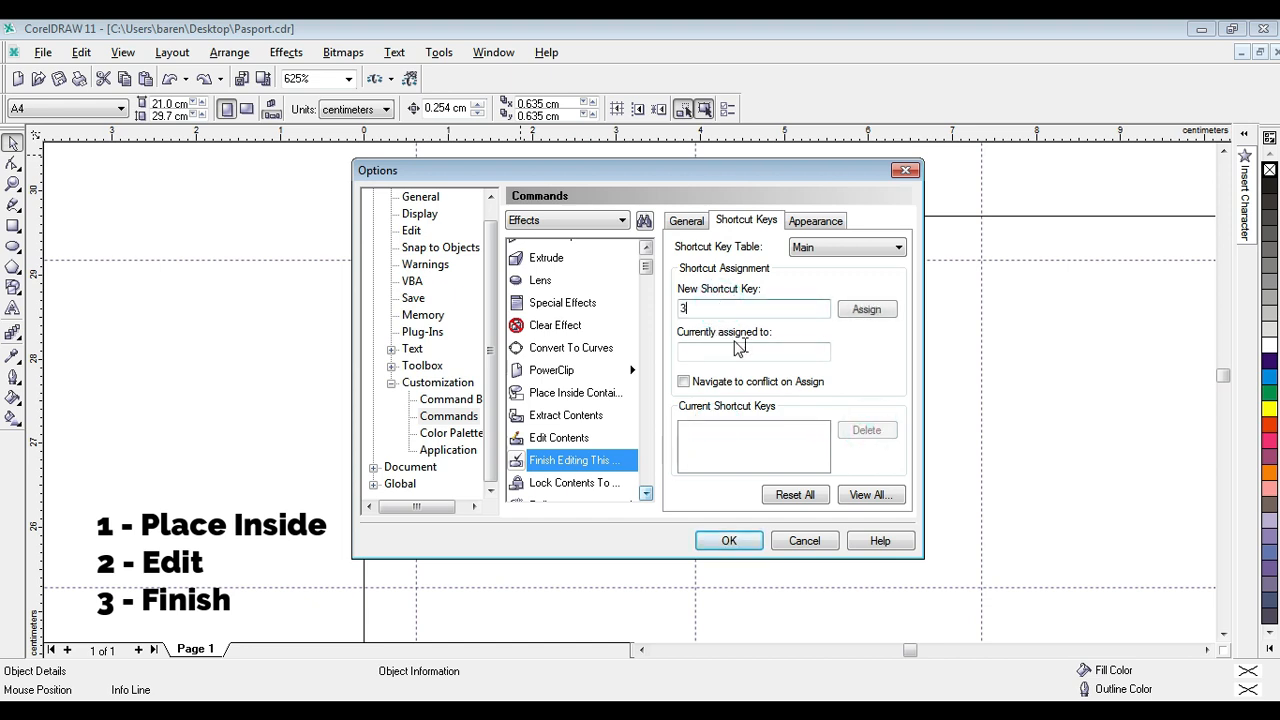
left_click(866, 309)
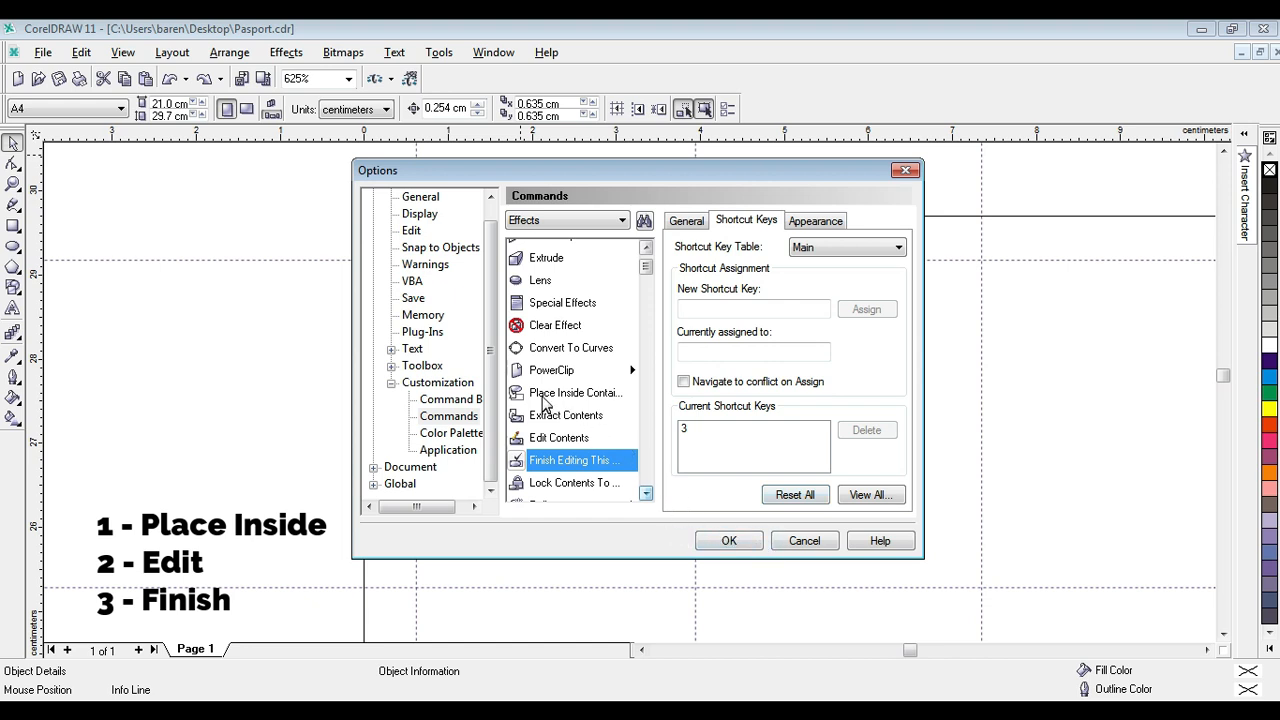
Review the shortcut keys of Place Inside Container, Edit Contents and Finish Editing, and accept the changed options.
left_click(583, 398)
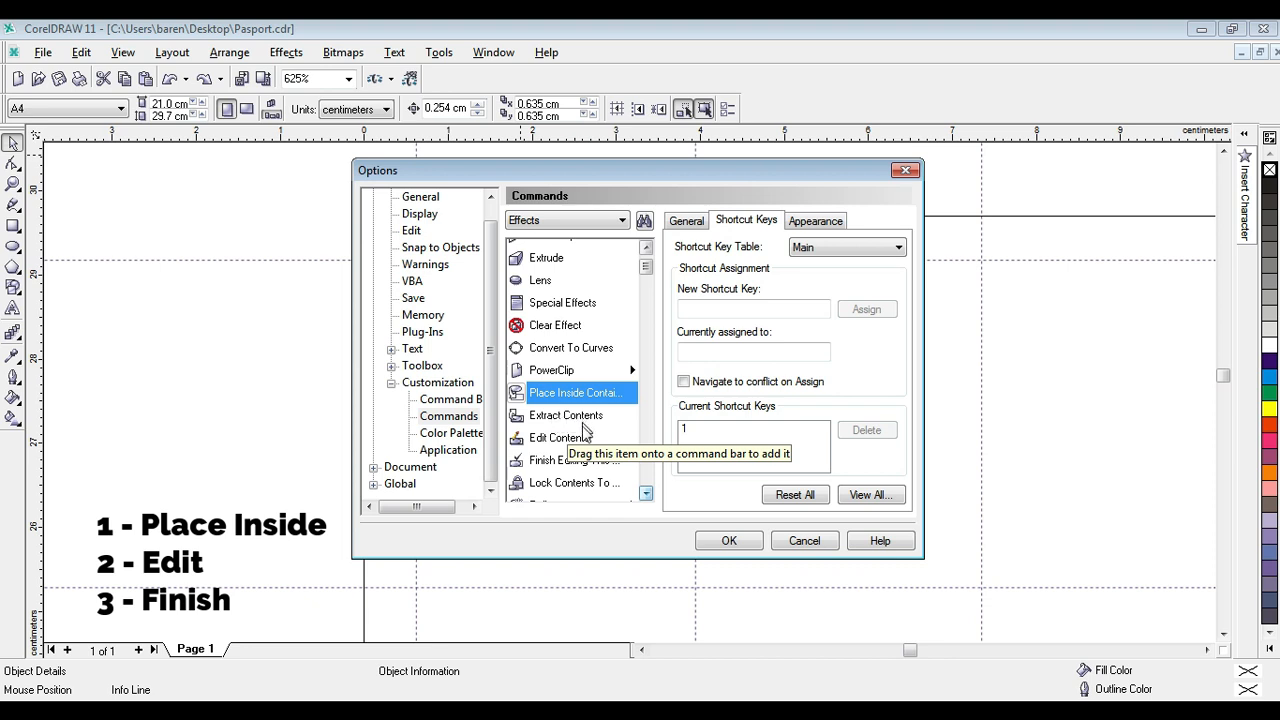
left_click(588, 440)
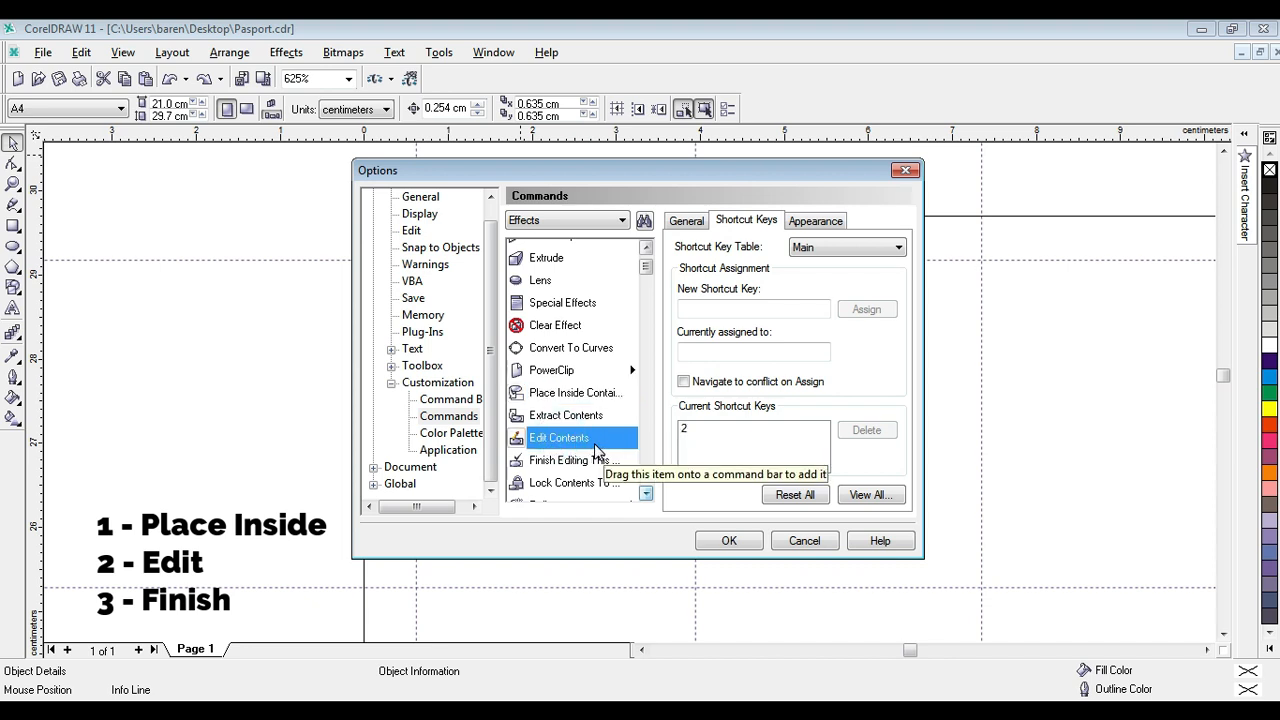
left_click(557, 462)
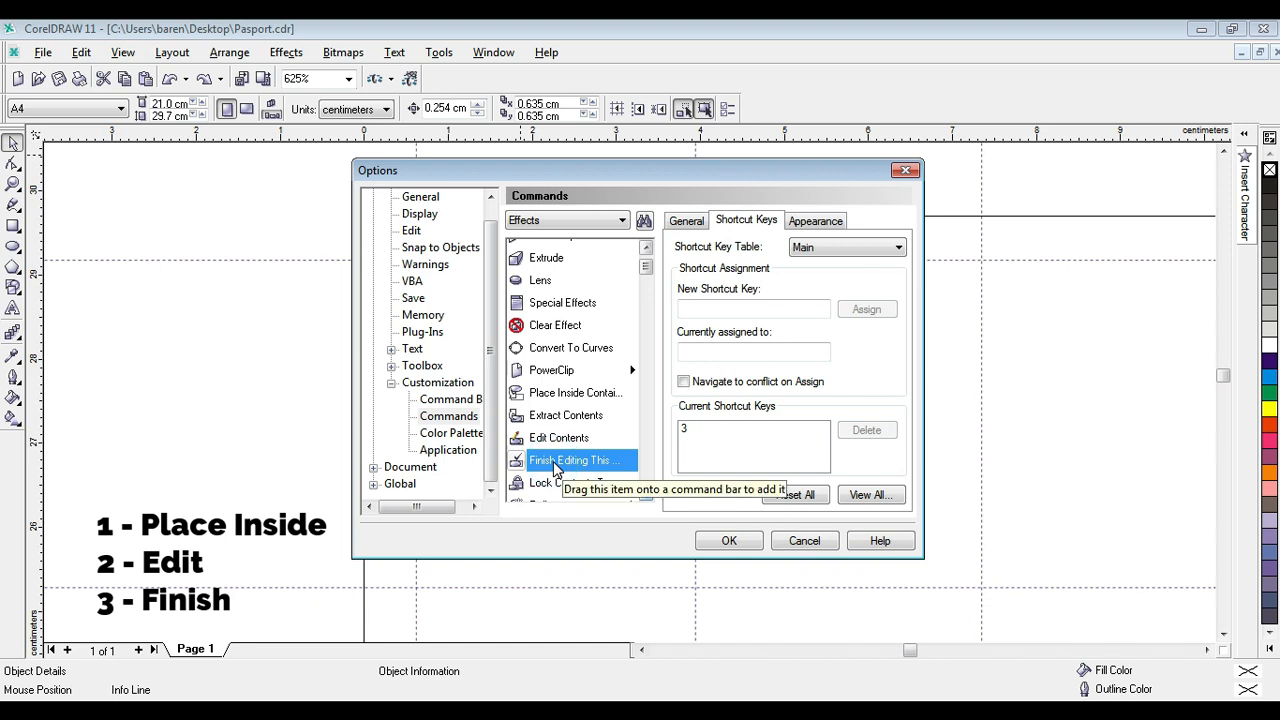
left_click(550, 395)
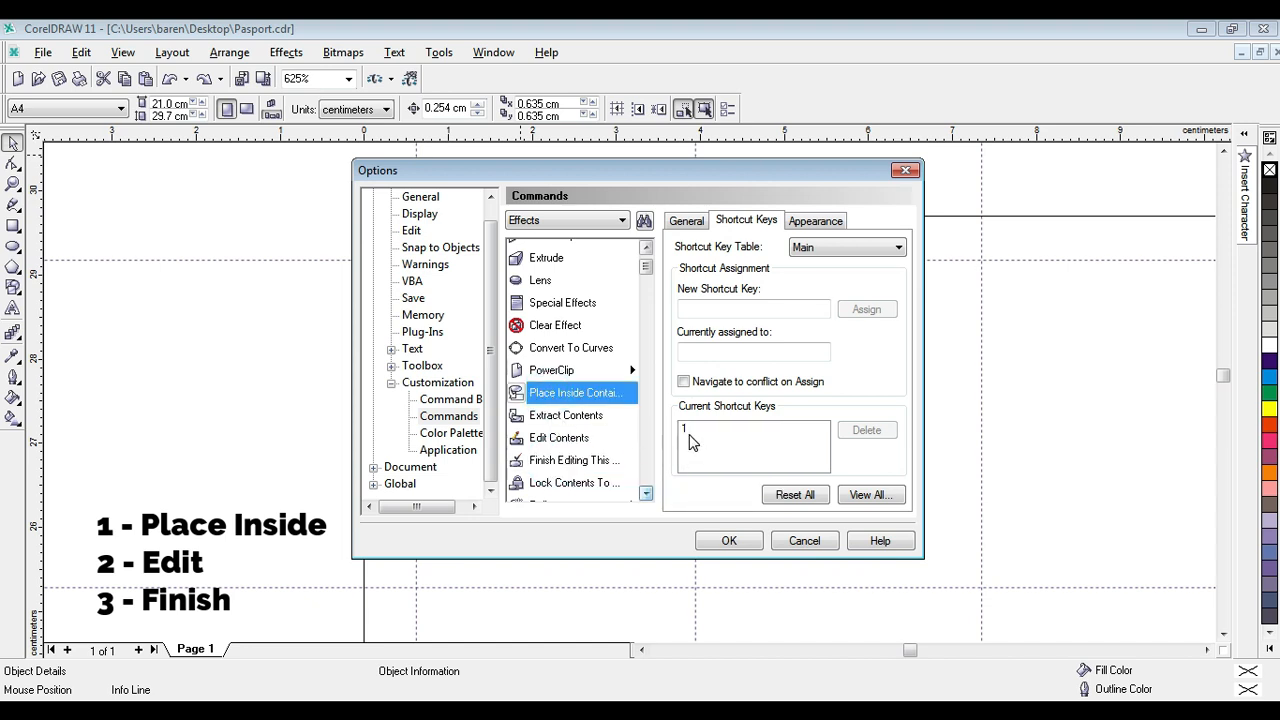
left_click(540, 440)
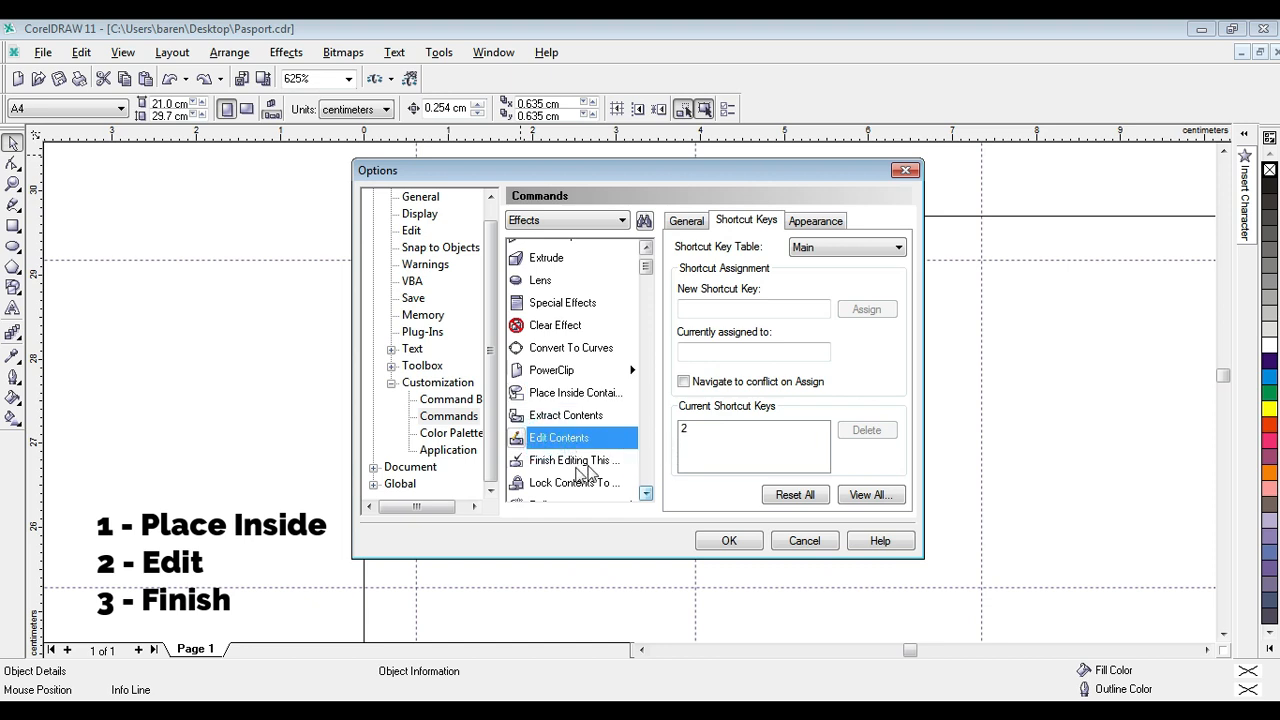
left_click(575, 462)
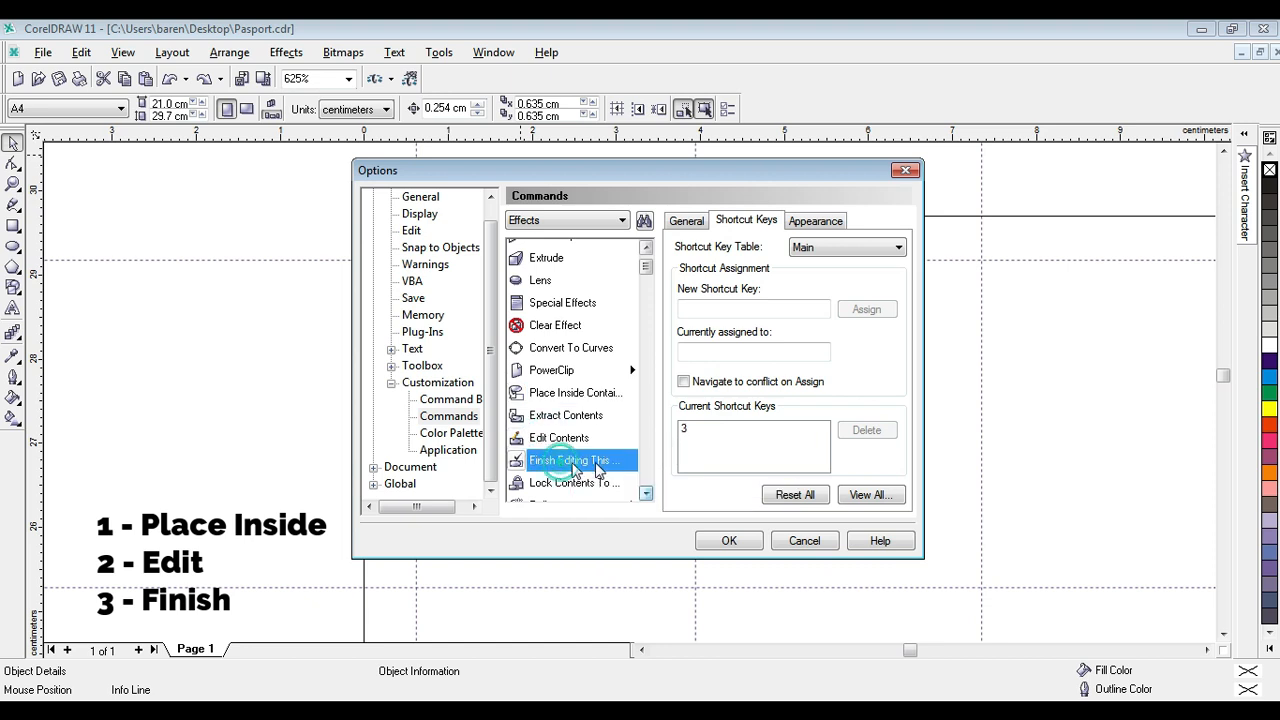
left_click(734, 544)
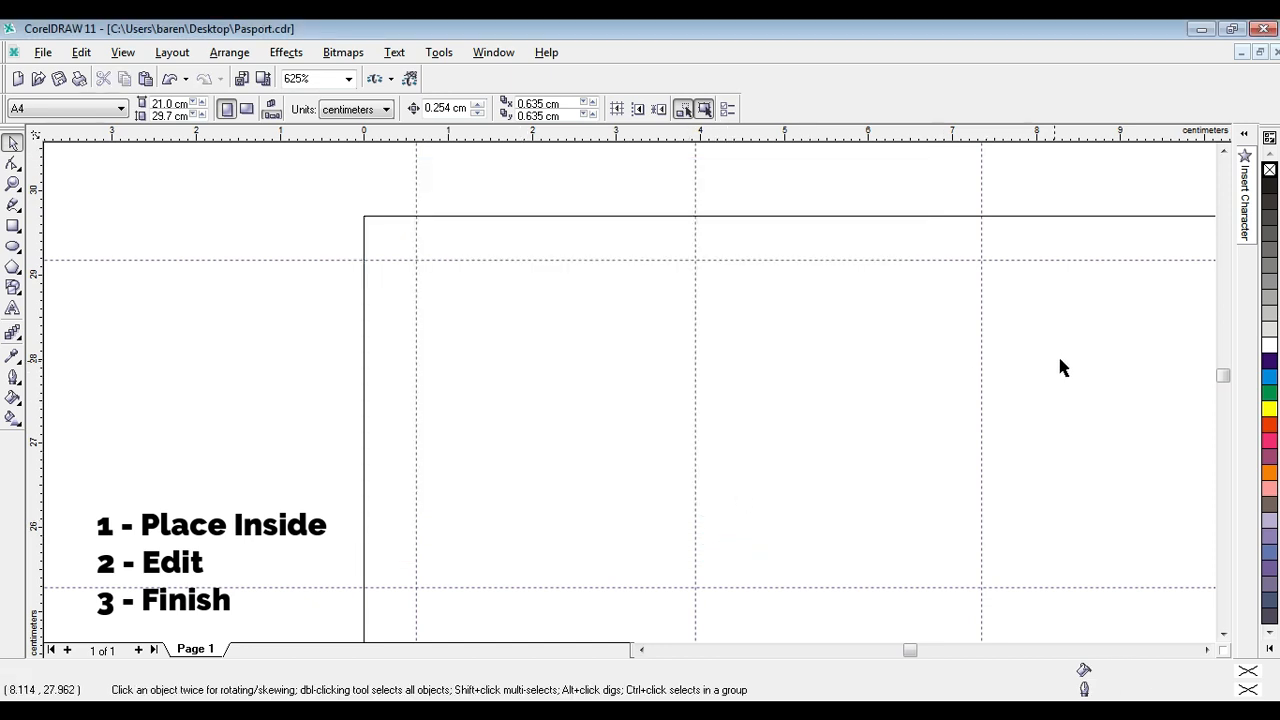
Close the program, leaving the clipboard data for other applications, and reopen the Pasport file from the desktop.
left_click(923, 181)
left_click(1262, 33)
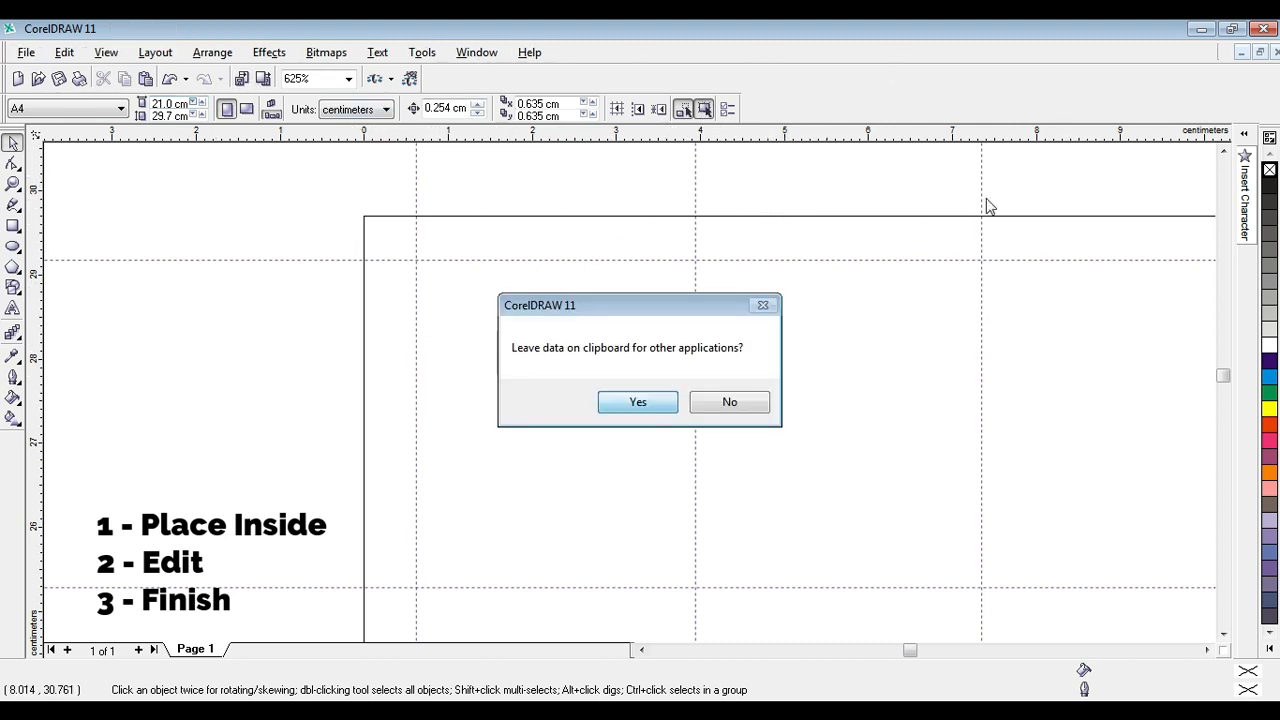
key("Return")
left_click(1266, 30)
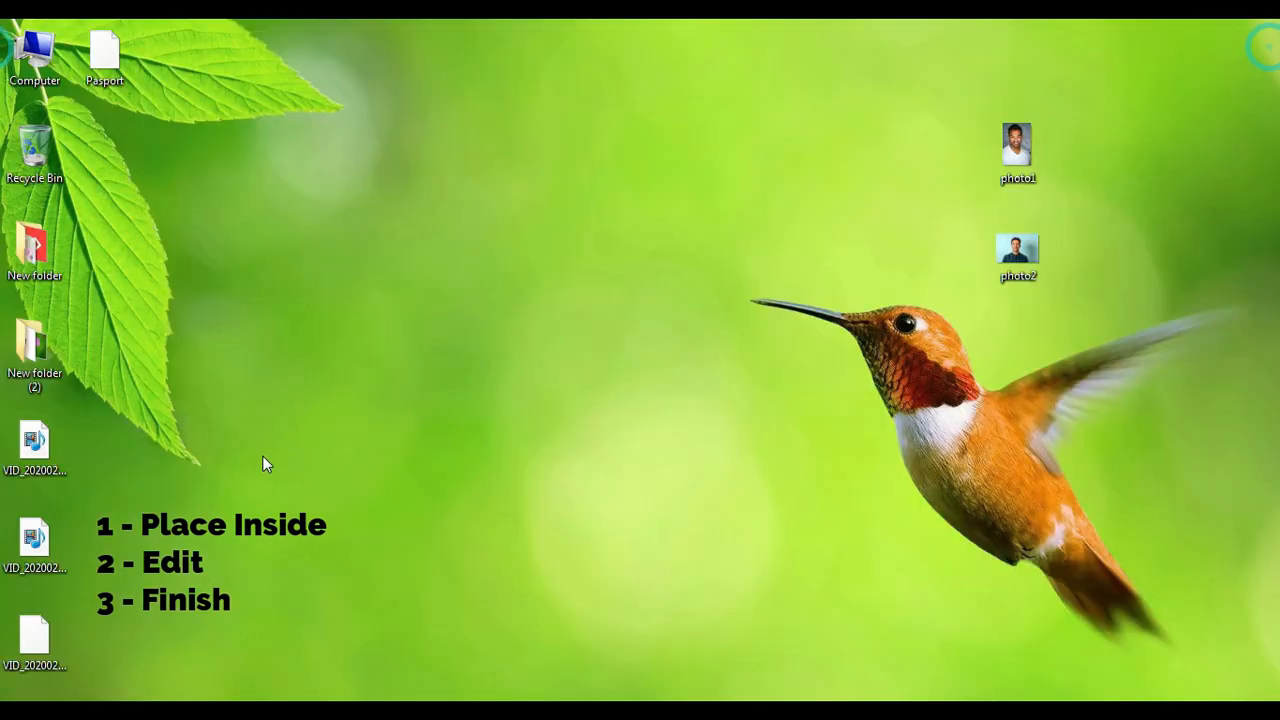
double_click(100, 65)
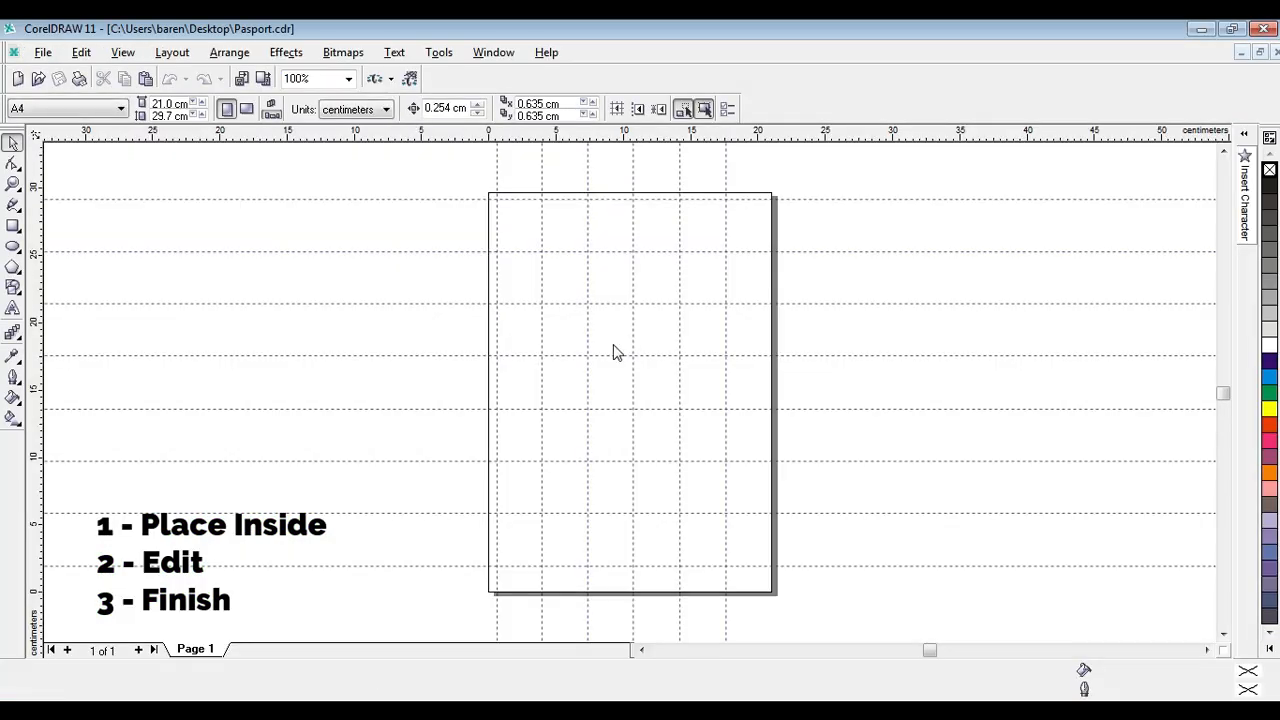
Minimize the template and look at the photo1 and photo2 image files on the desktop.
right_click(800, 178)
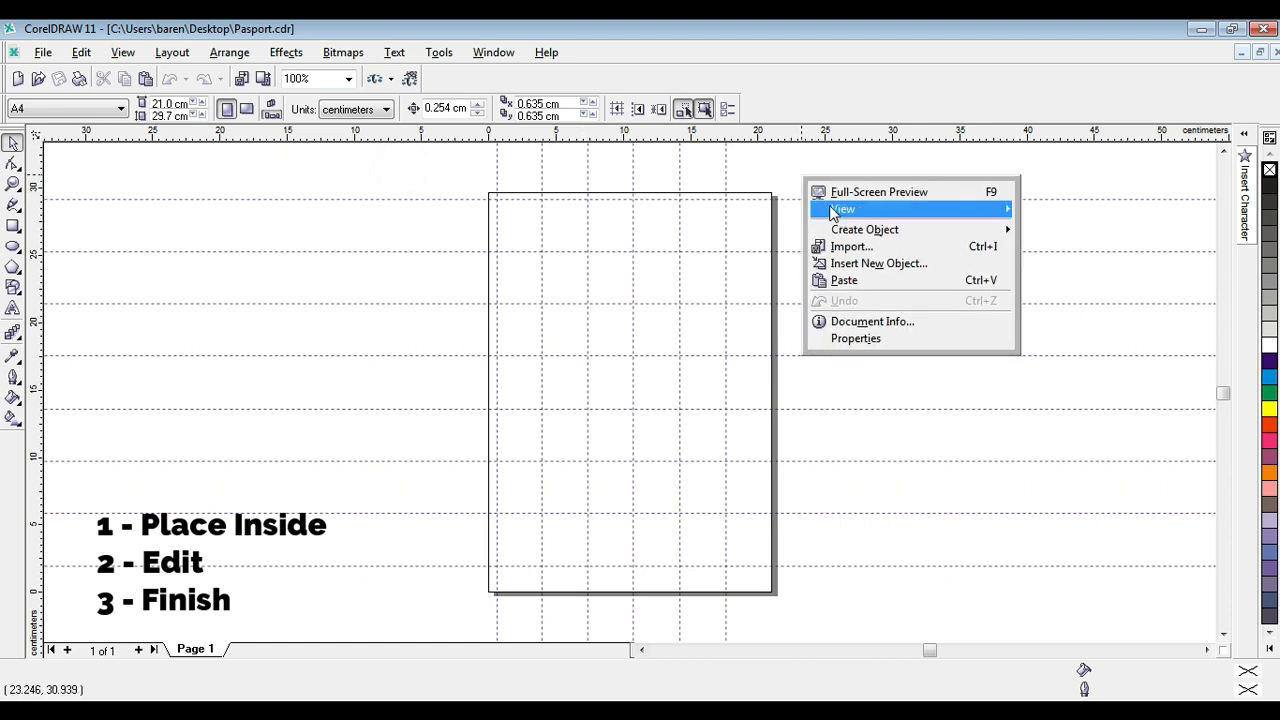
left_click(1207, 29)
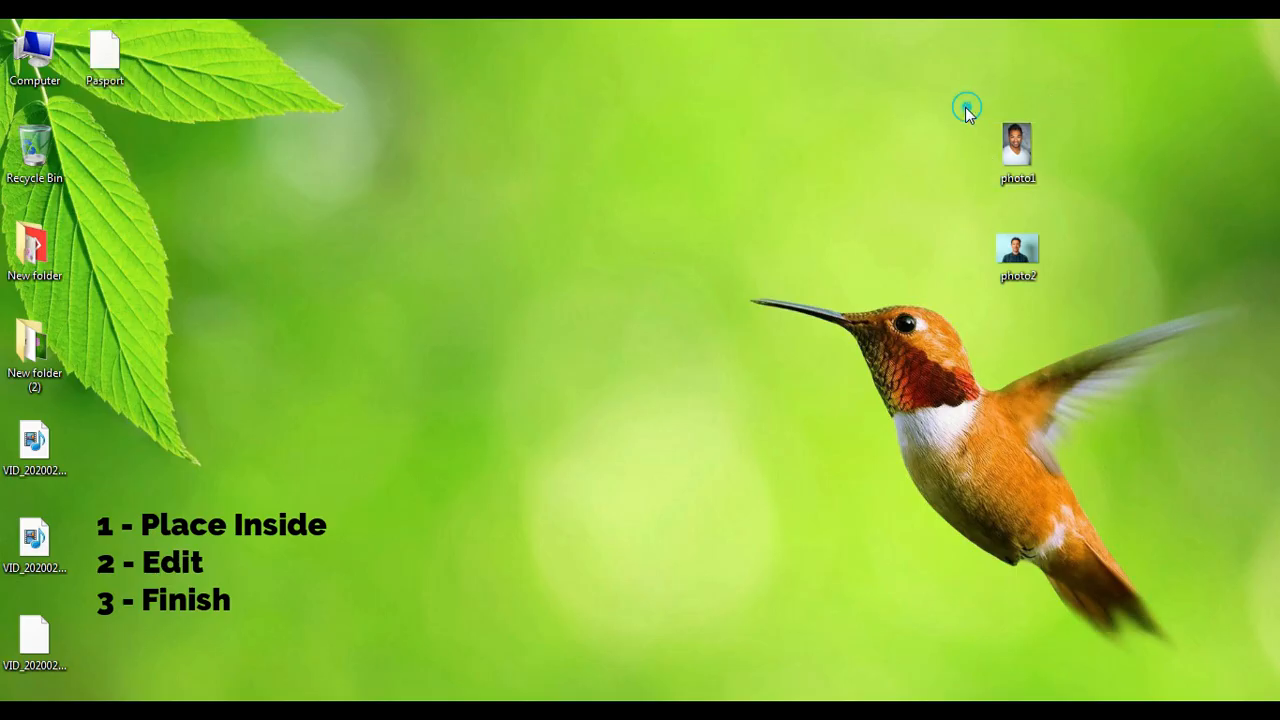
left_click_drag(965, 107, 1093, 294)
left_click(993, 135)
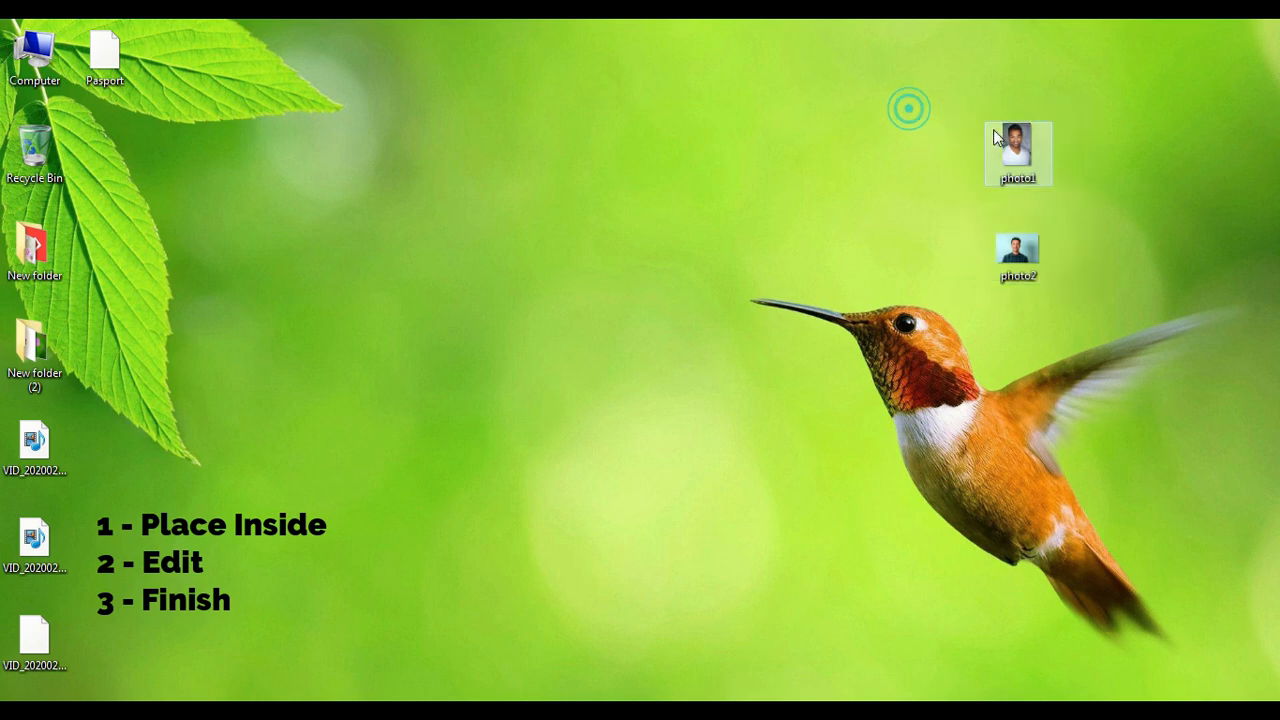
left_click_drag(968, 108, 1105, 290)
left_click(874, 169)
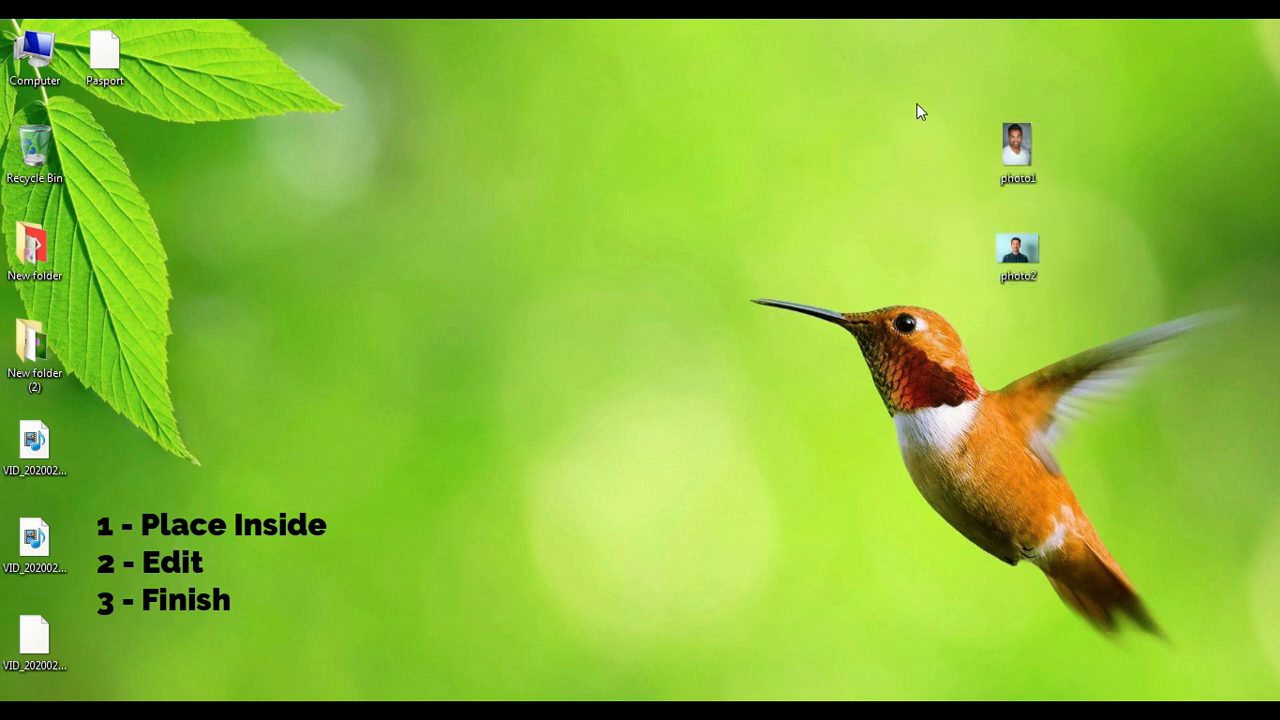
left_click_drag(917, 104, 1086, 294)
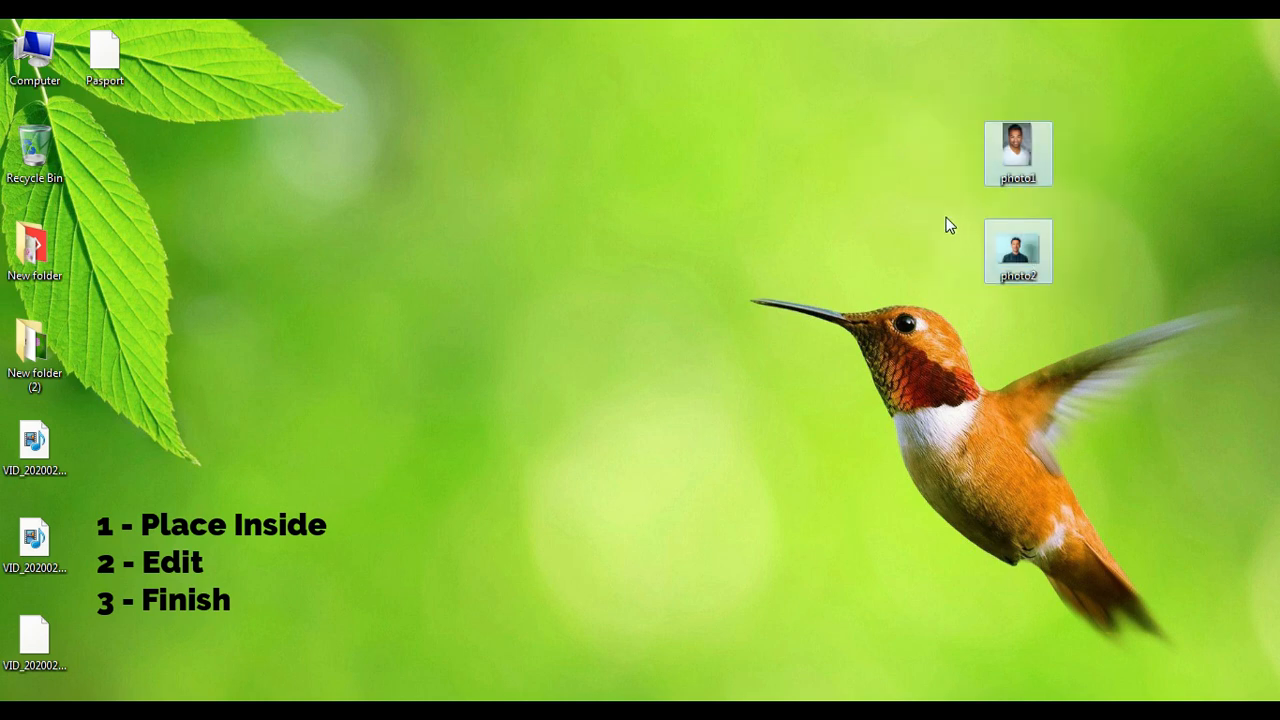
left_click(935, 153)
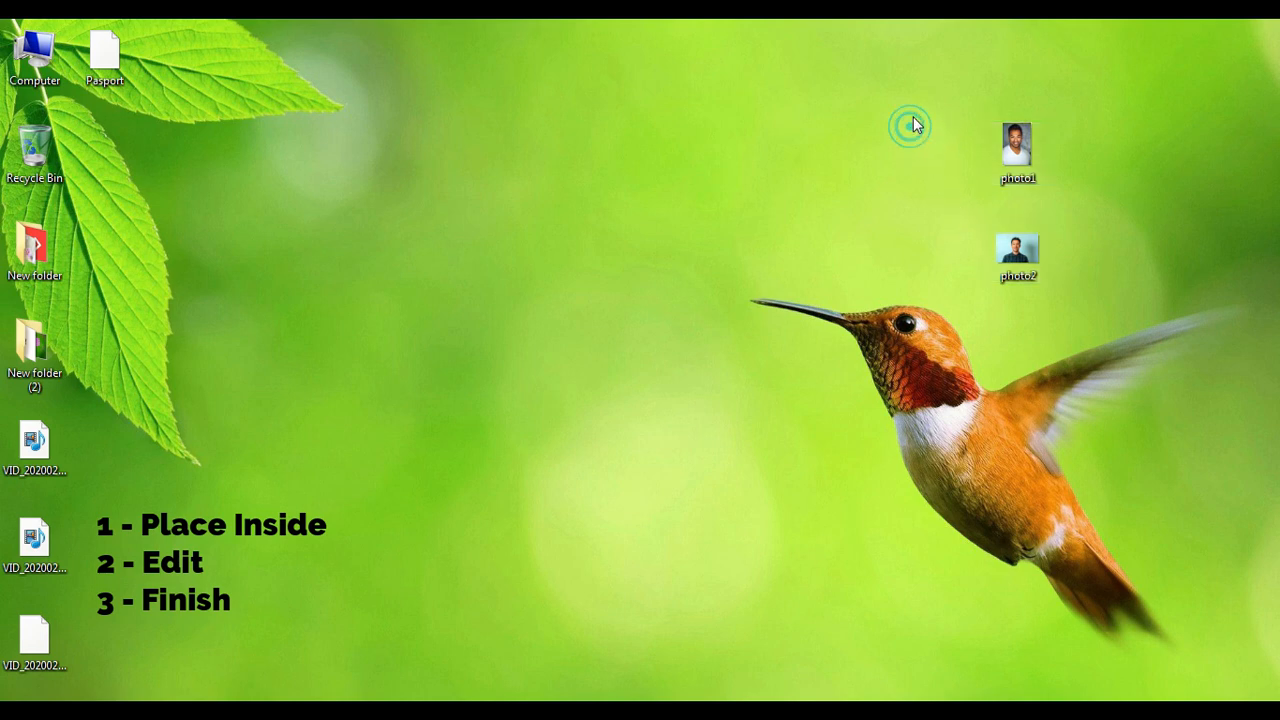
left_click_drag(913, 115, 1103, 297)
left_click(860, 158)
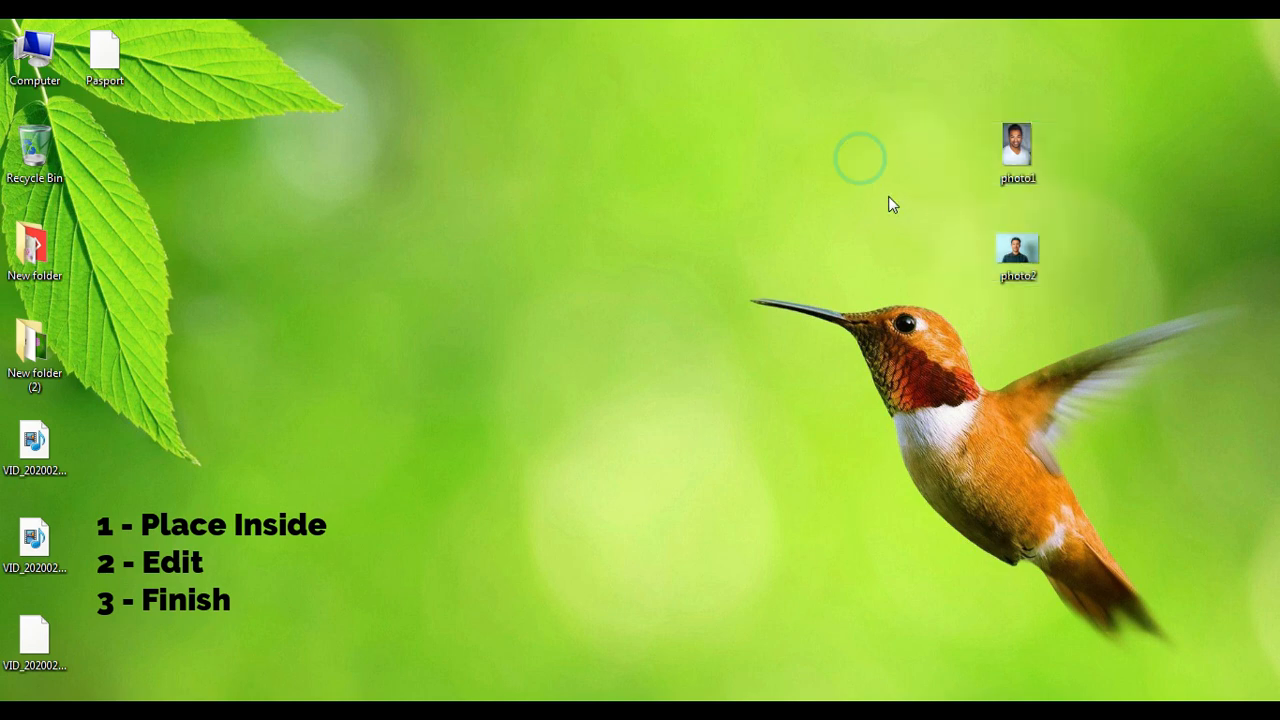
left_click(930, 121)
left_click(864, 129)
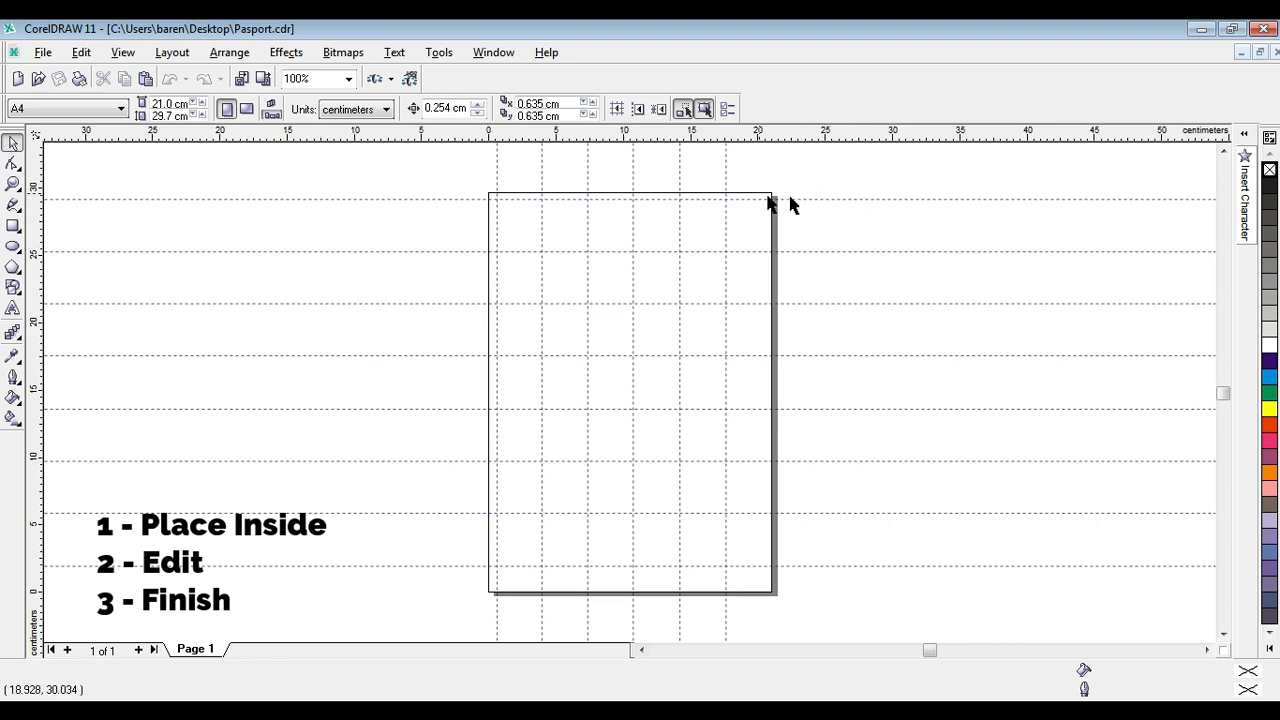
Start importing an image into the template, select photo1 on the Desktop and turn on its preview.
right_click(812, 176)
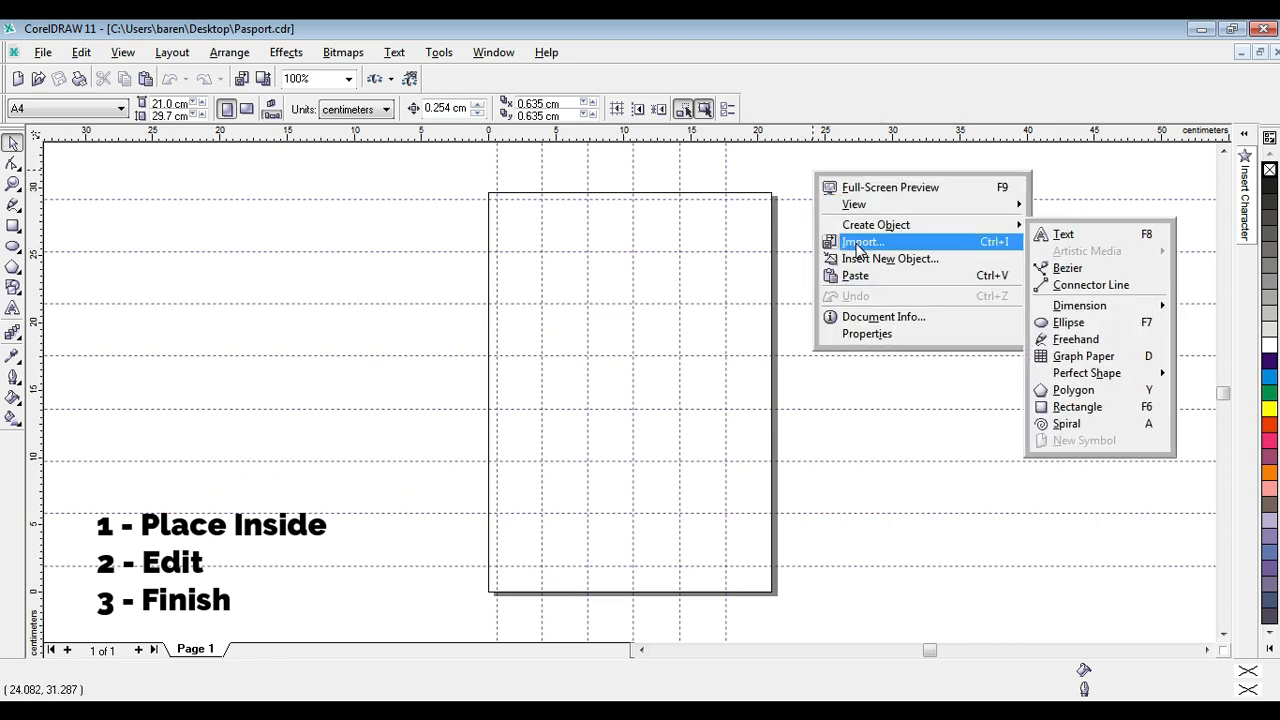
left_click(14, 184)
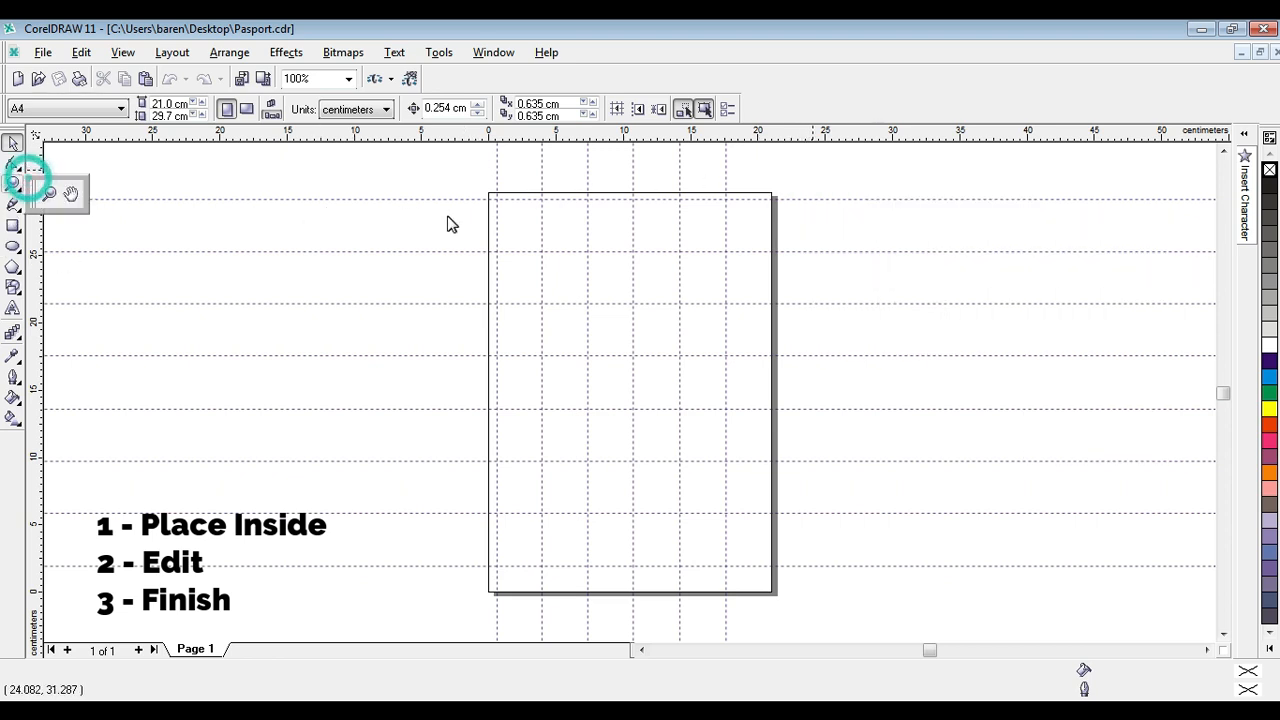
left_click(13, 184)
left_click_drag(471, 186, 588, 271)
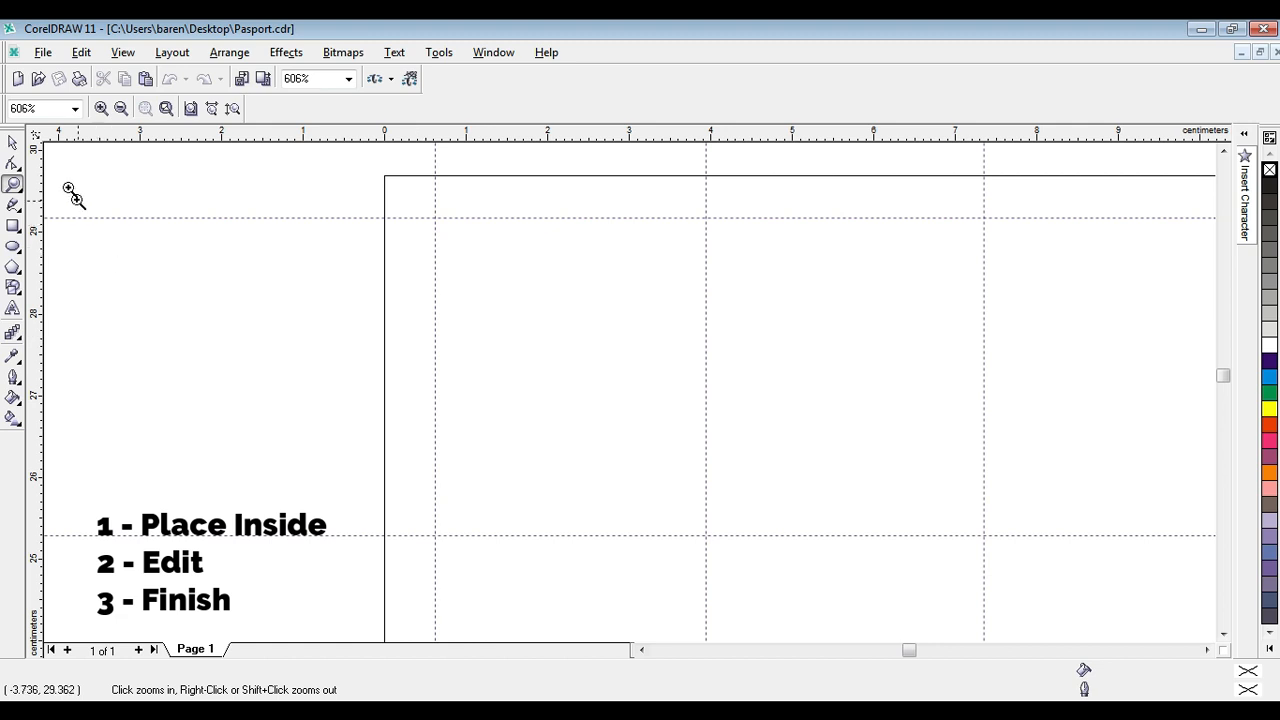
left_click(13, 143)
left_click(214, 180)
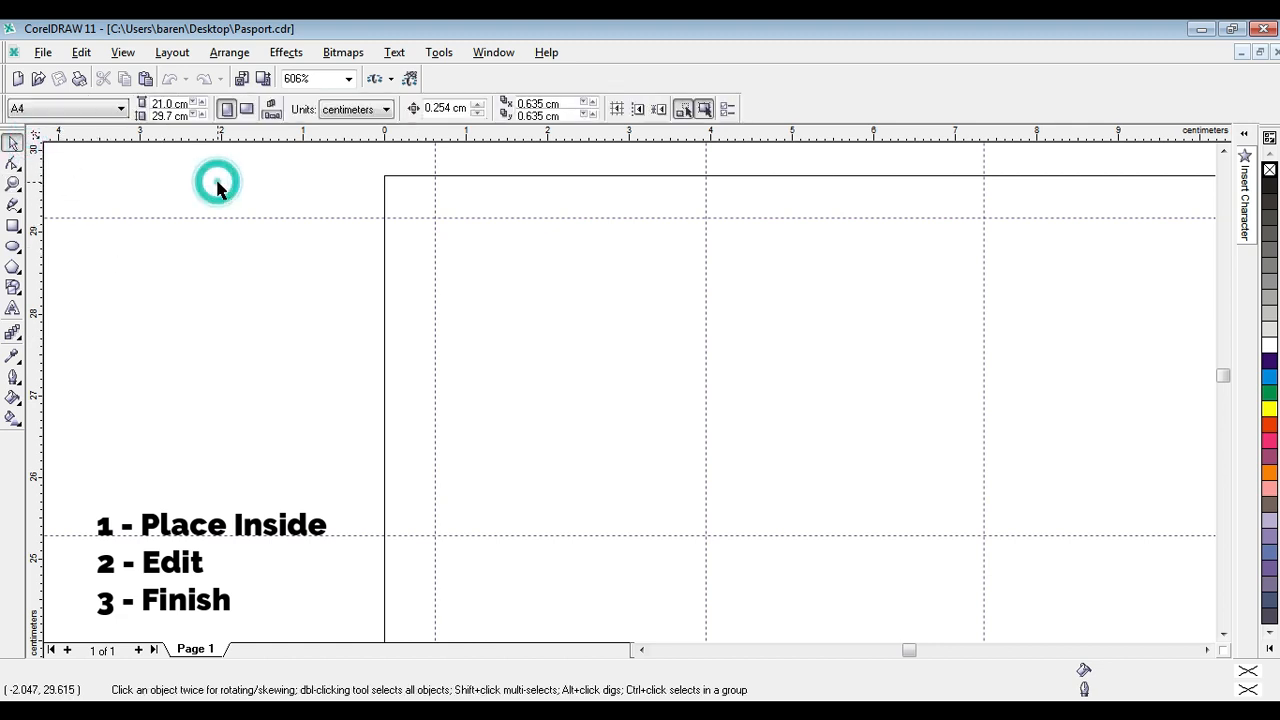
right_click(790, 193)
left_click(843, 262)
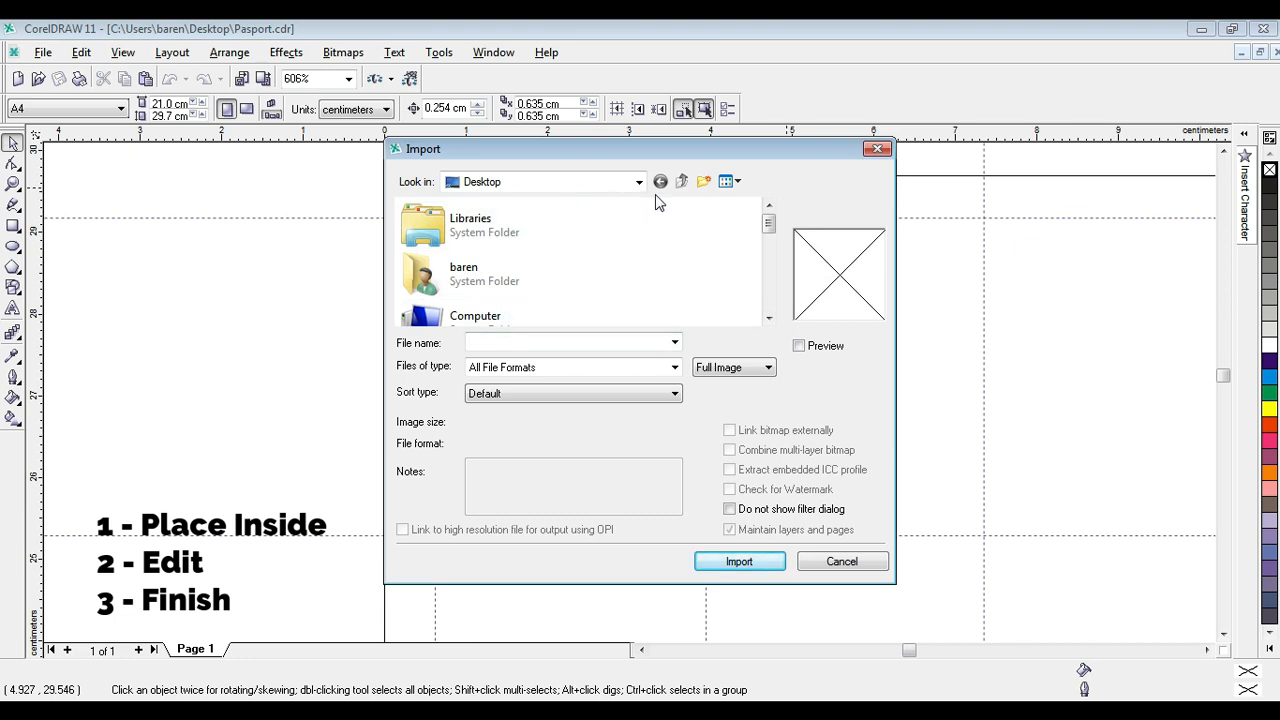
left_click(770, 257)
left_click_drag(770, 257, 768, 274)
left_click(428, 265)
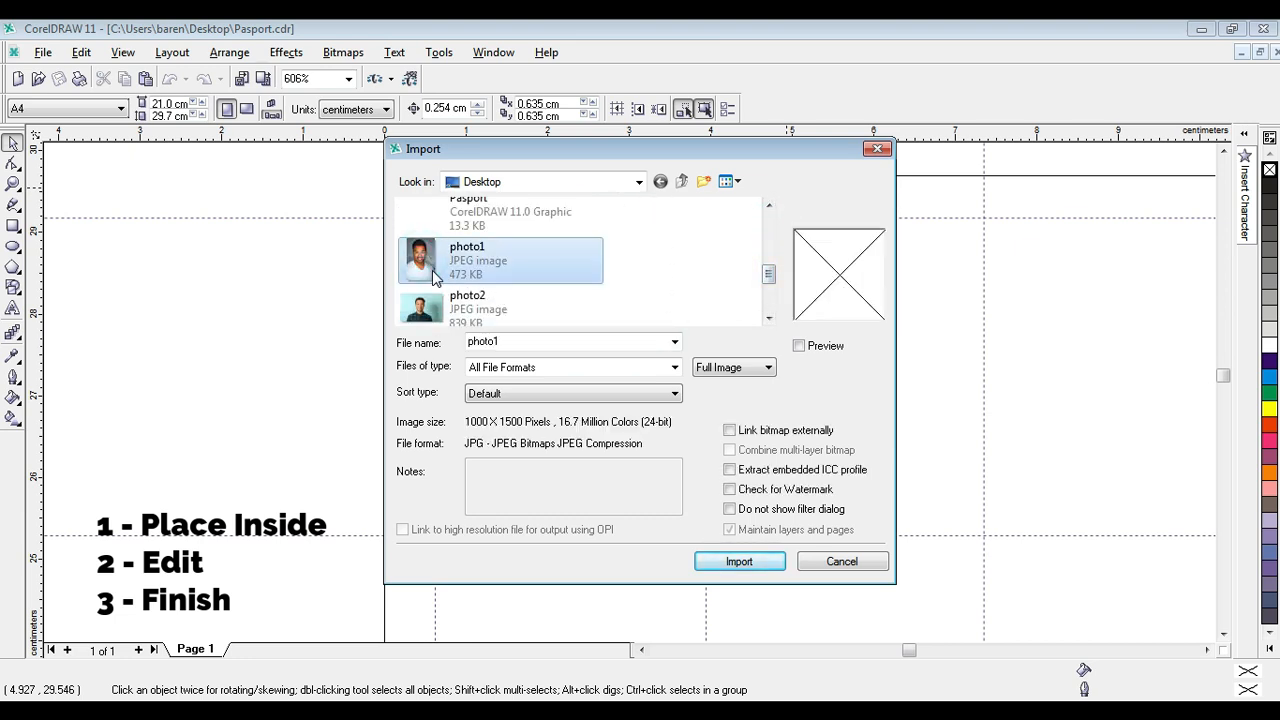
left_click(799, 347)
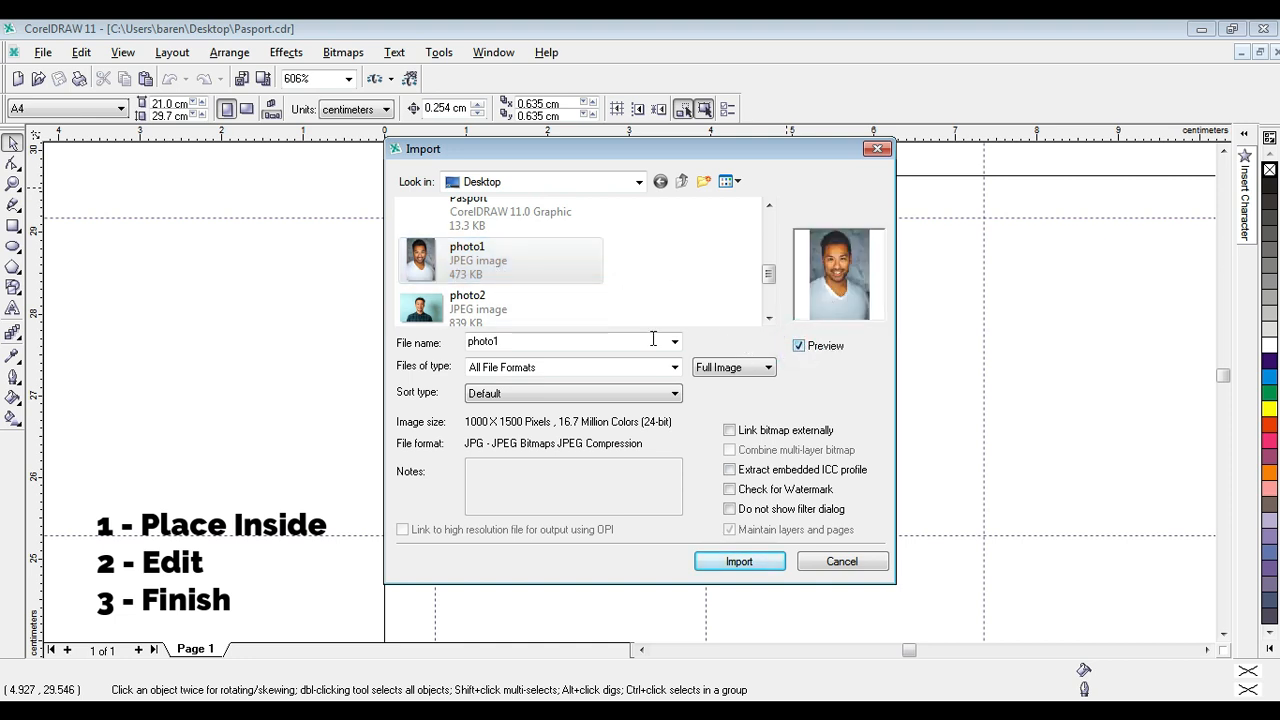
Try to import photo1 onto the page at its original size, and delete the placed picture.
left_click(695, 270)
left_click(452, 262)
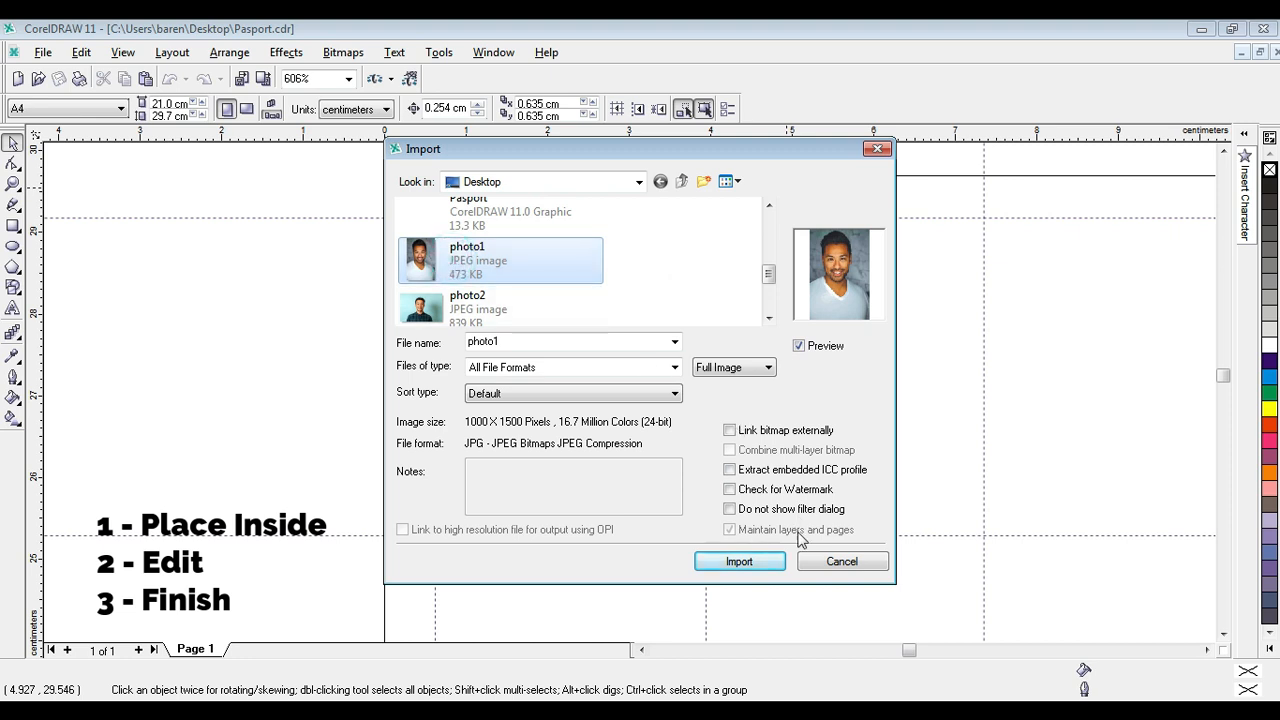
left_click(764, 562)
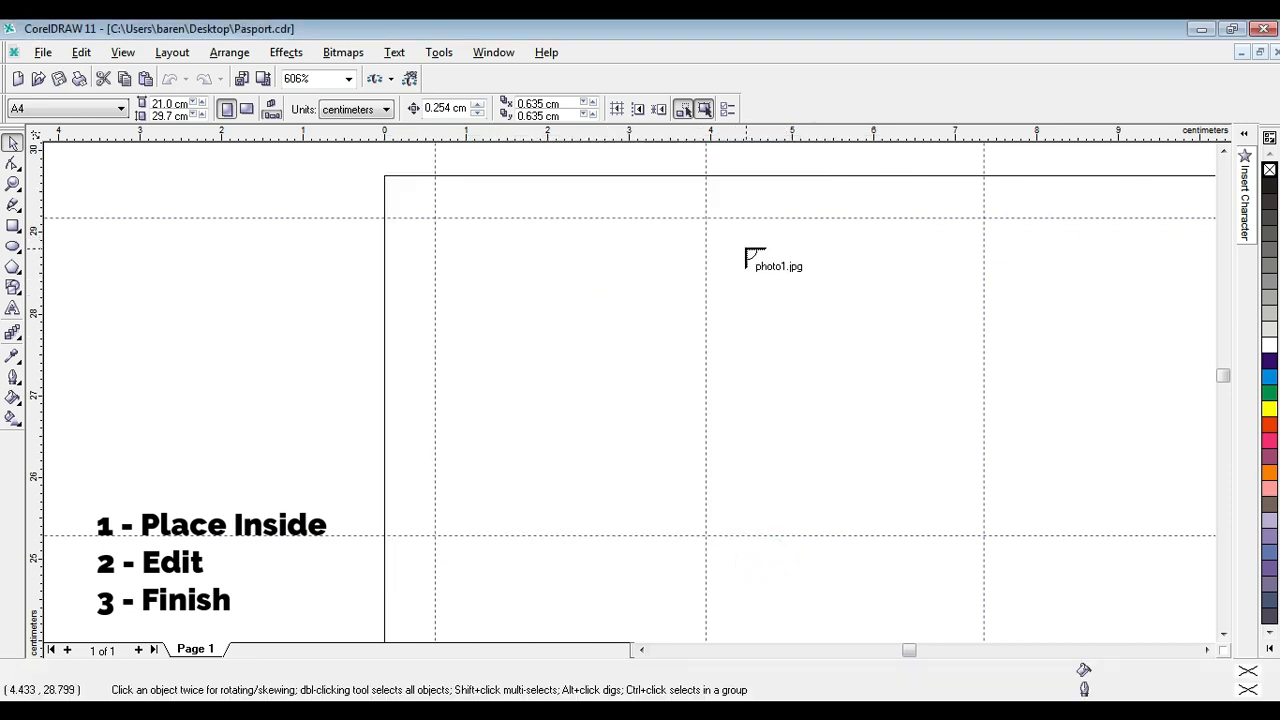
left_click(745, 249)
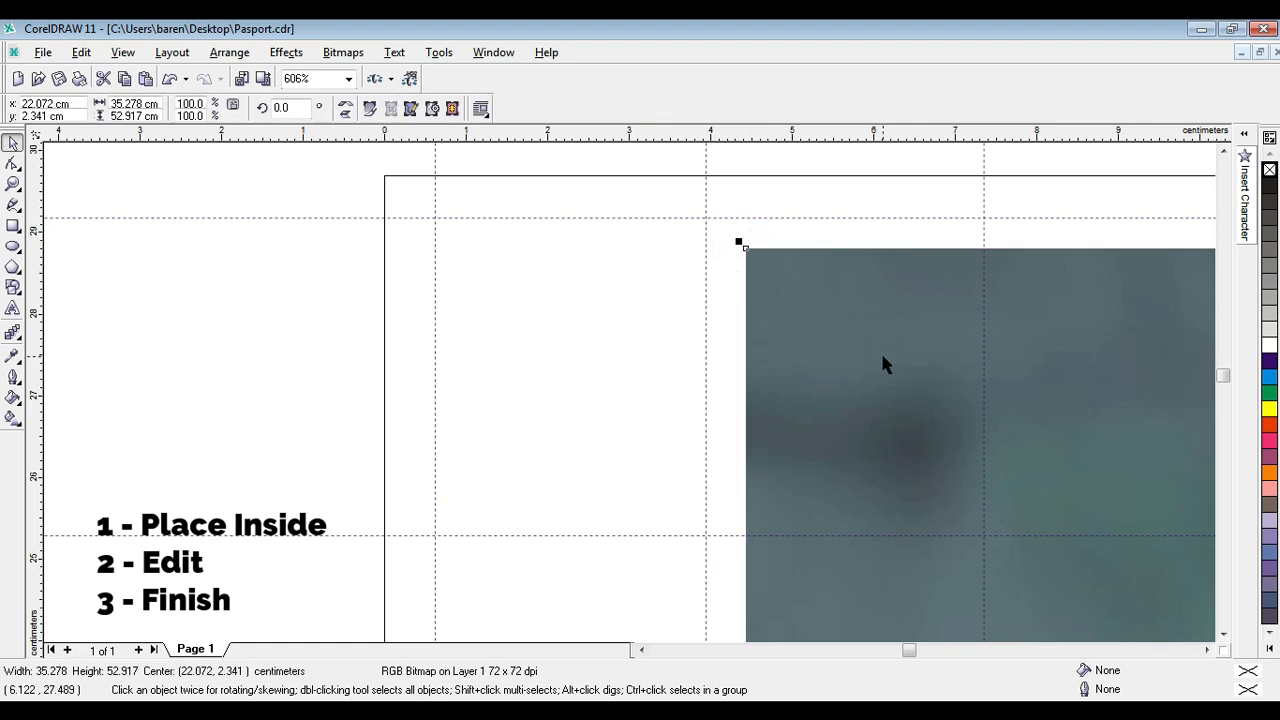
key("Delete")
Import photo1 from the Desktop and draw it about 2.83 × 4.25 cm in the second column of guidelines.
right_click(809, 277)
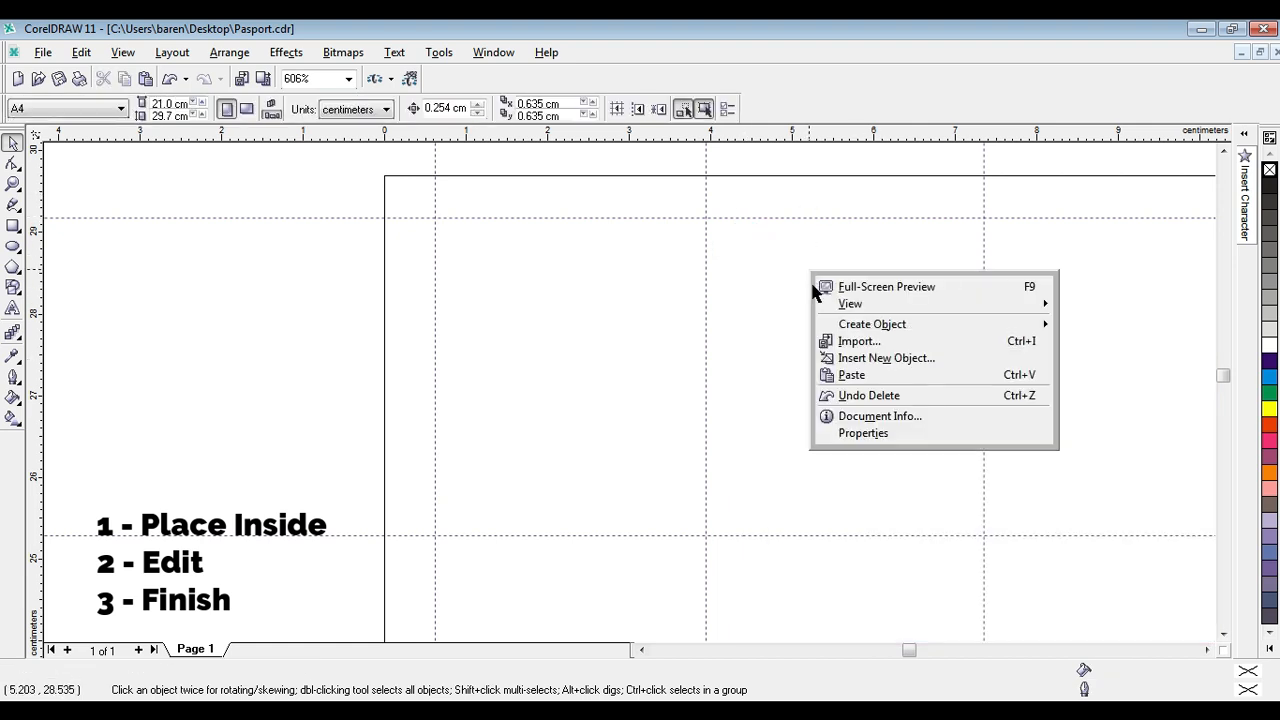
left_click(870, 340)
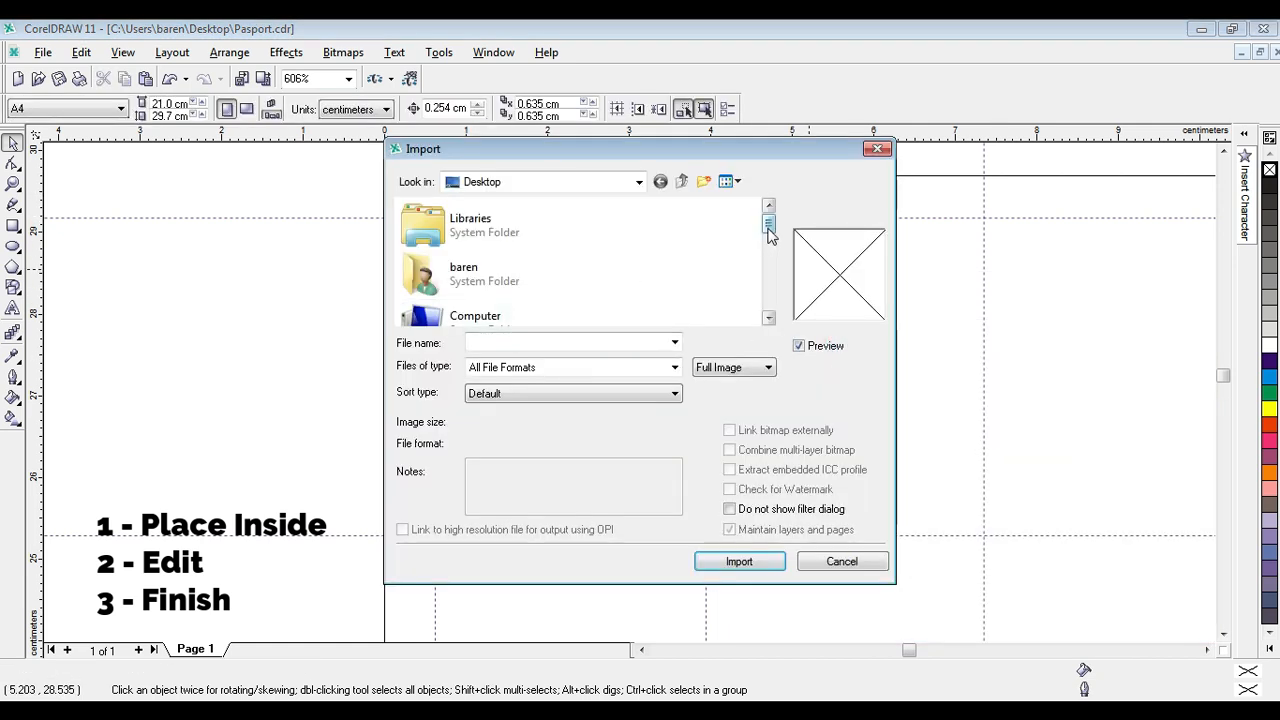
left_click_drag(767, 220, 766, 272)
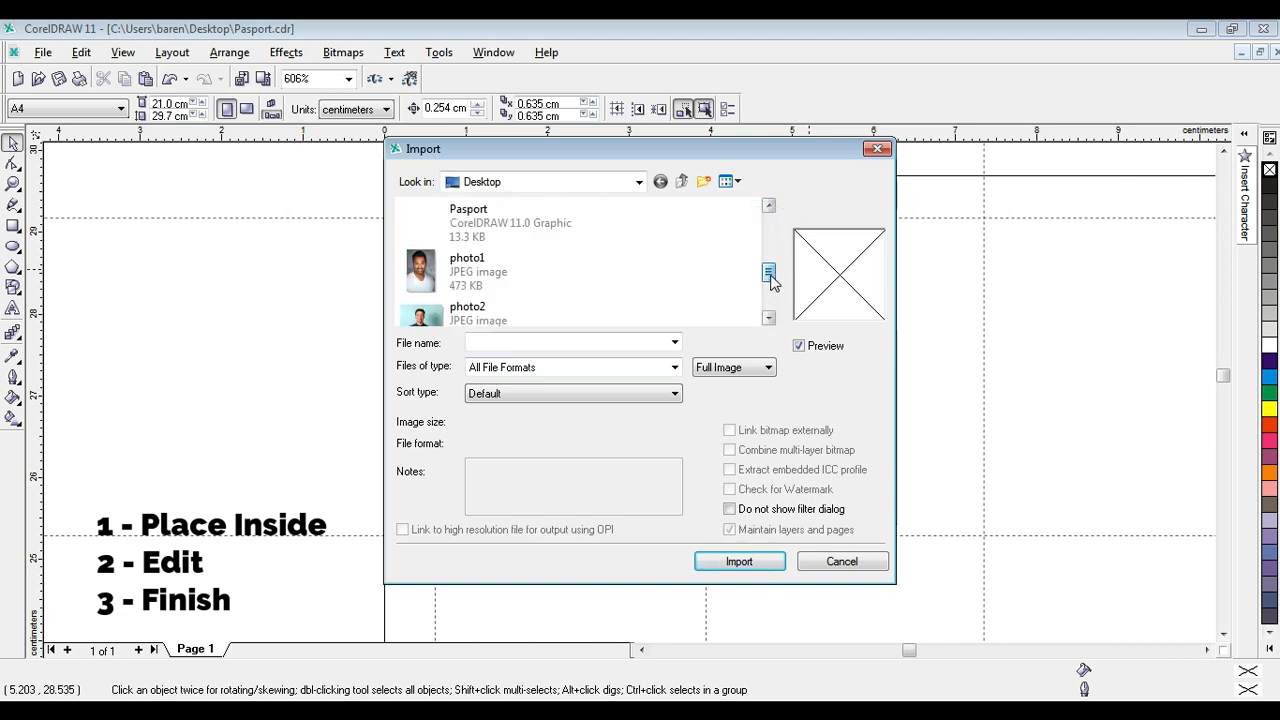
left_click(462, 264)
left_click(762, 562)
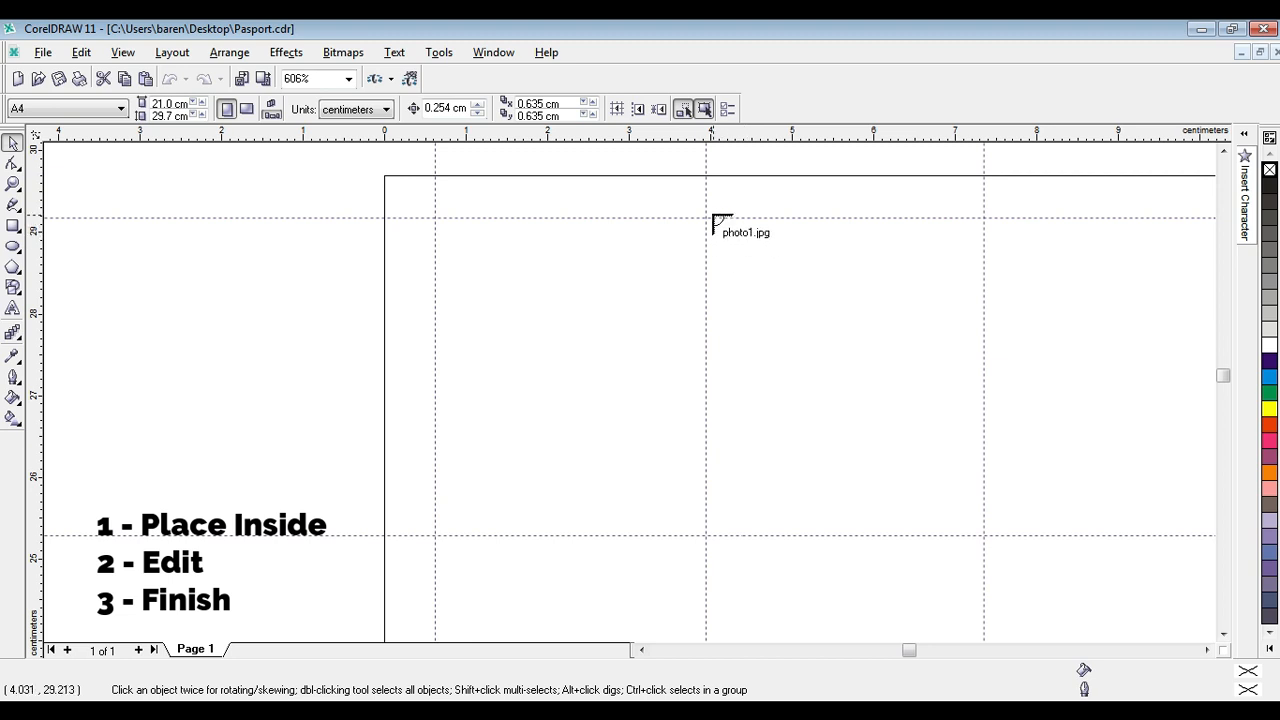
left_click_drag(711, 204, 995, 556)
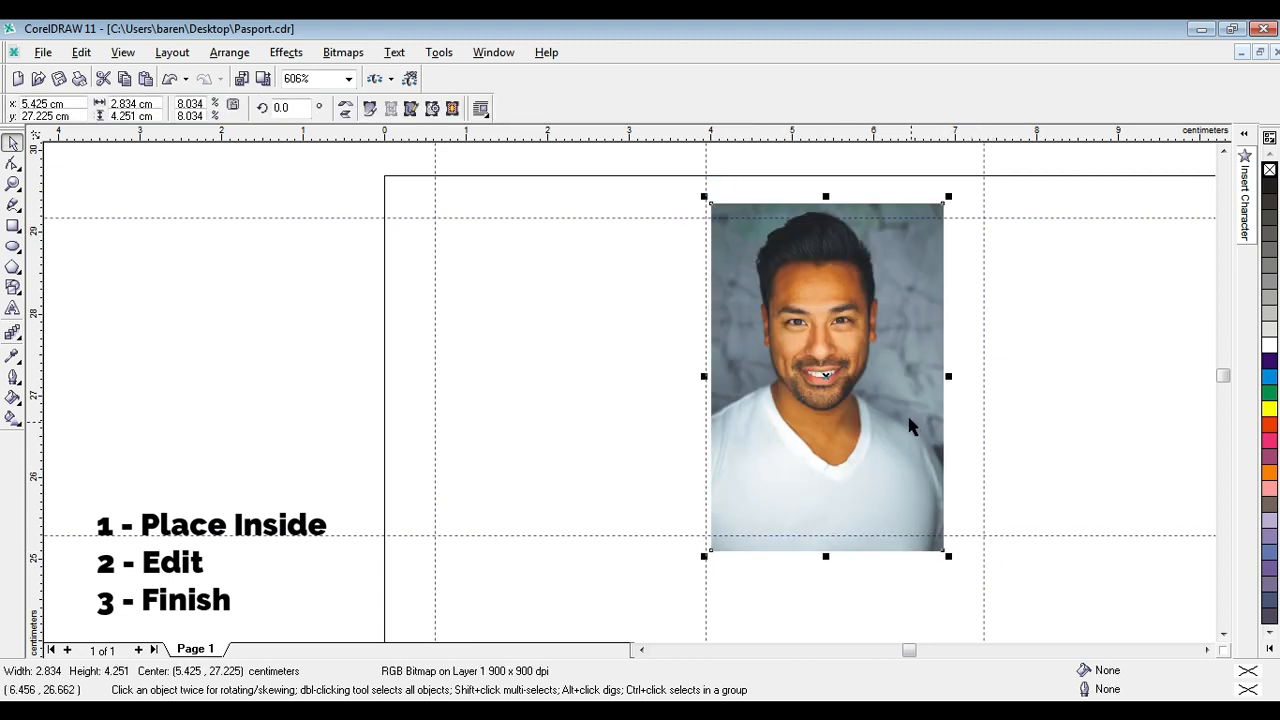
Shift photo1 slightly within the second column and place it inside the 3 × 3.5 cm rectangle in the page's upper-left cell.
left_click_drag(870, 327, 878, 327)
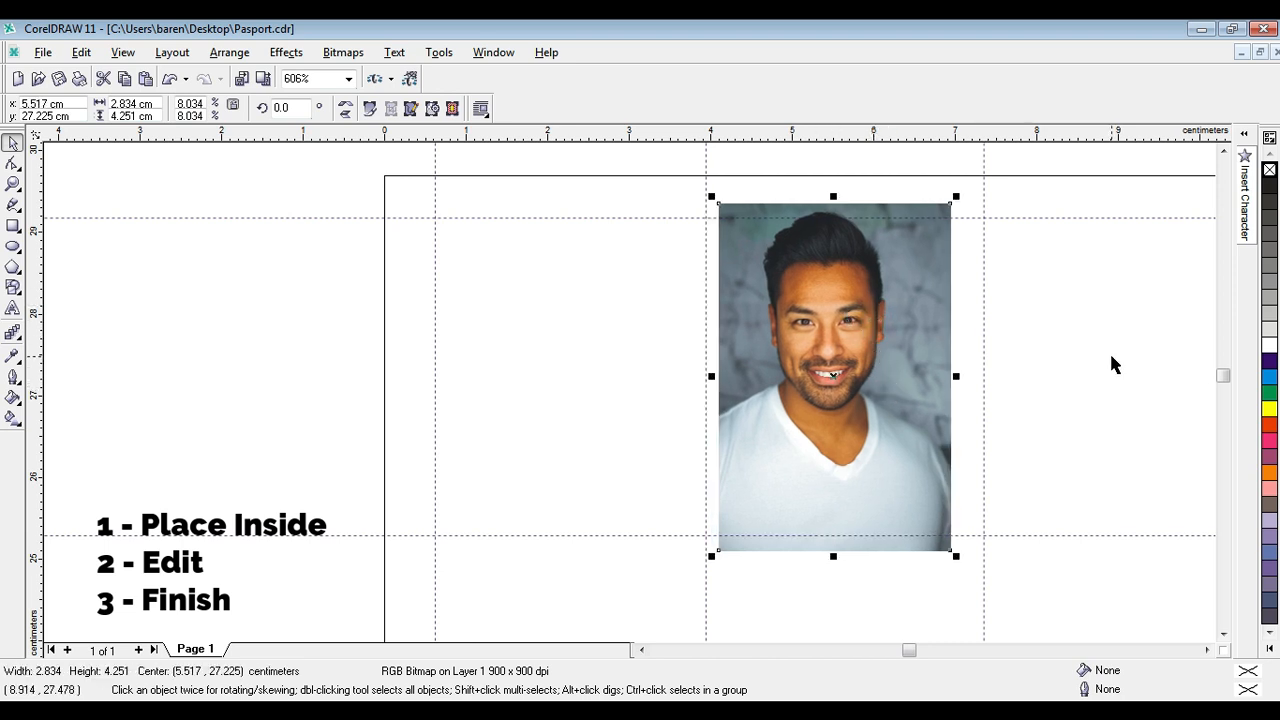
left_click_drag(803, 277, 814, 282)
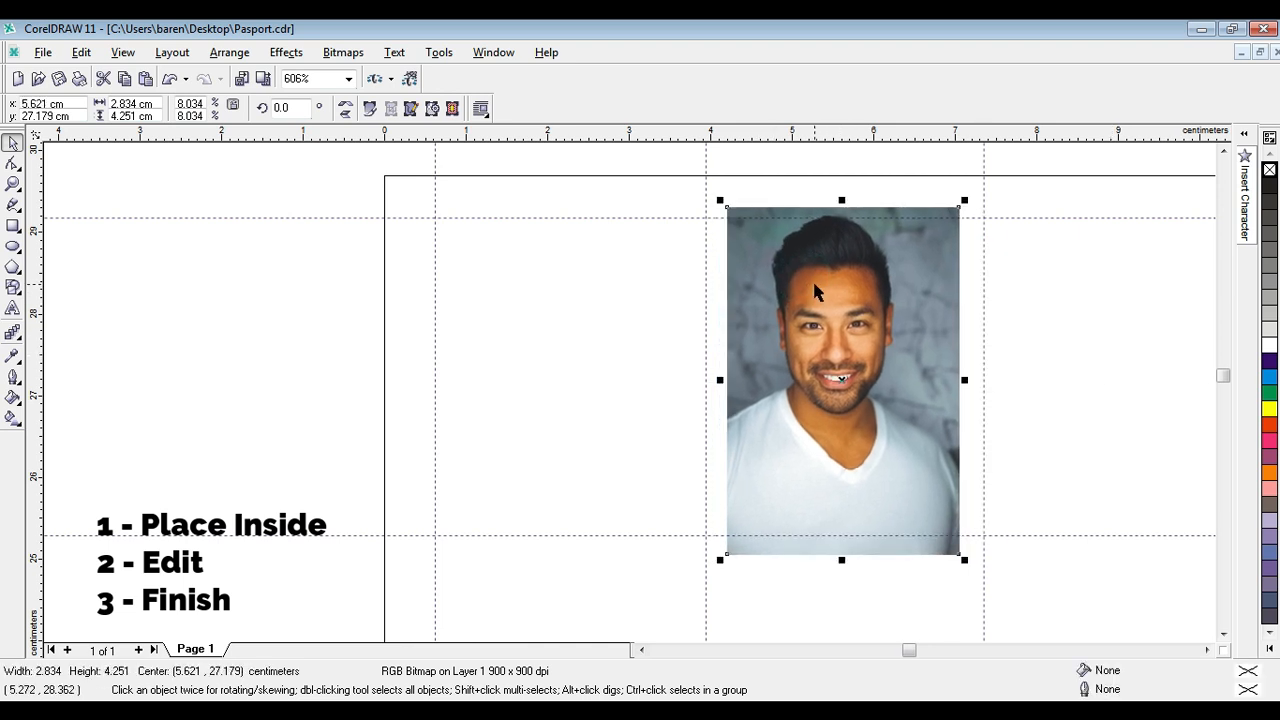
key("1")
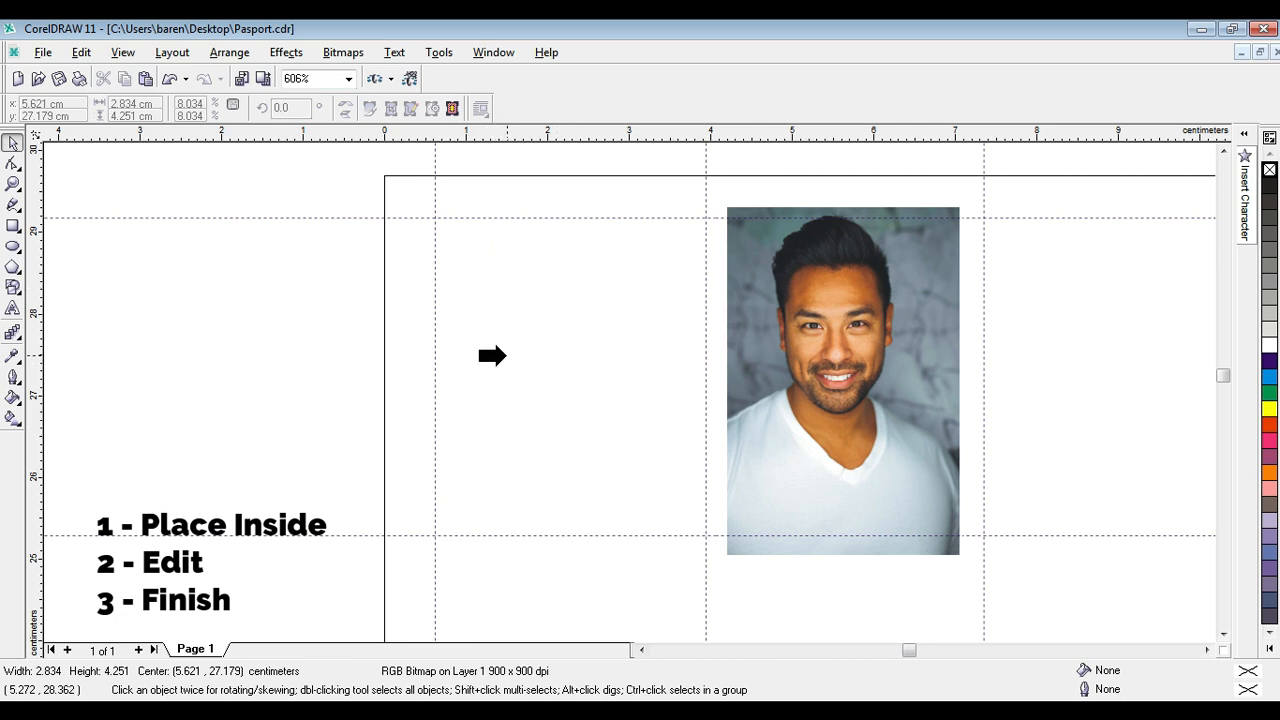
left_click(493, 358)
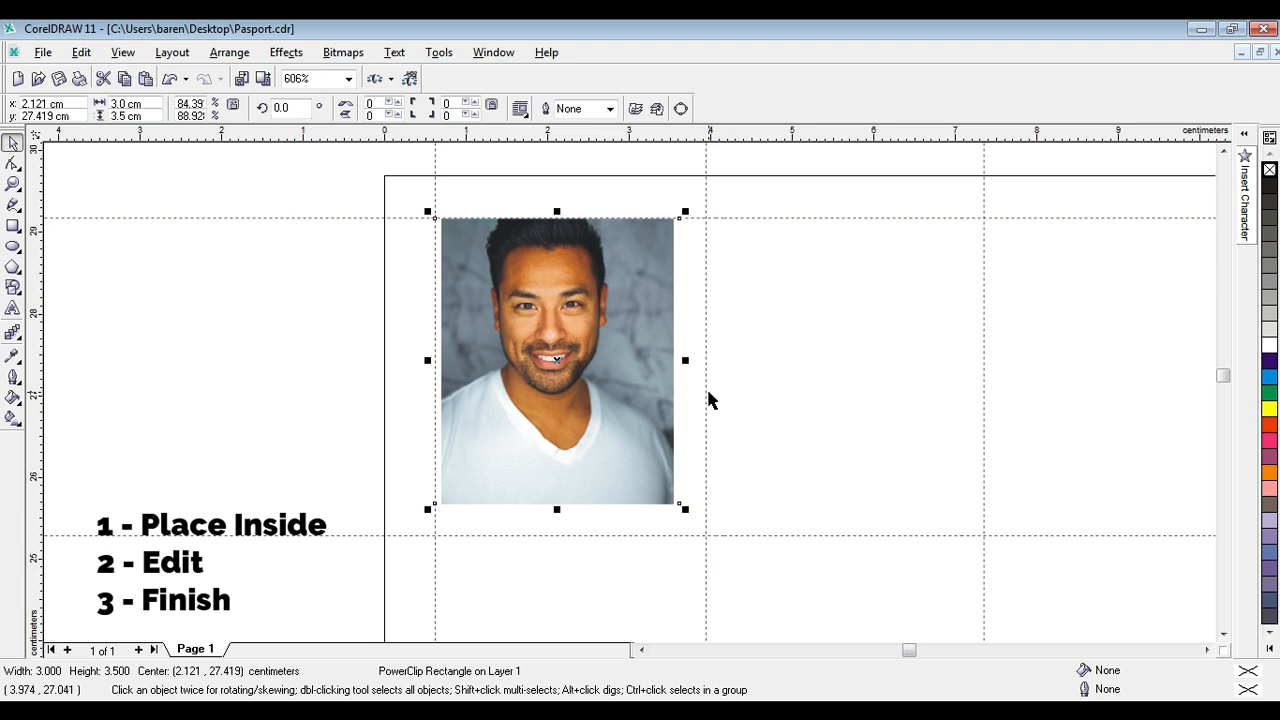
Edit the contents of the first PowerClip frame, enlarge photo1 to about 3.03 × 4.55 cm, position it to fill the frame, and finish editing.
key("2")
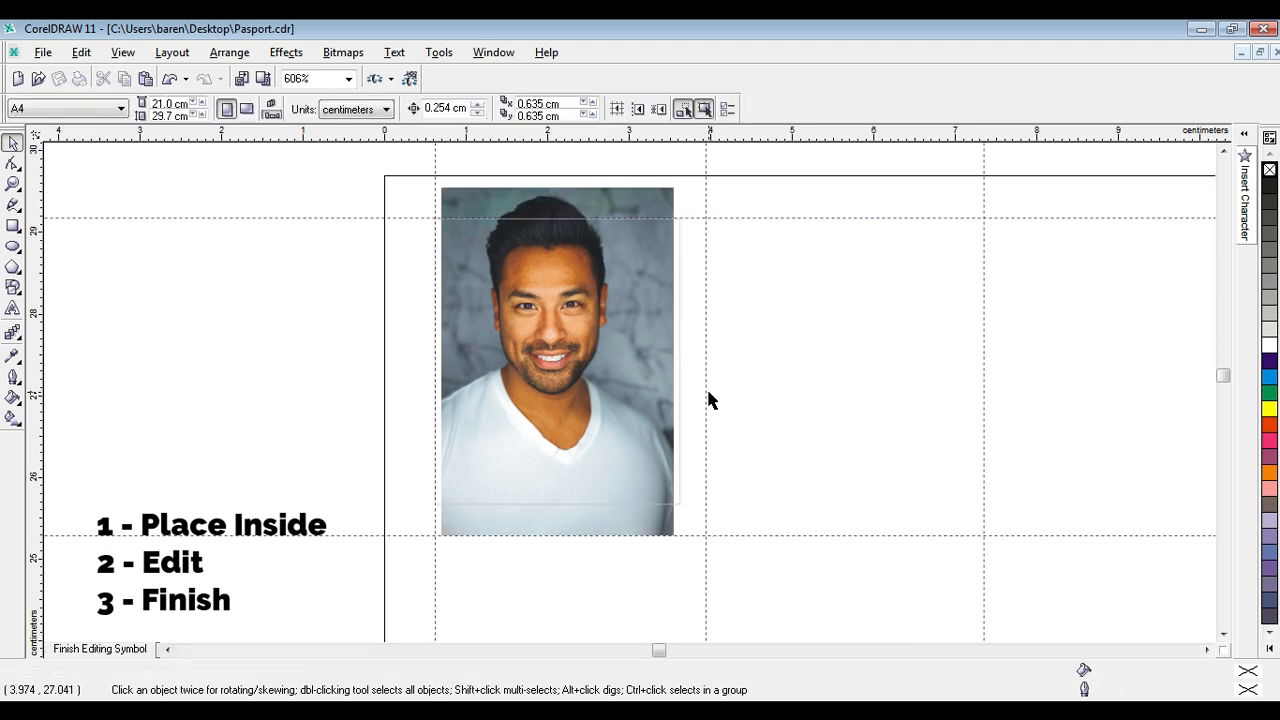
left_click(600, 337)
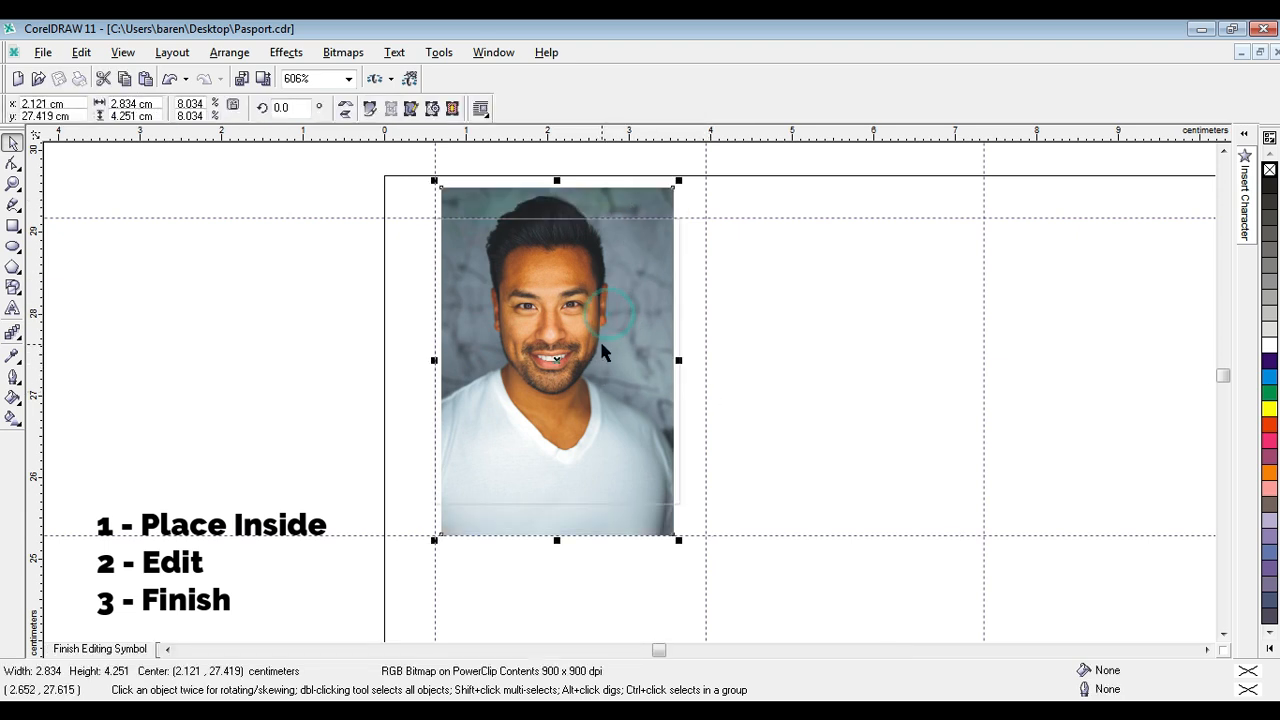
left_click_drag(600, 337, 593, 343)
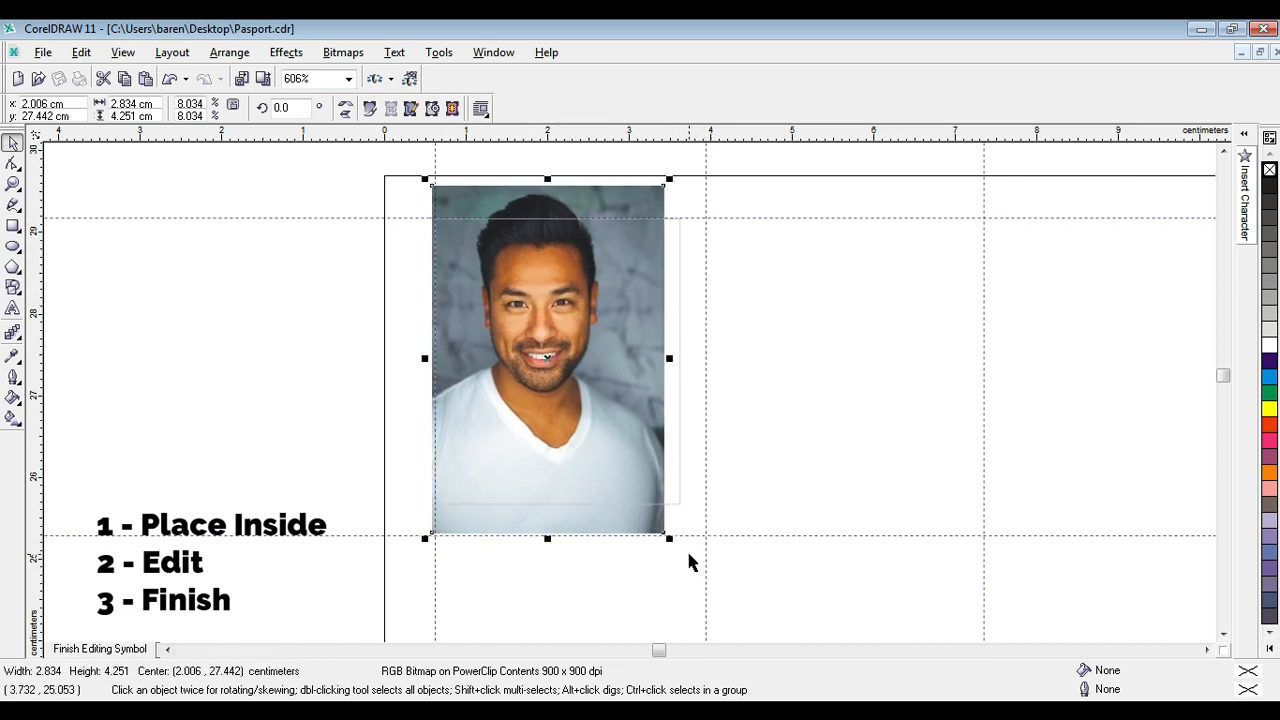
left_click_drag(672, 542, 703, 563)
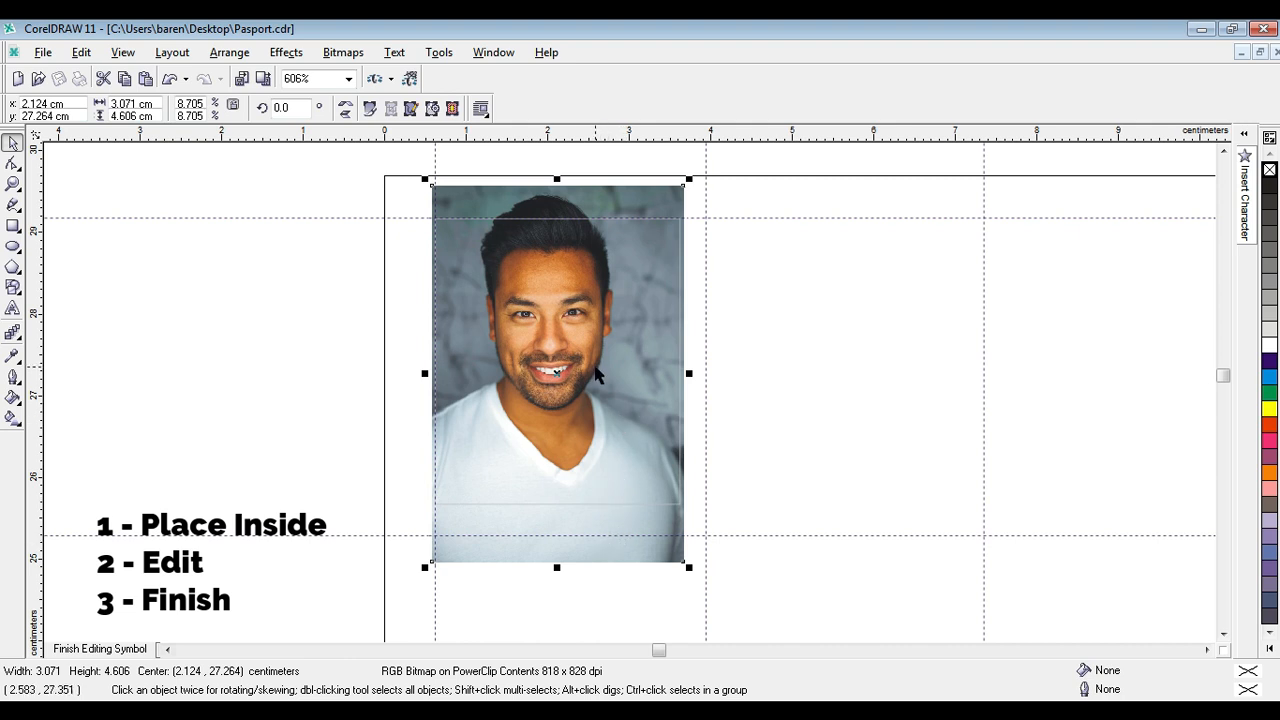
left_click_drag(597, 355, 598, 383)
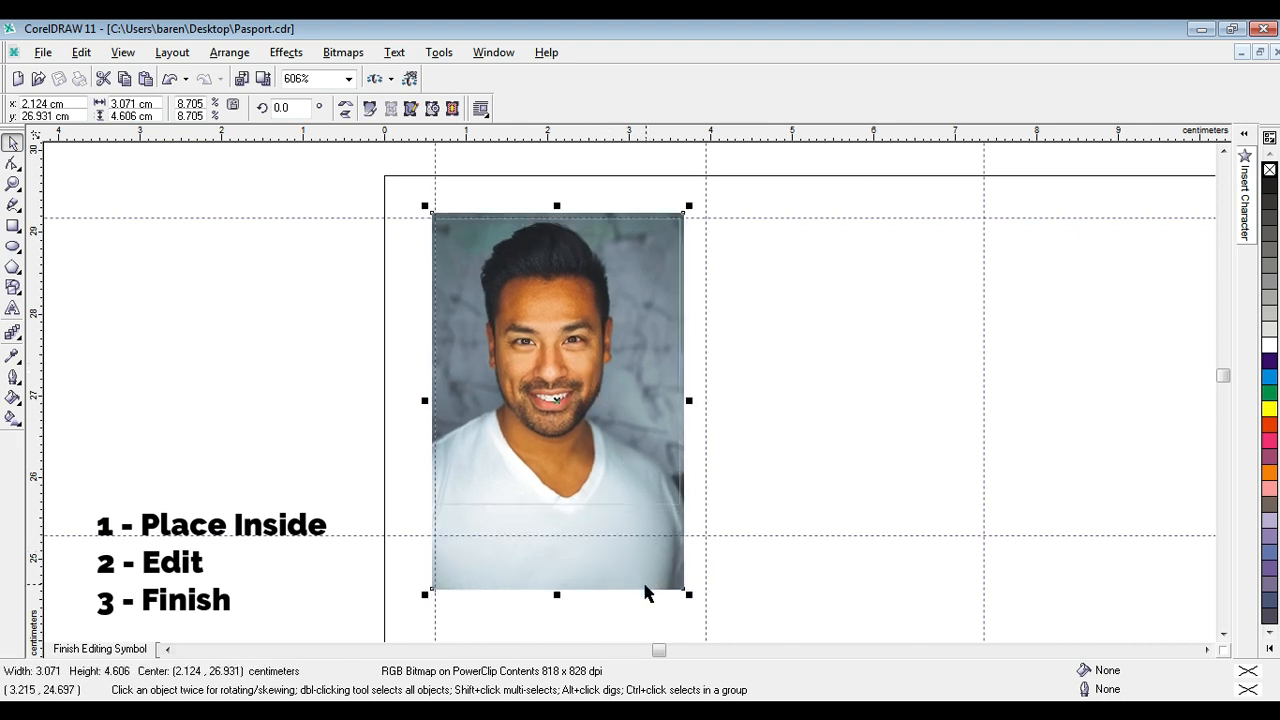
left_click_drag(689, 595, 689, 593)
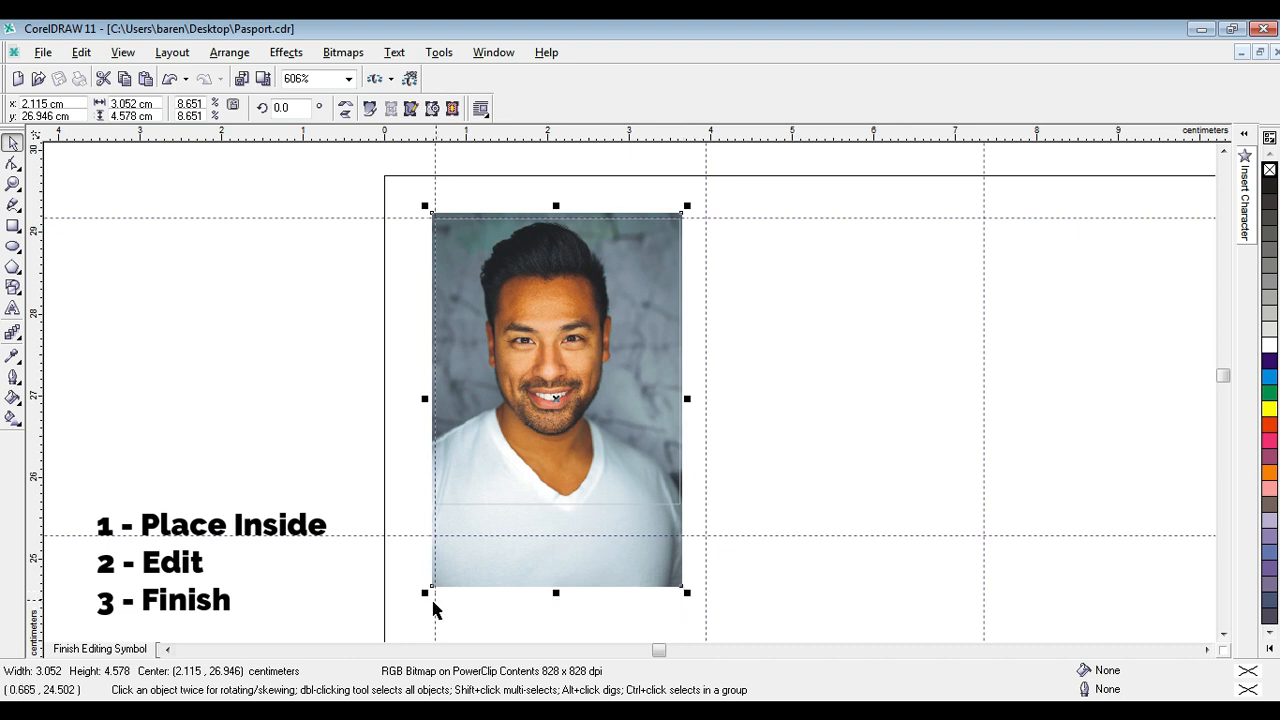
left_click_drag(427, 594, 419, 592)
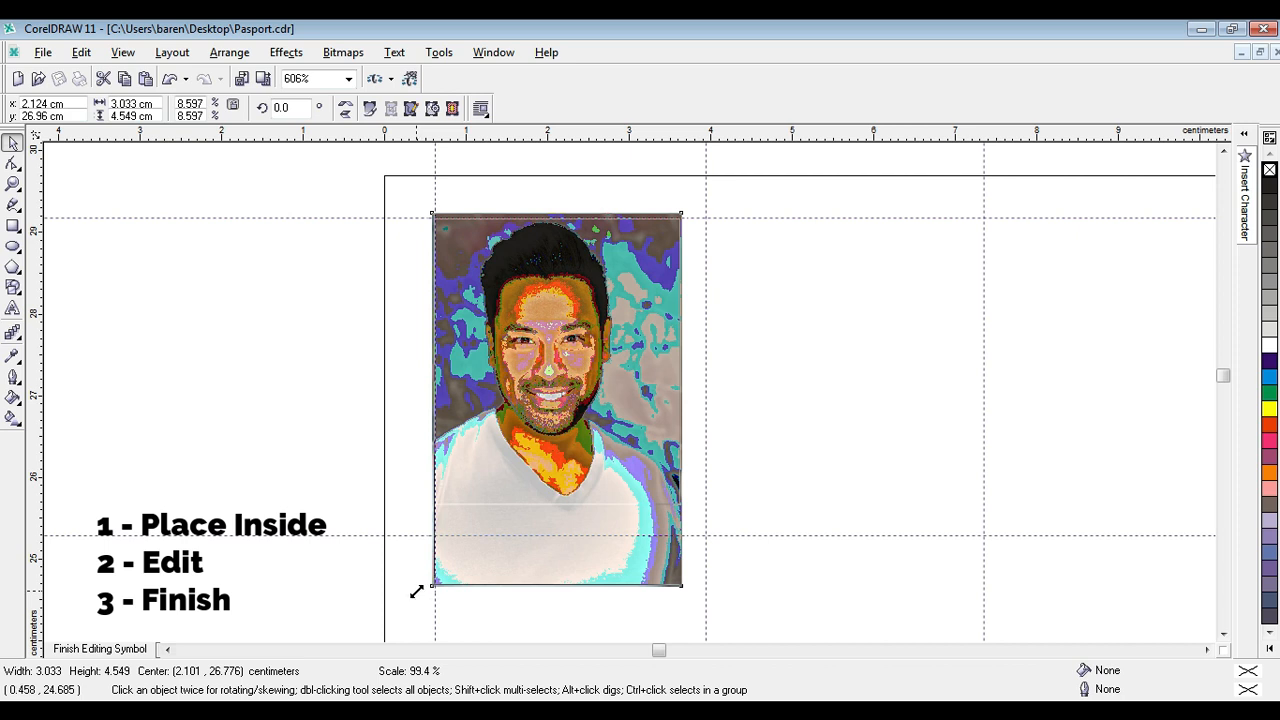
left_click_drag(416, 592, 415, 590)
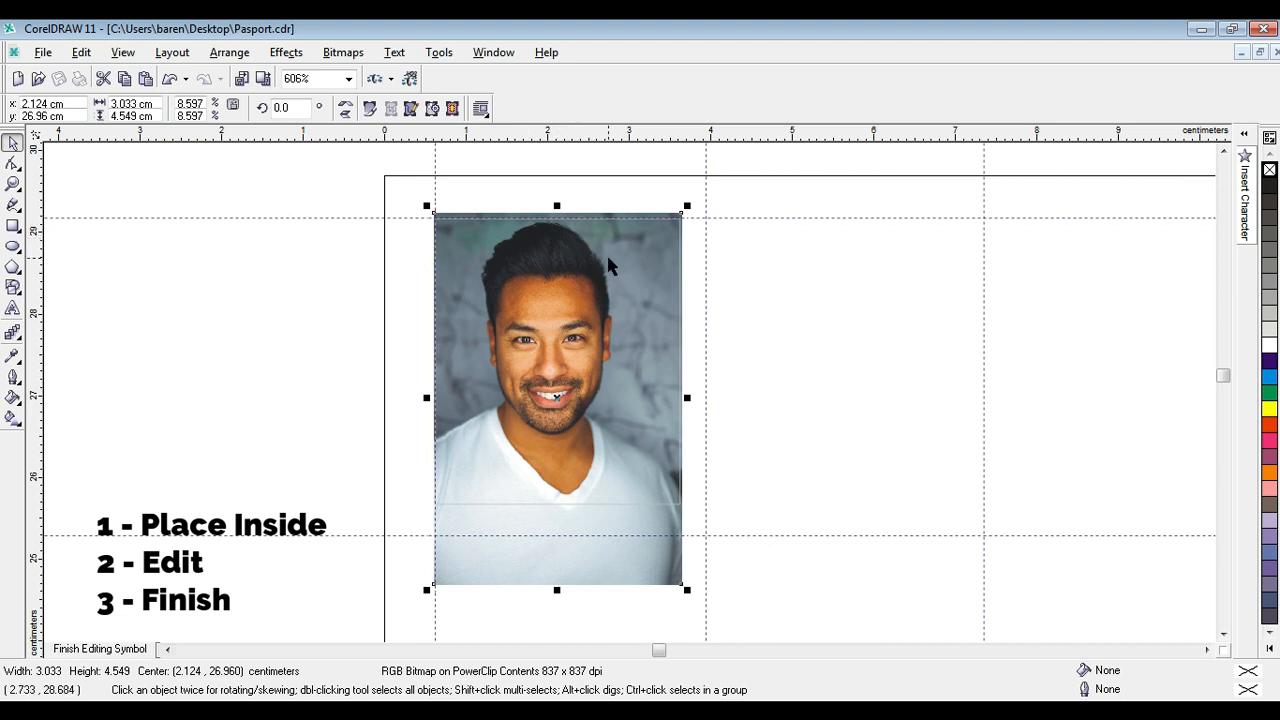
left_click(777, 357, "ctrl")
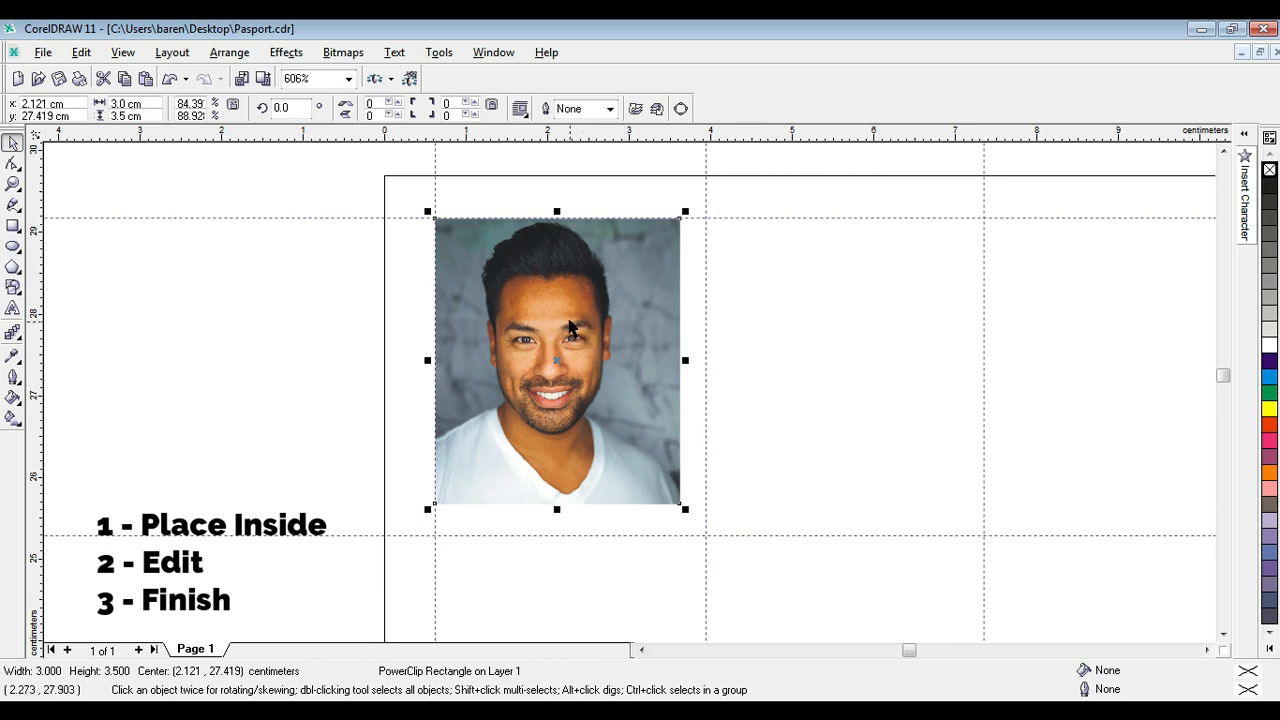
Copy the filled photo1 frame into the other five cells of the first row and the first cell of the second row.
left_click_drag(563, 323, 1106, 313)
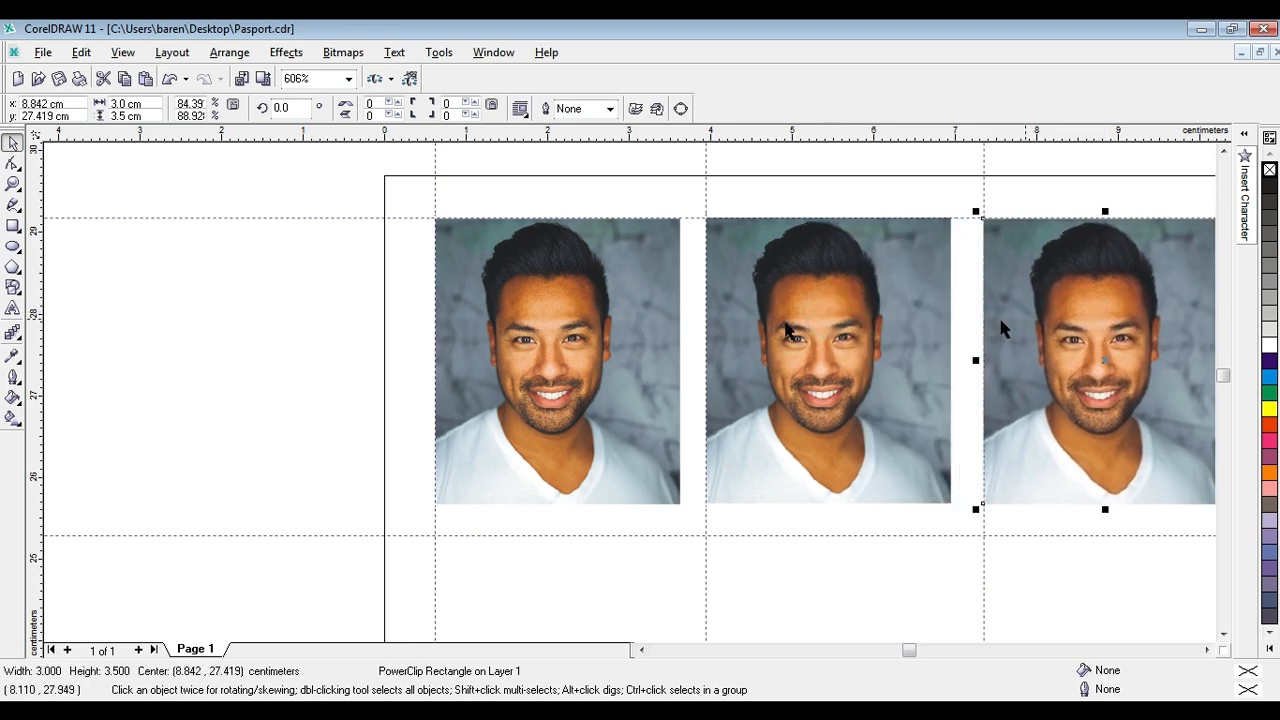
left_click(13, 185)
right_click(456, 271)
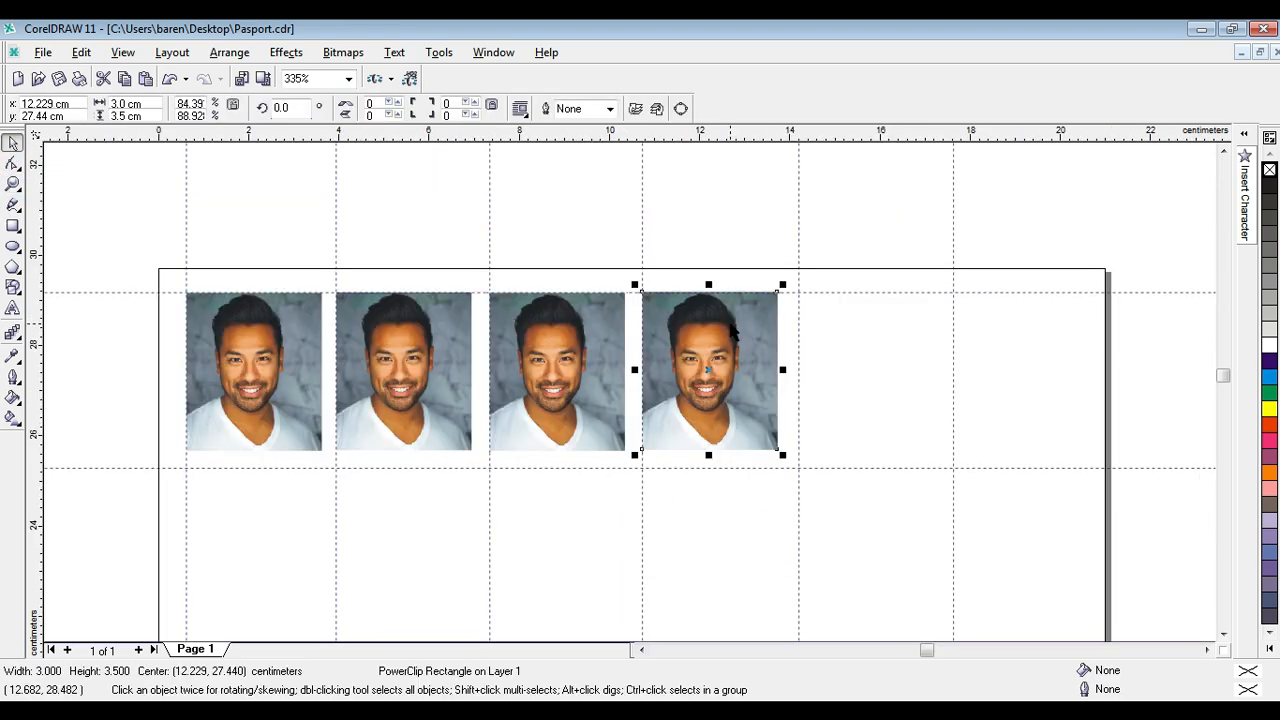
left_click_drag(733, 333, 1035, 334)
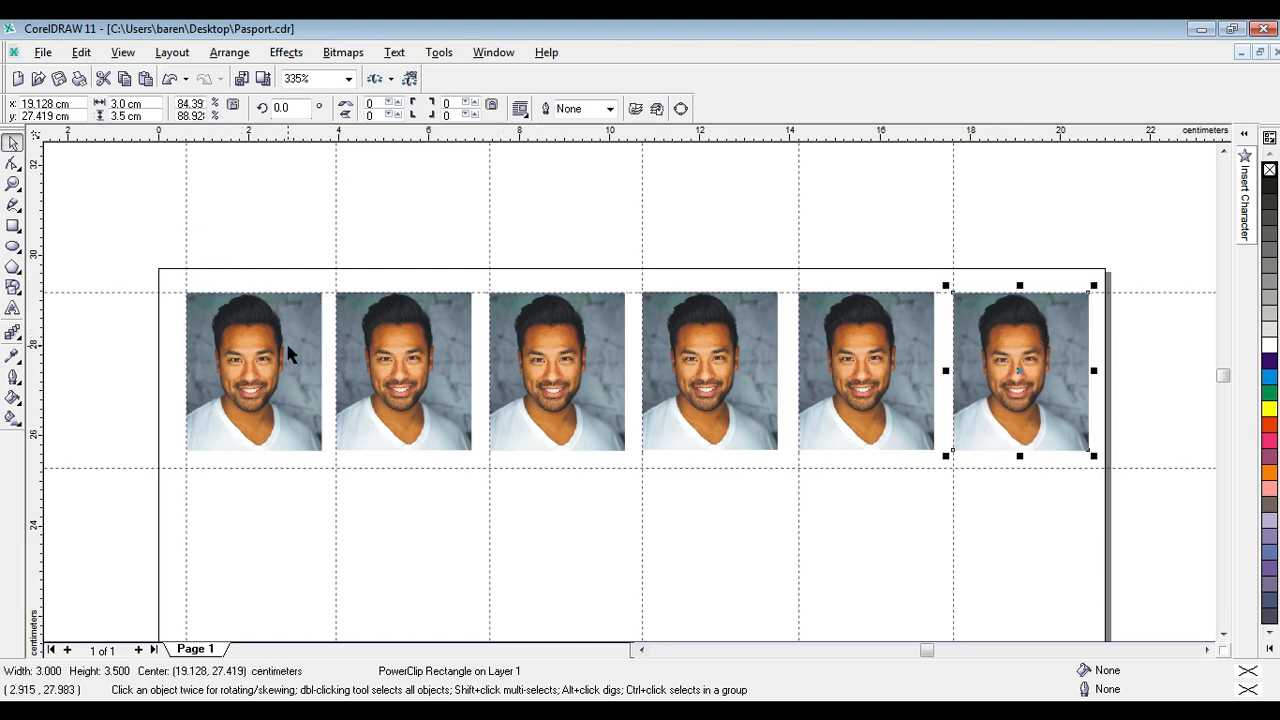
left_click_drag(251, 363, 250, 531)
scroll(250, 531, "down", 1)
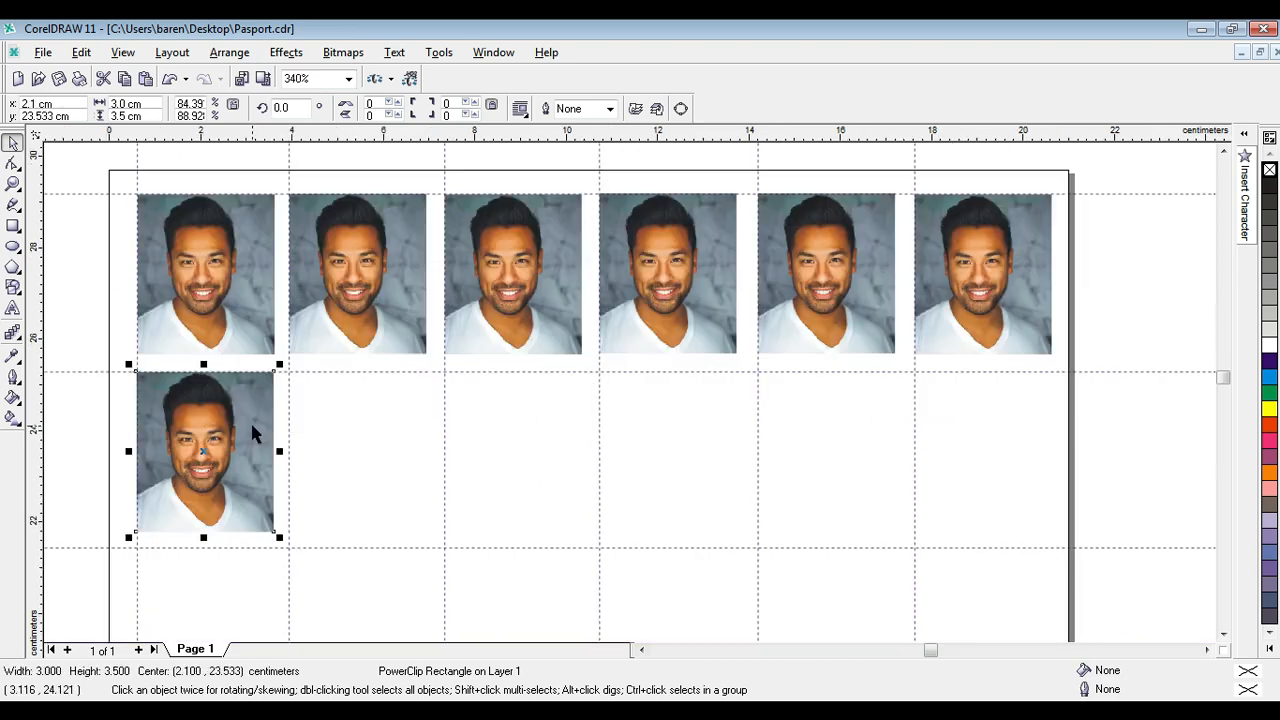
Try copying the second-row photo into the second and third columns, and delete those copies.
left_click_drag(269, 434, 390, 425)
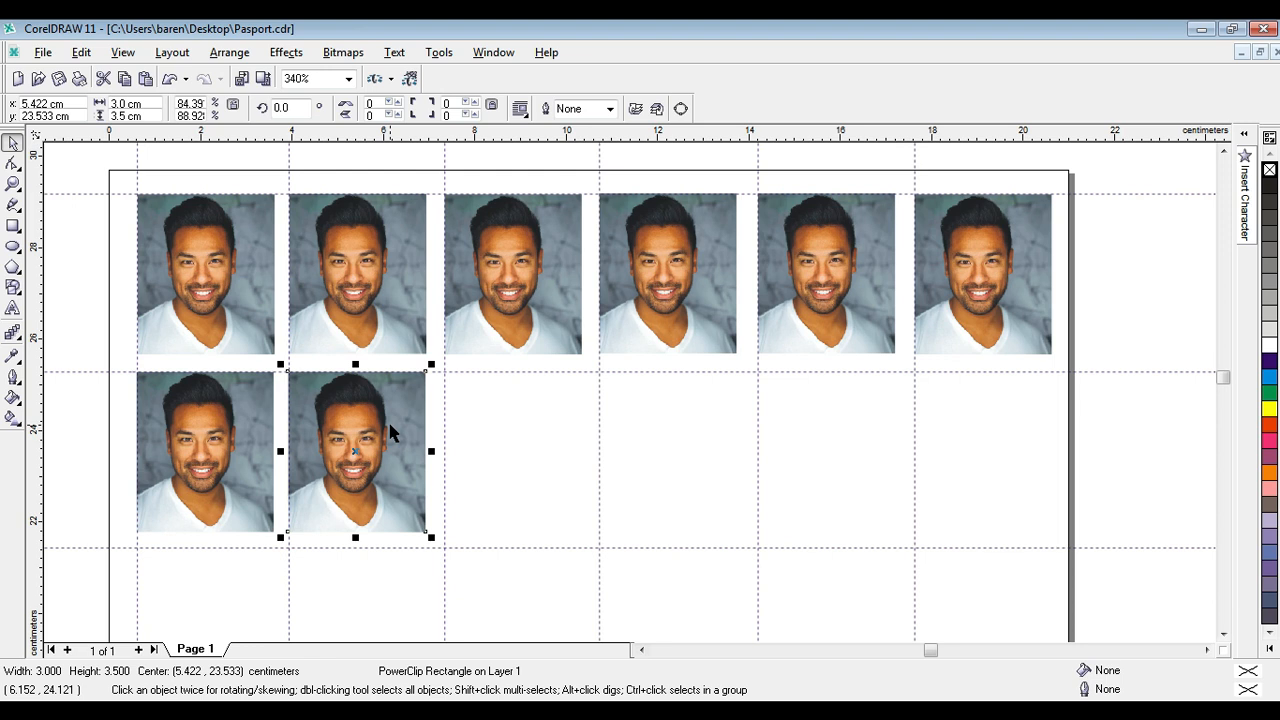
key("ctrl+r")
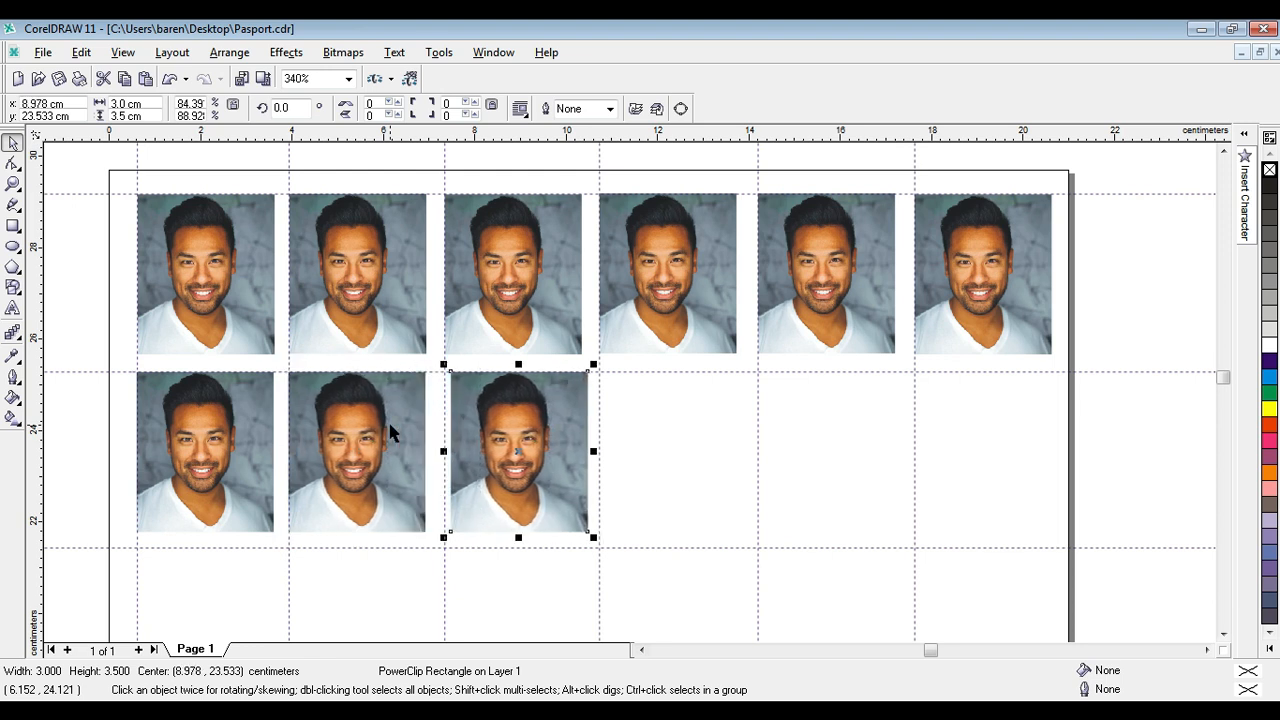
key("Left")
key("Delete")
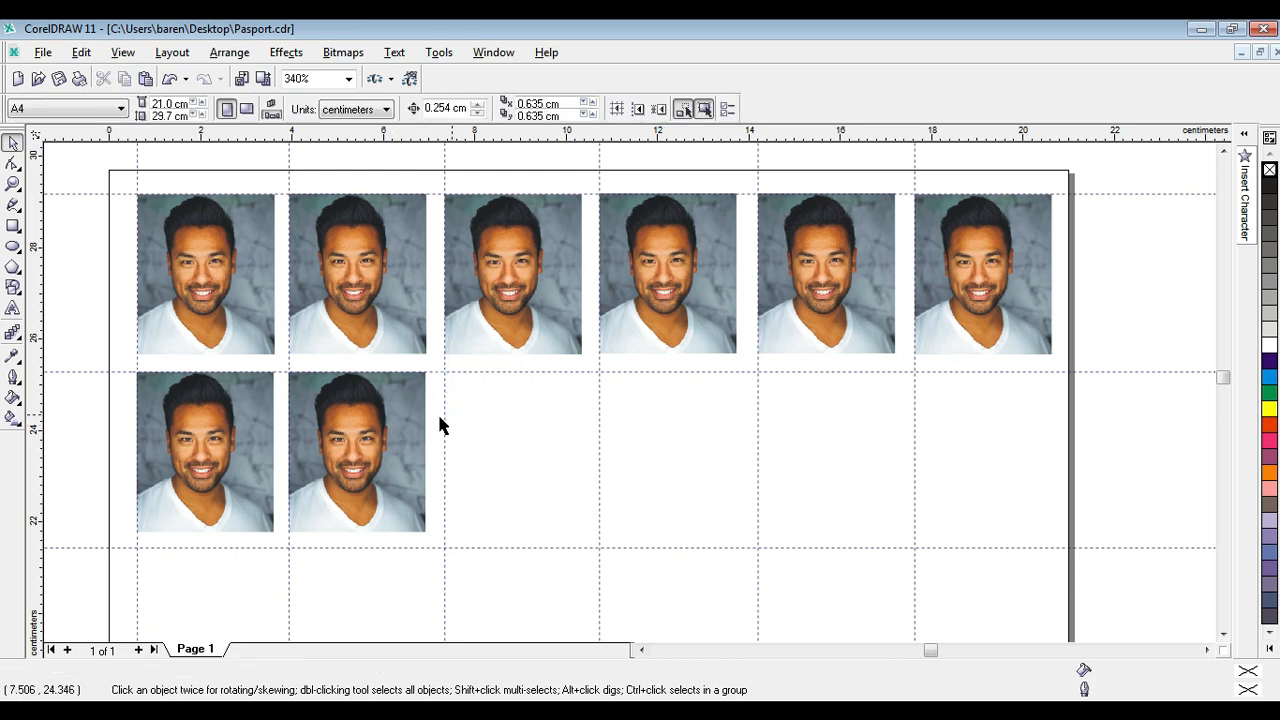
left_click(384, 430)
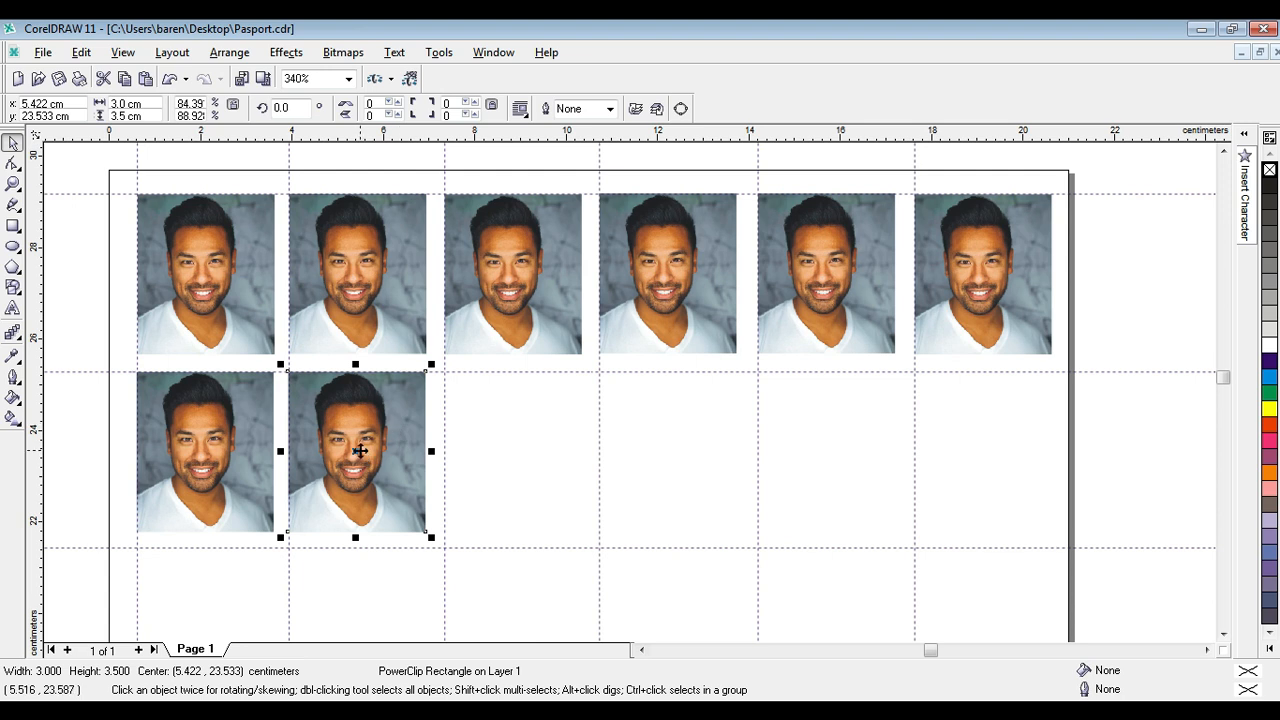
left_click_drag(360, 453, 515, 451)
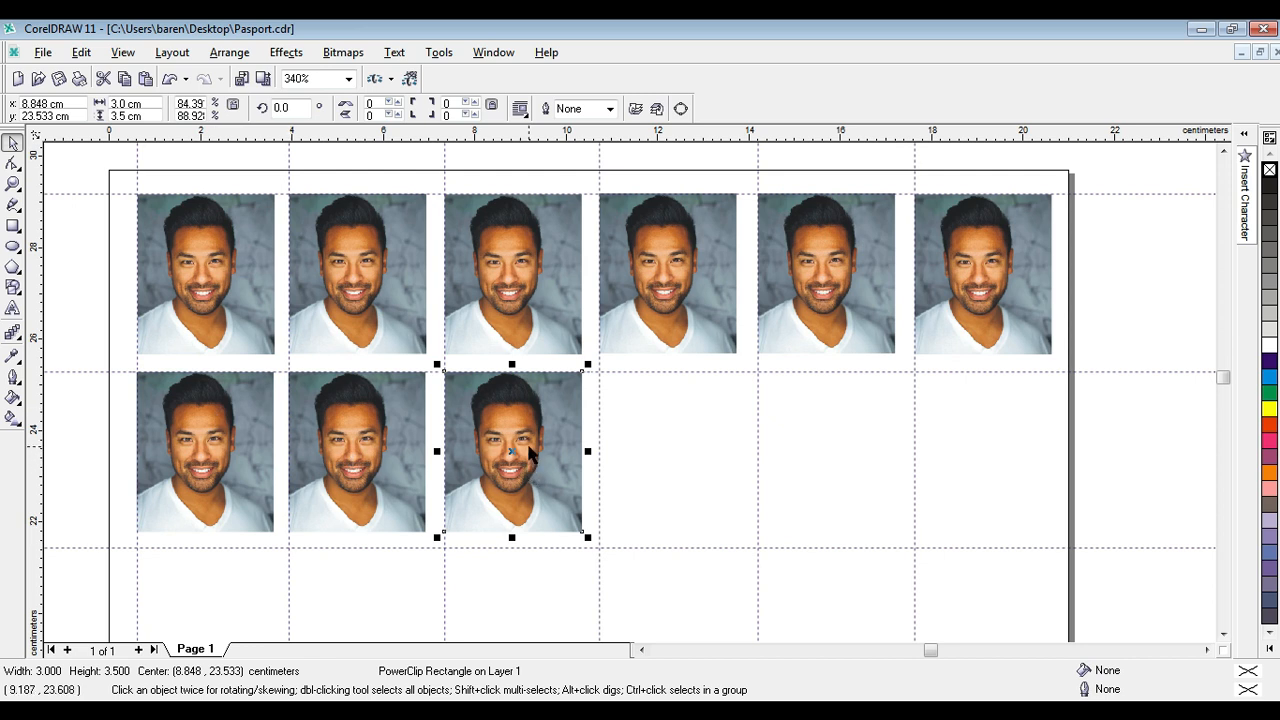
key("Delete")
left_click(394, 446)
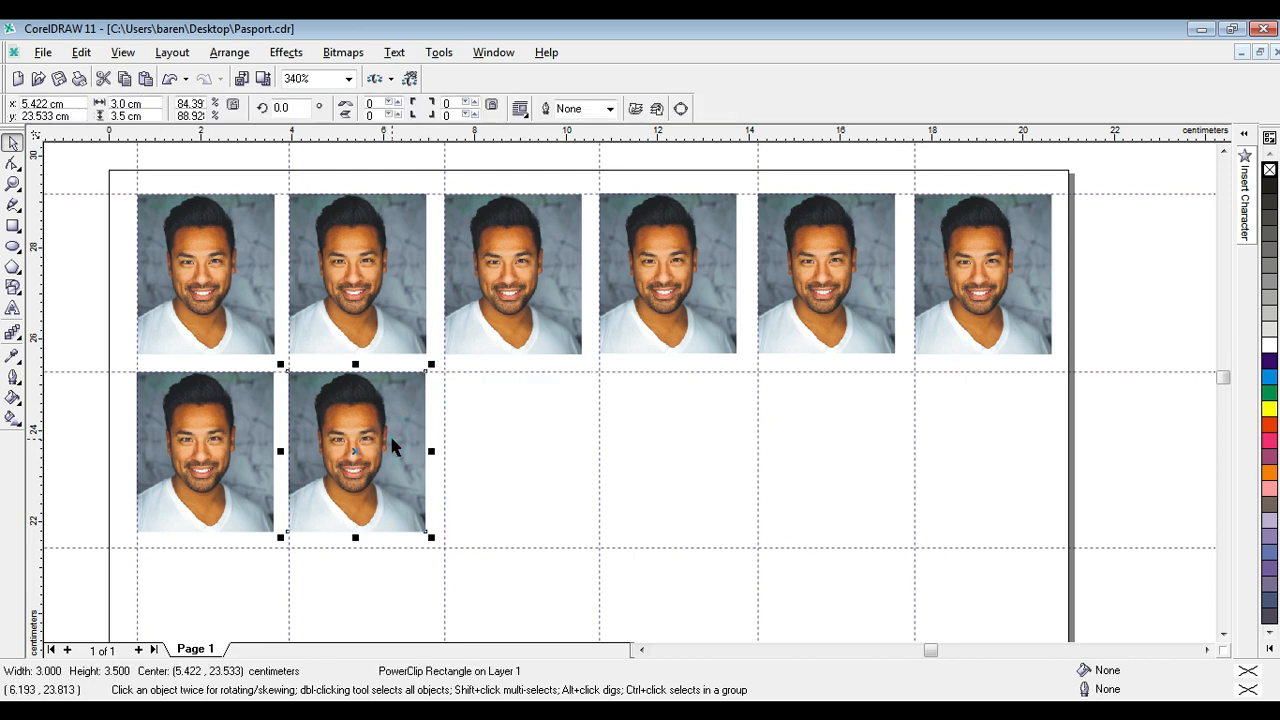
key("Delete")
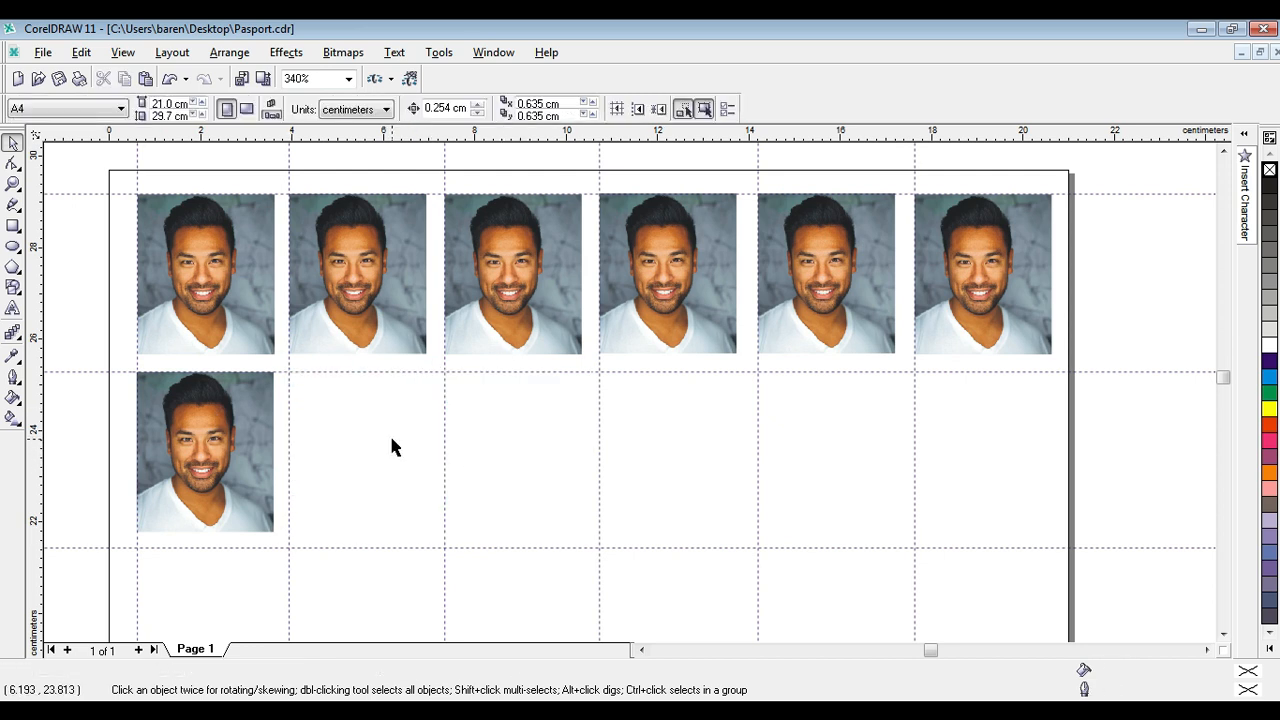
Shift the second-row photo into line with the first column's guideline, centred at about x 2.12, y 23.53 cm.
left_click(213, 436)
mouse_move(230, 426)
left_mouse_down()
mouse_move(284, 452)
mouse_move(395, 457)
mouse_move(230, 424)
left_mouse_up()
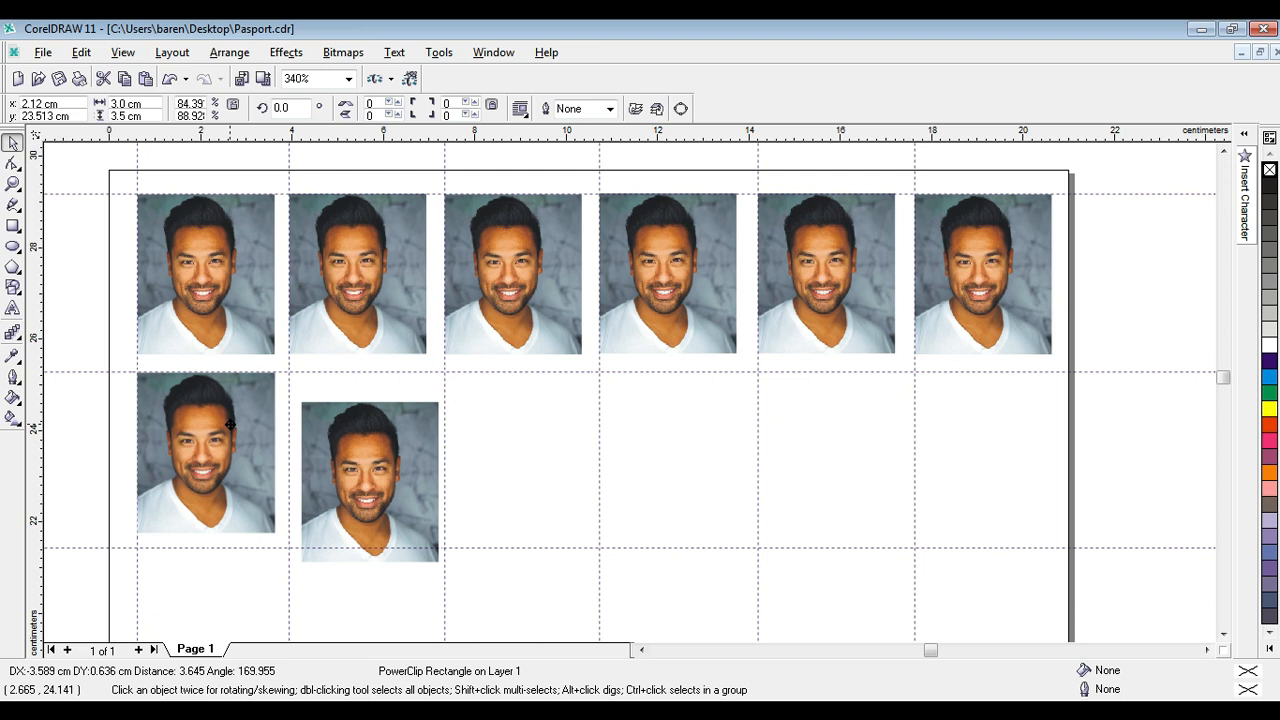
left_click_drag(230, 425, 230, 424)
Import photo2 from the Desktop and draw it about 5.25 × 3.5 cm in the second row, beside the existing photo.
right_click(526, 432)
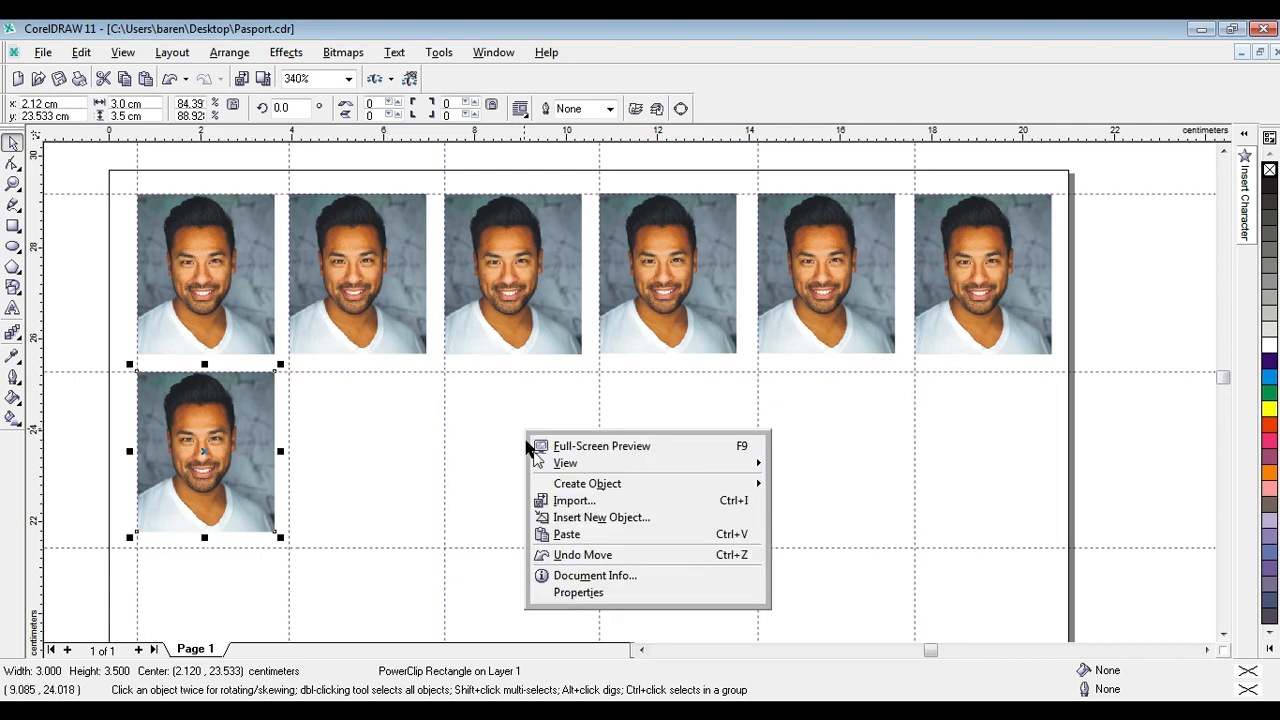
left_click(573, 501)
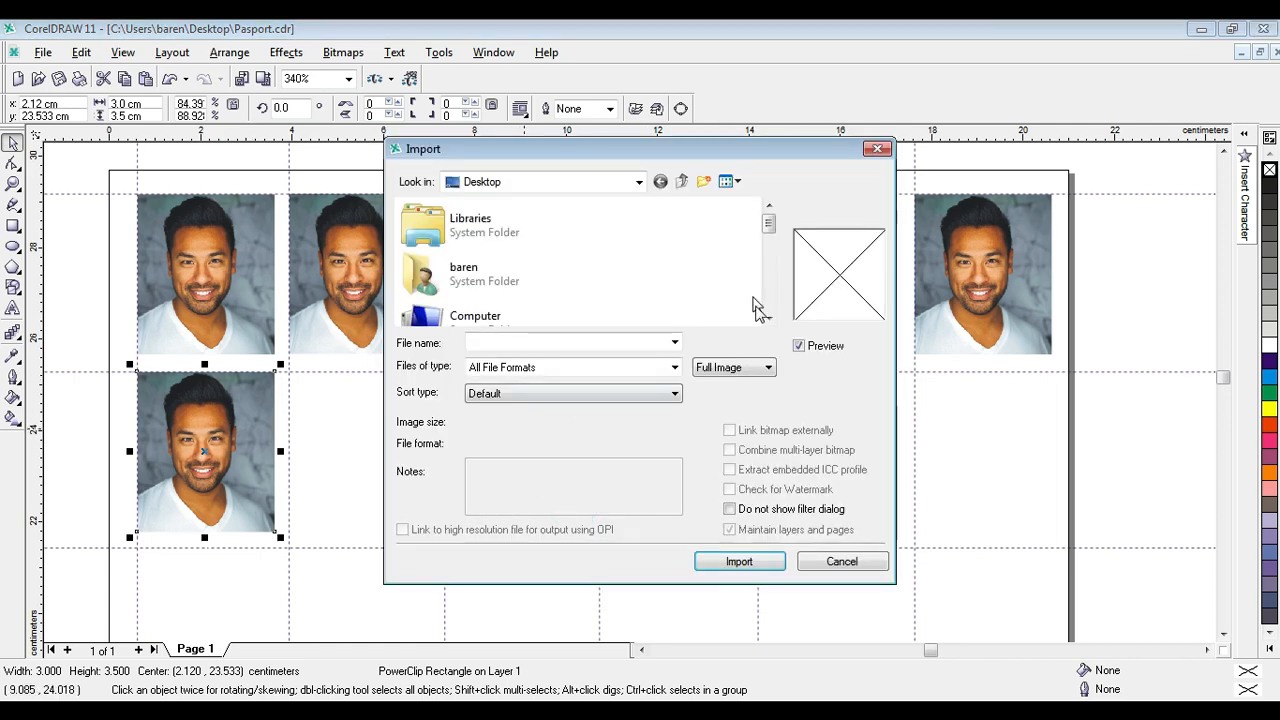
left_click(769, 317)
left_click(769, 317)
left_click(769, 317)
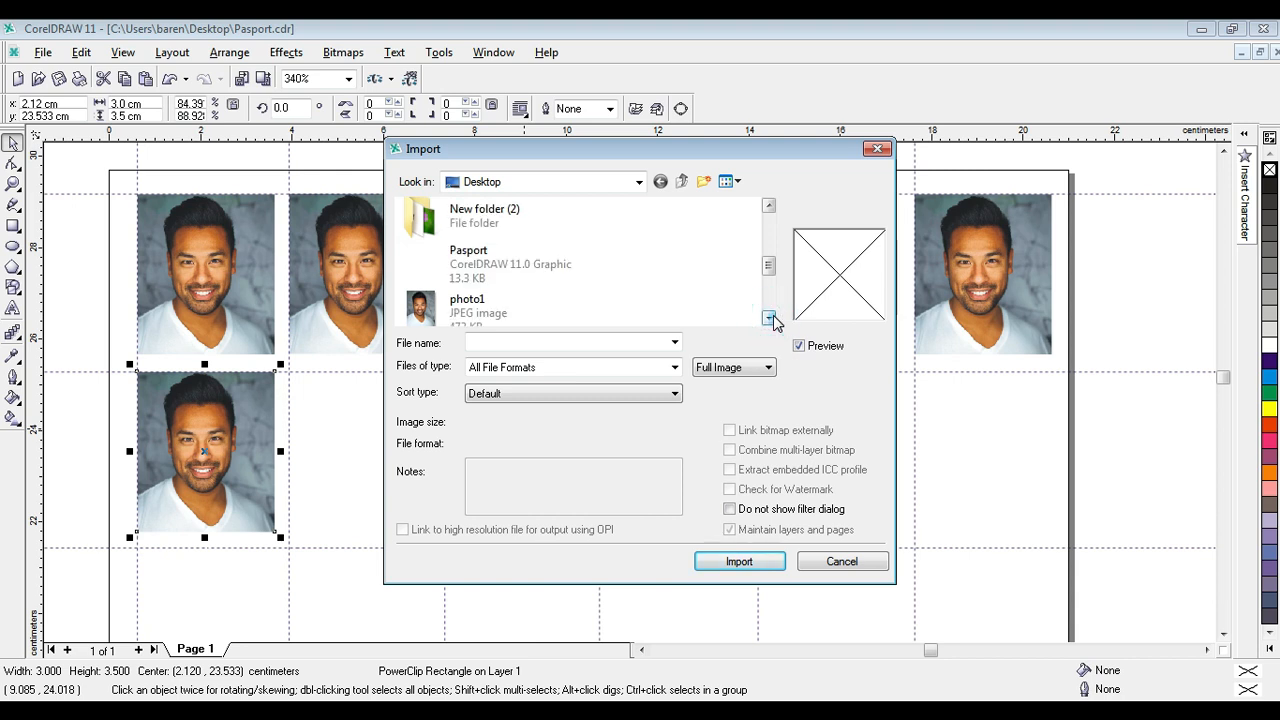
left_click(769, 317)
left_click(769, 317)
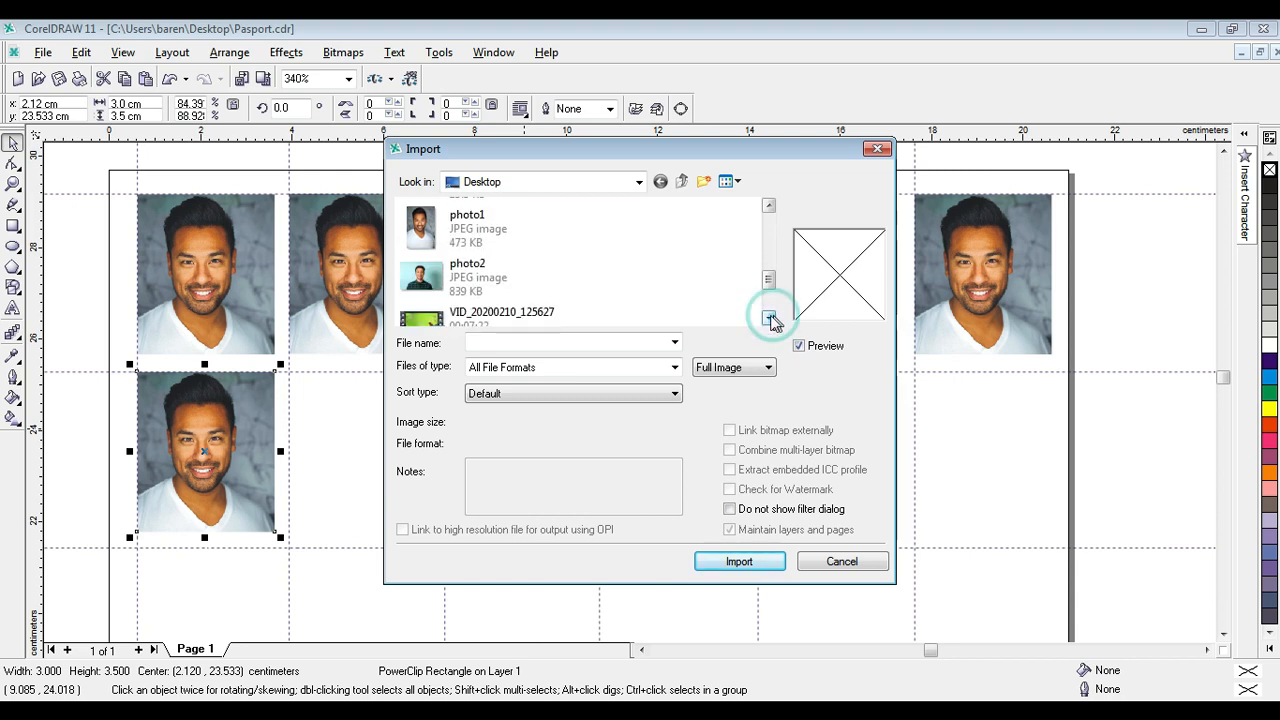
double_click(434, 280)
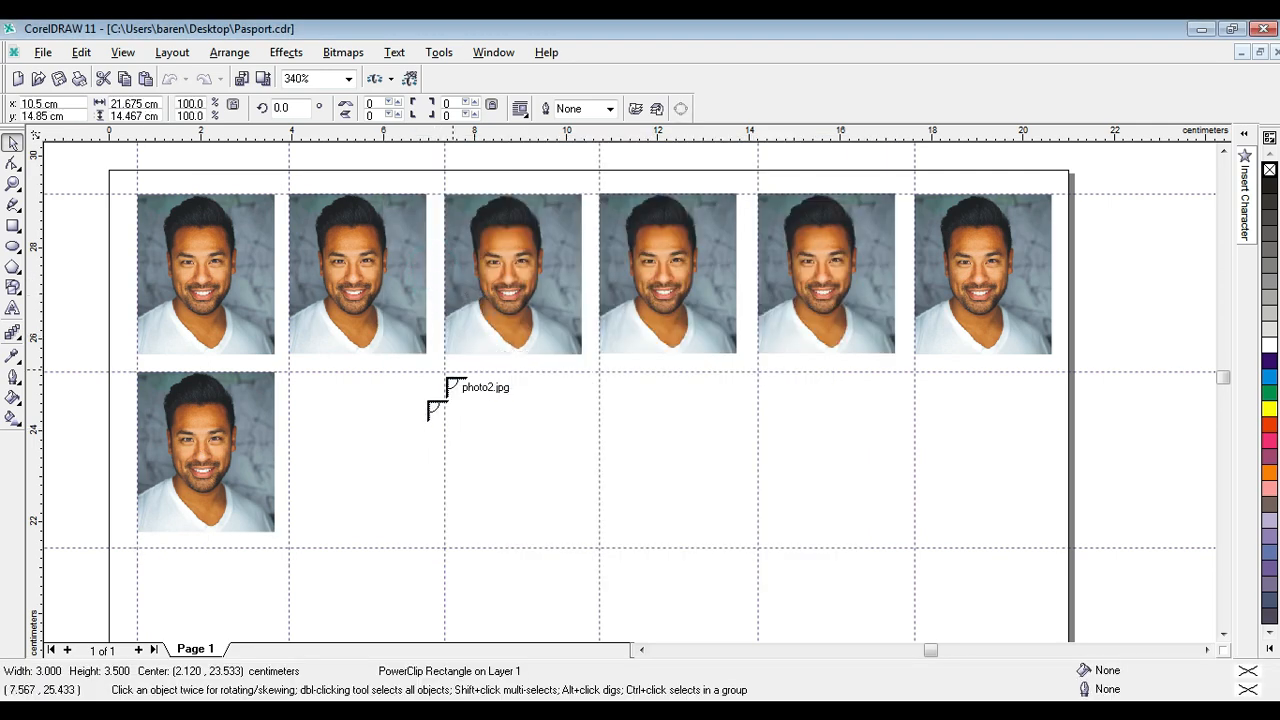
left_click_drag(320, 384, 560, 608)
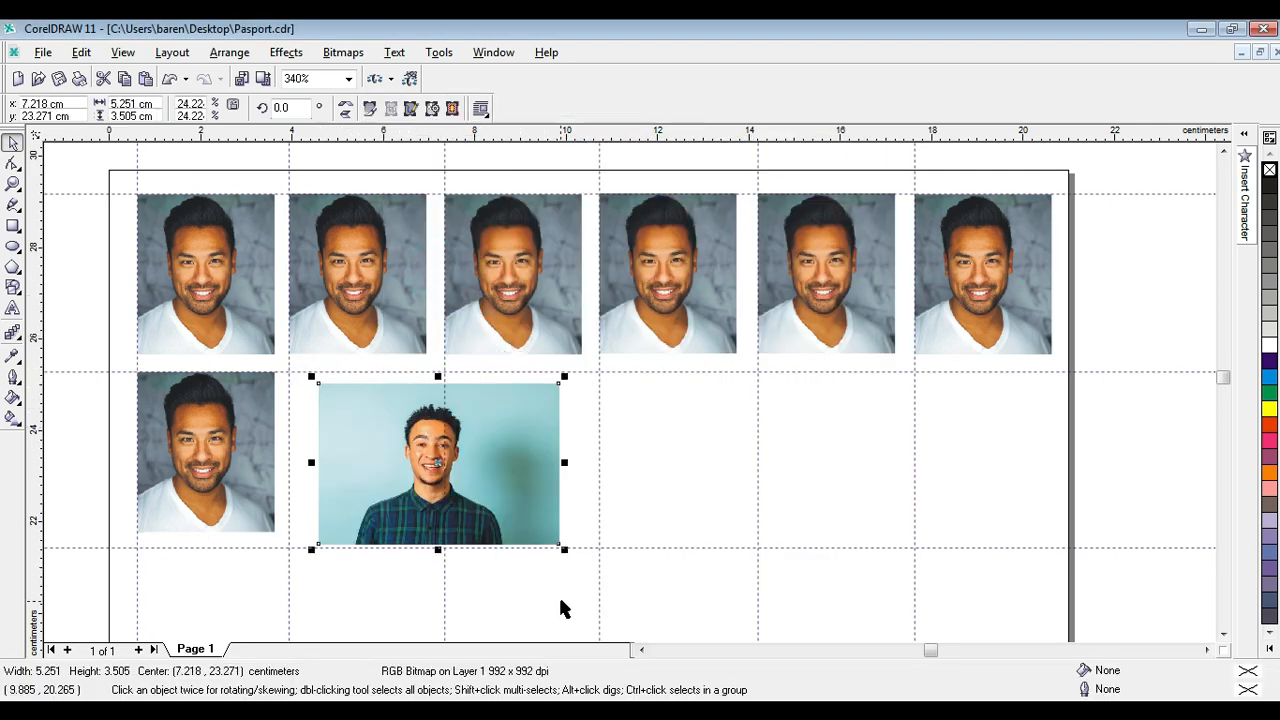
Place photo2 inside the PowerClip frame in the first cell of the second row.
key("alt+c")
key("w")
key("p")
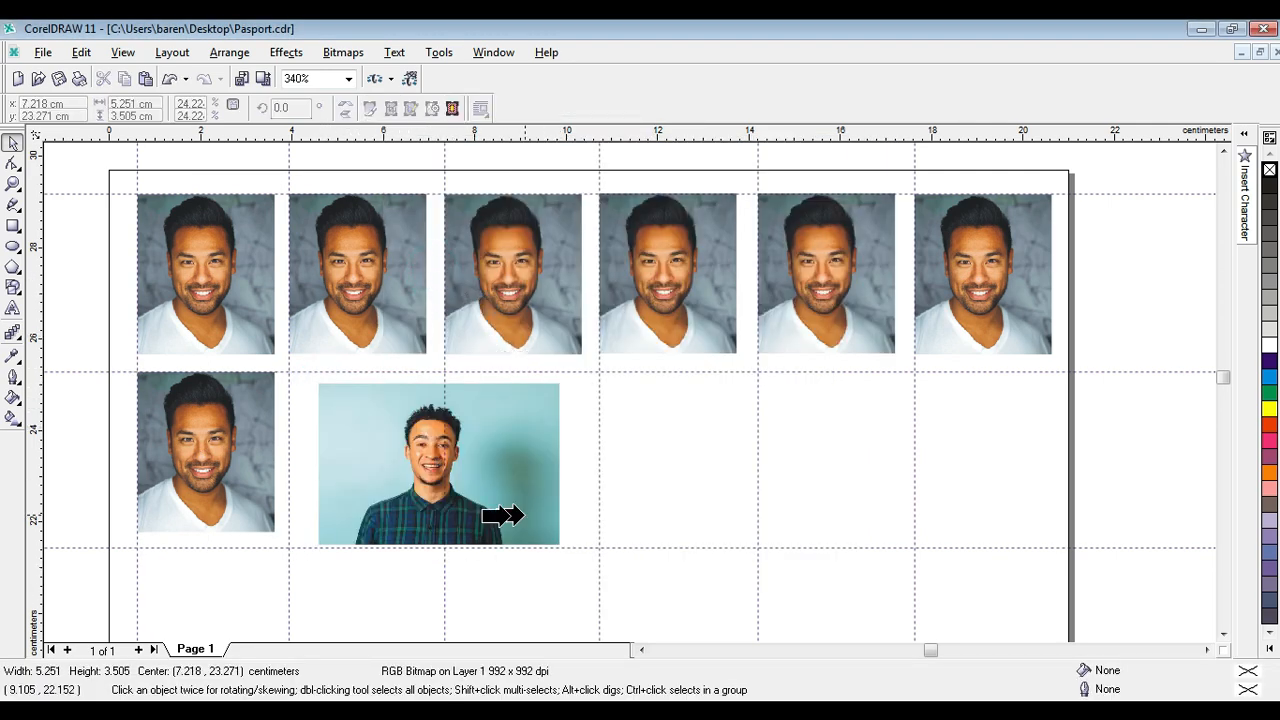
left_click(178, 454)
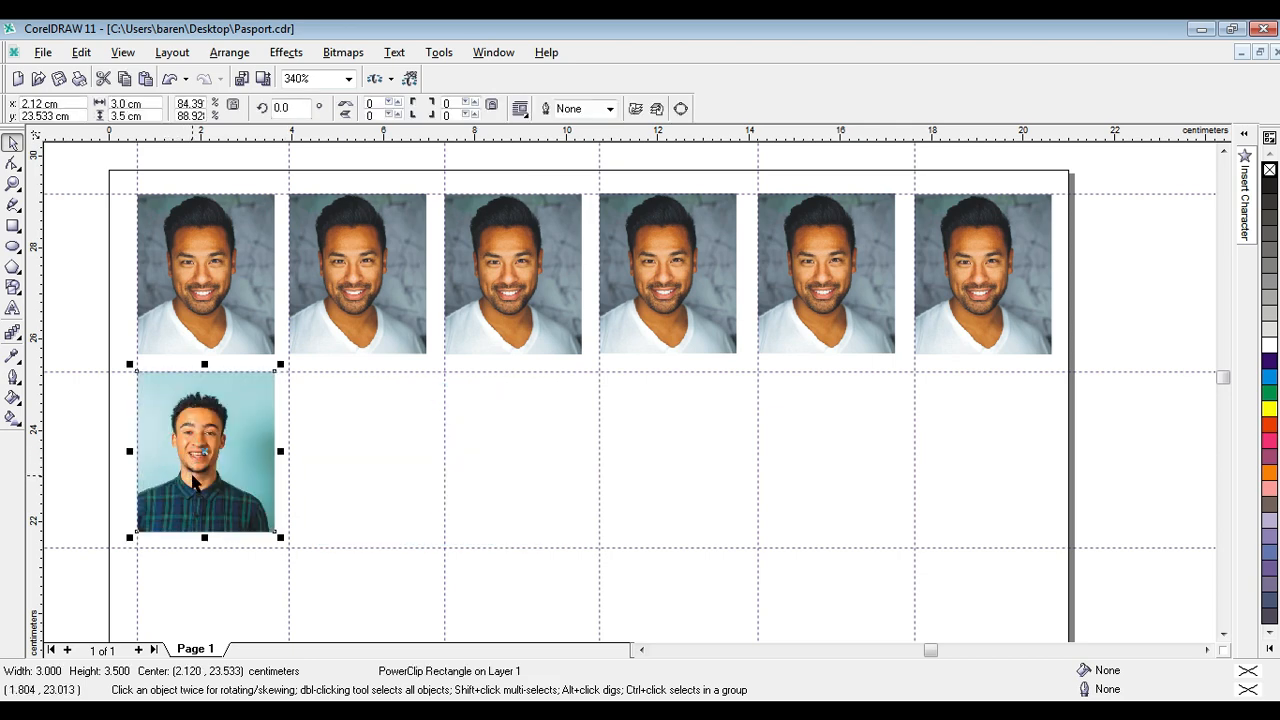
Edit that frame's contents, enlarge photo2 to about 5.85 × 3.9 cm, centre the man within the frame, and finish editing.
left_click(196, 483, "ctrl")
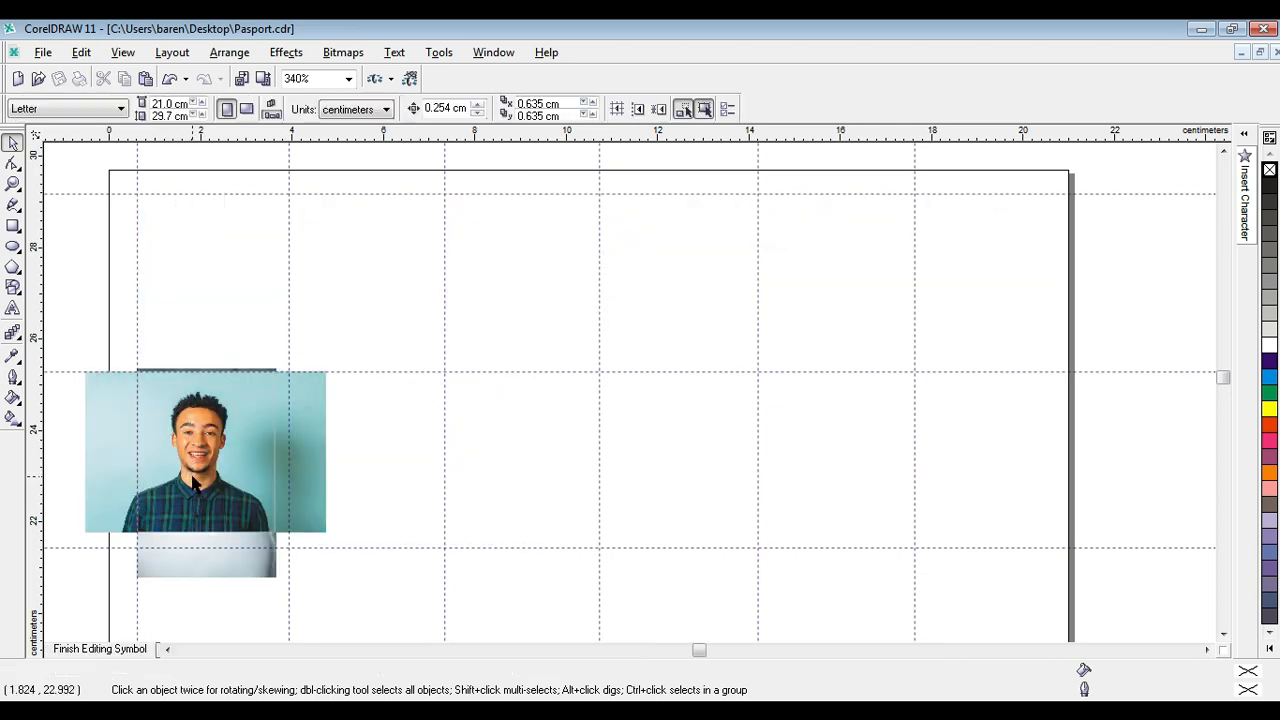
left_click(298, 440)
mouse_move(306, 429)
left_mouse_down()
mouse_move(366, 445)
mouse_move(417, 508)
mouse_move(307, 421)
left_mouse_up()
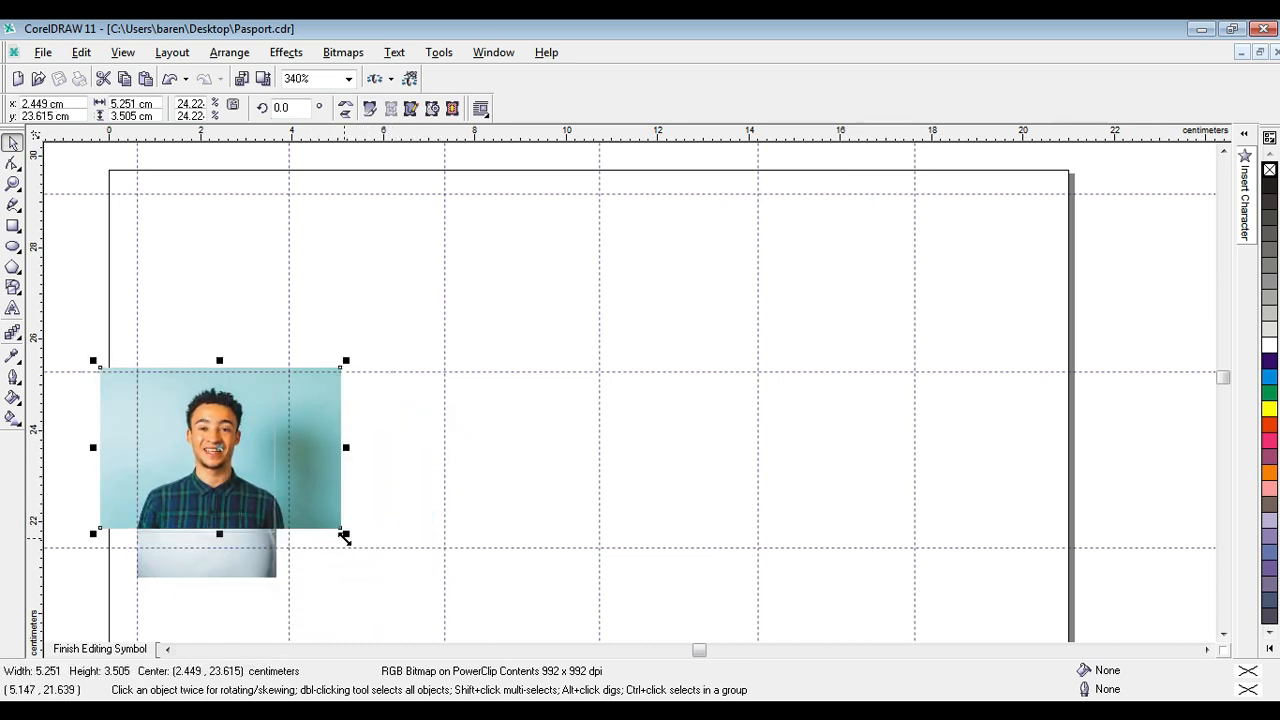
left_click_drag(346, 534, 358, 541)
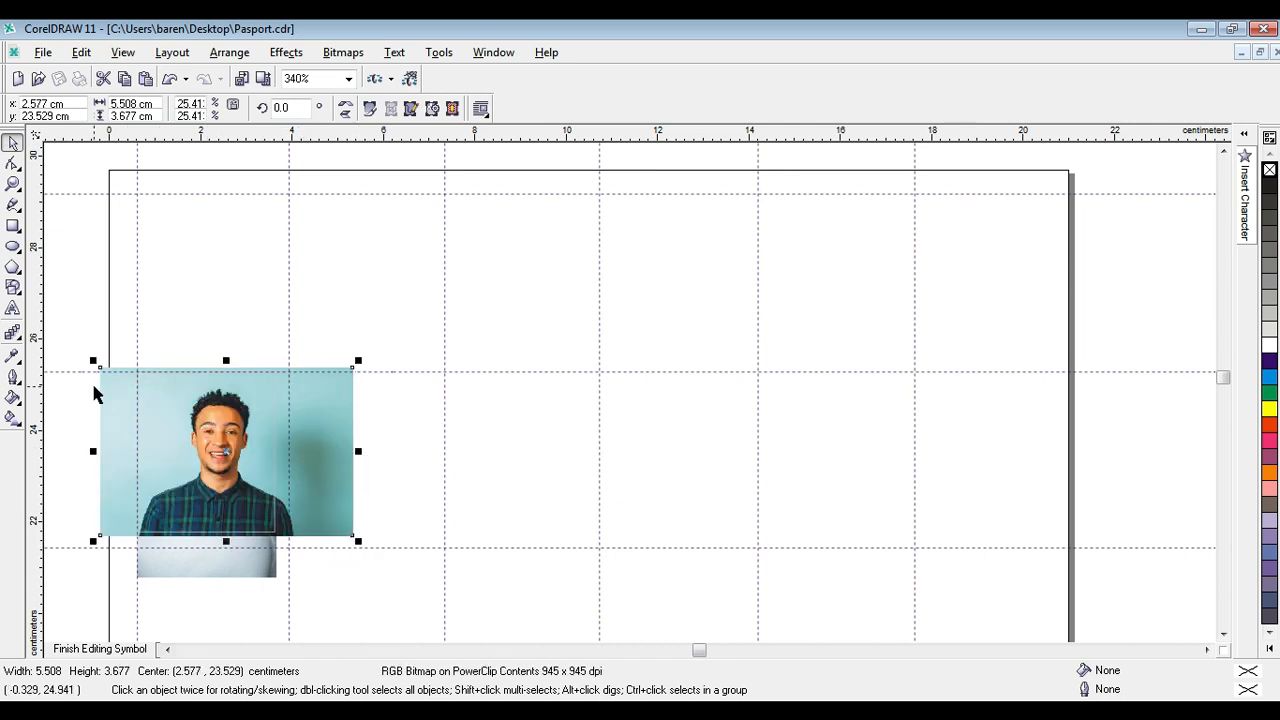
left_click_drag(93, 360, 78, 349)
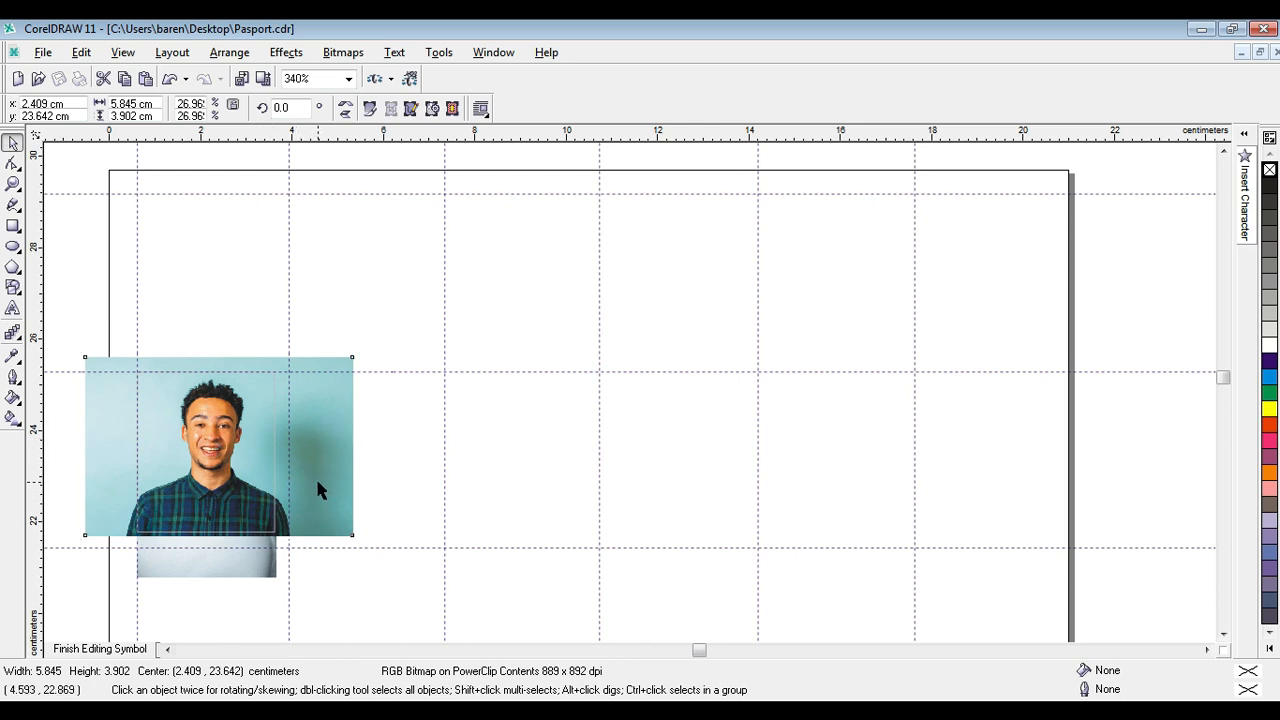
left_click_drag(320, 480, 316, 484)
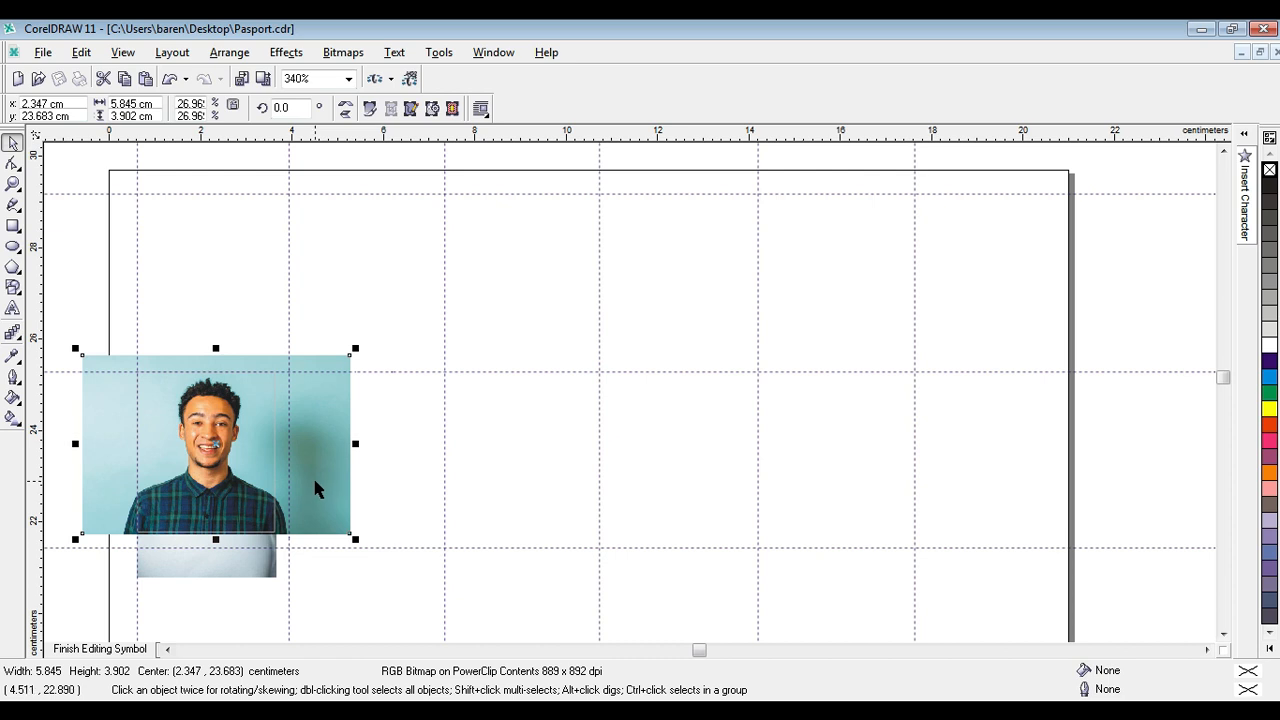
key("alt+c")
key("w")
key("f")
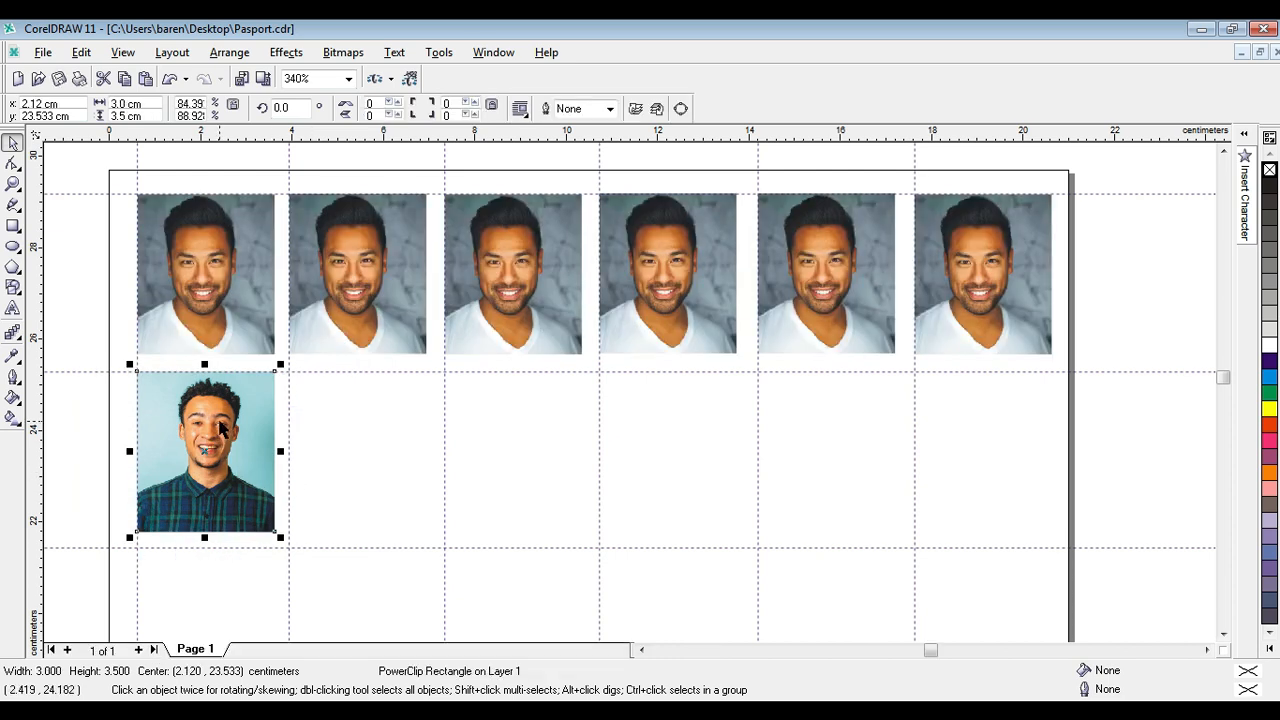
Duplicate the framed photo2 across the second row so that all six columns are filled.
left_click_drag(219, 420, 372, 421)
left_click(237, 430, "shift")
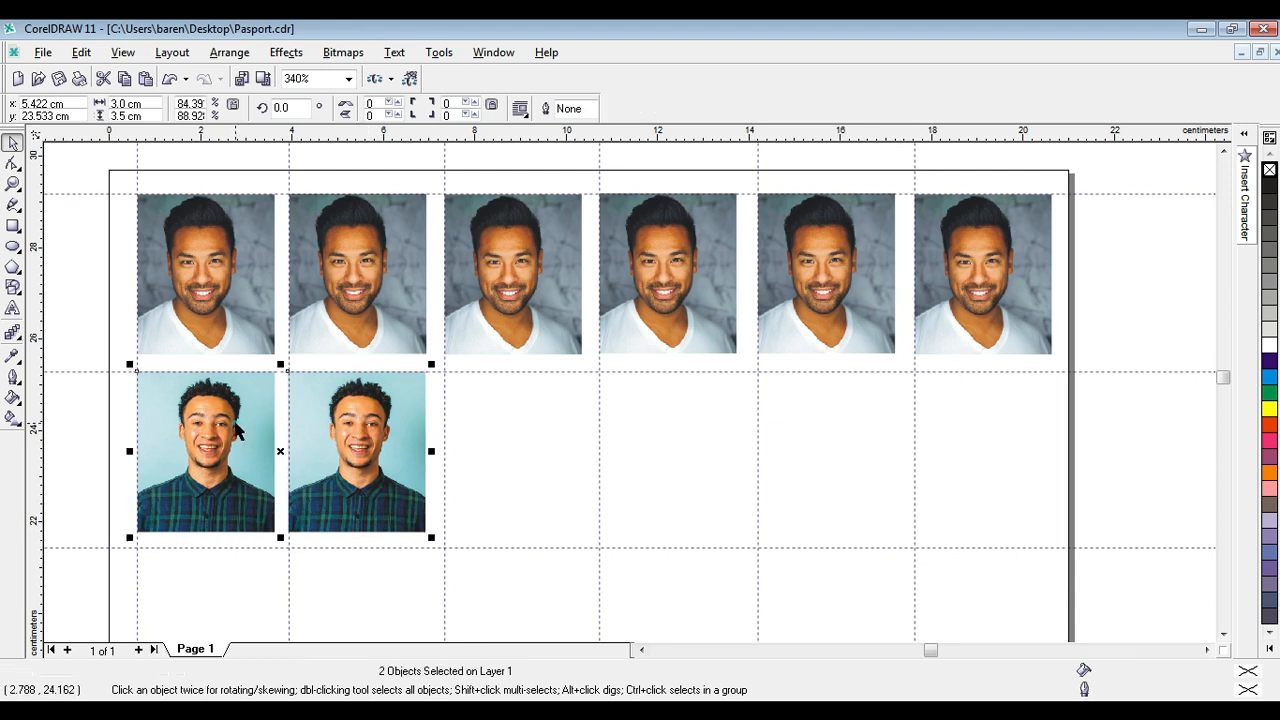
left_click_drag(277, 451, 903, 438)
left_click(1155, 437)
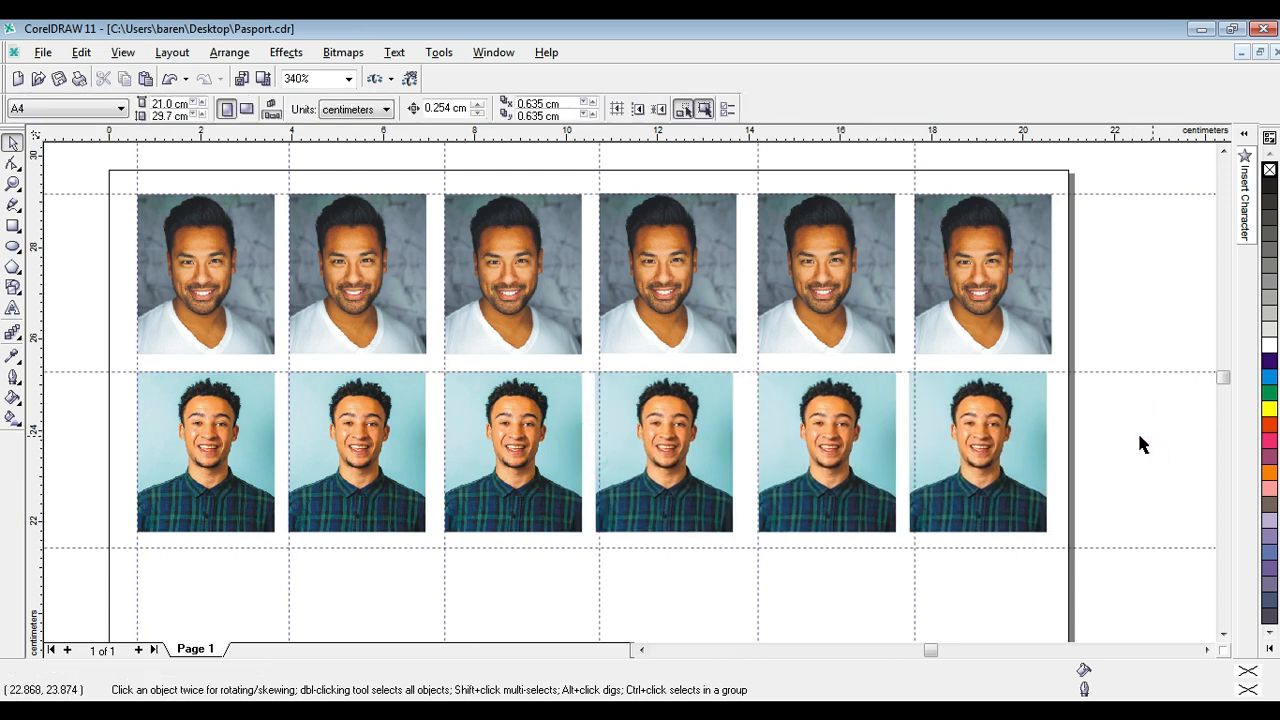
Examine both photo rows up close, including the edges of the first photo in the top row.
left_click(13, 183)
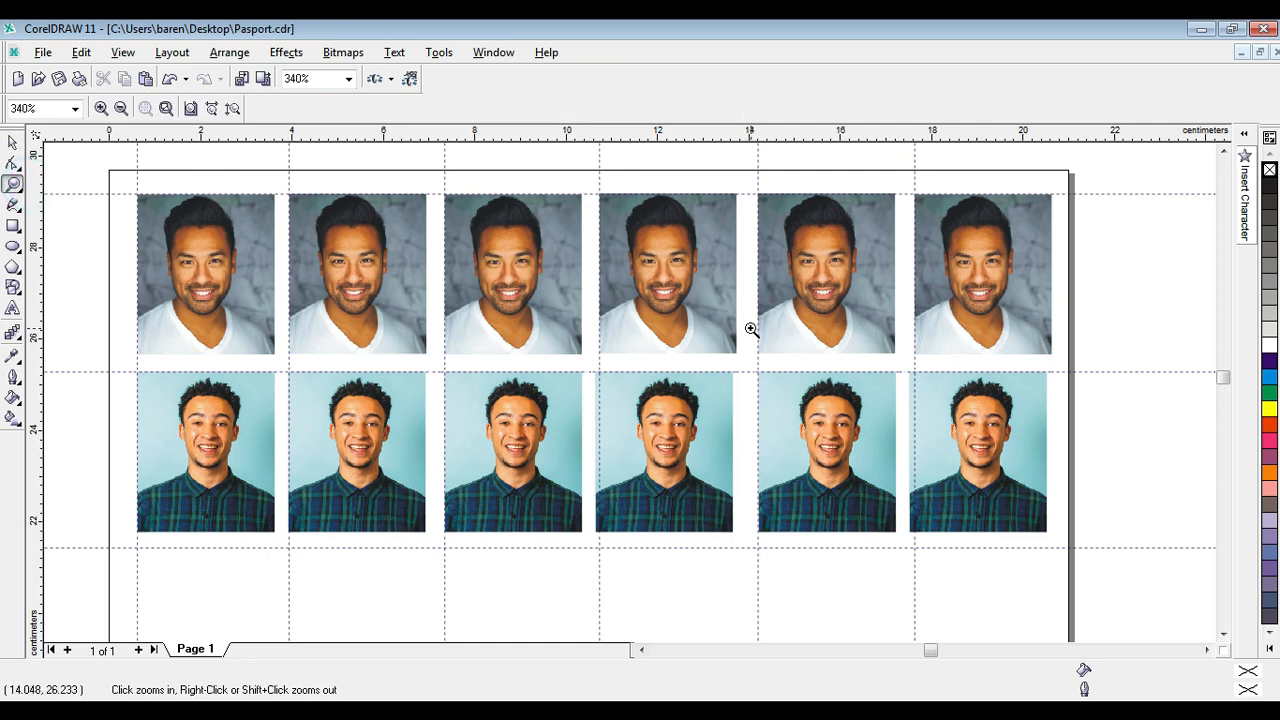
right_click(748, 330)
left_click_drag(463, 189, 792, 334)
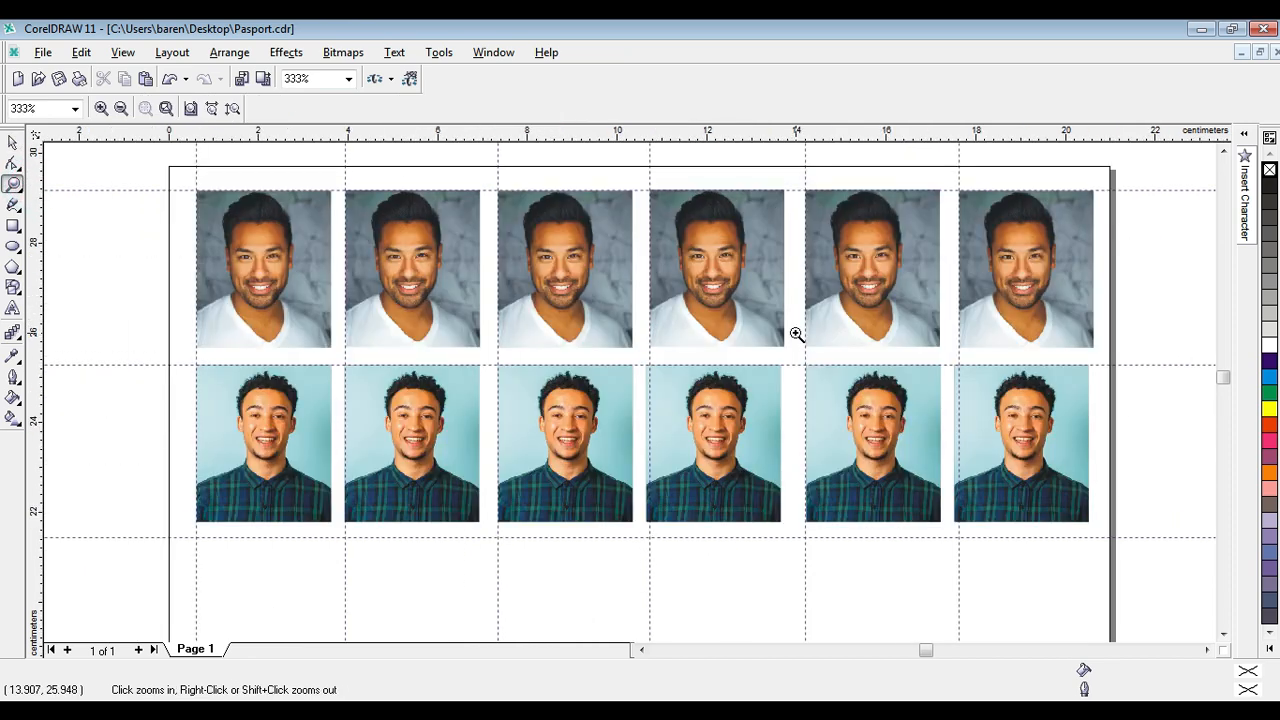
left_click(12, 142)
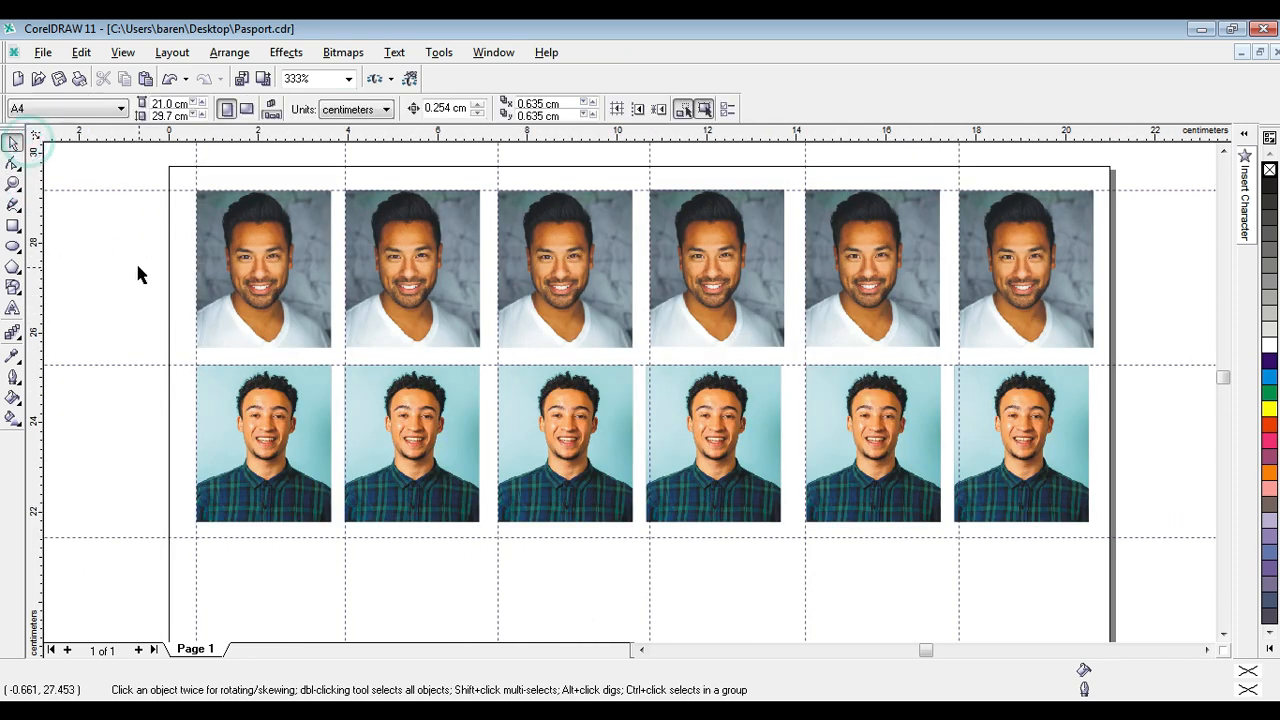
left_click(136, 267)
left_click(290, 305)
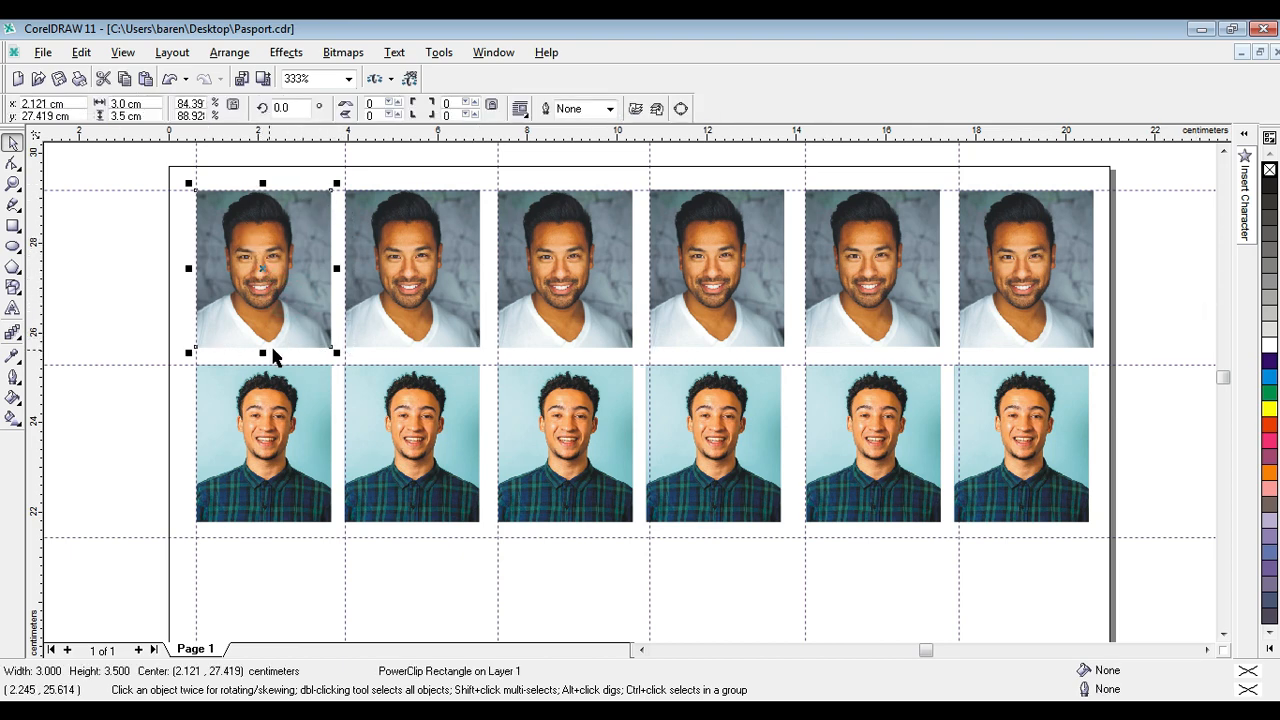
left_click(97, 268)
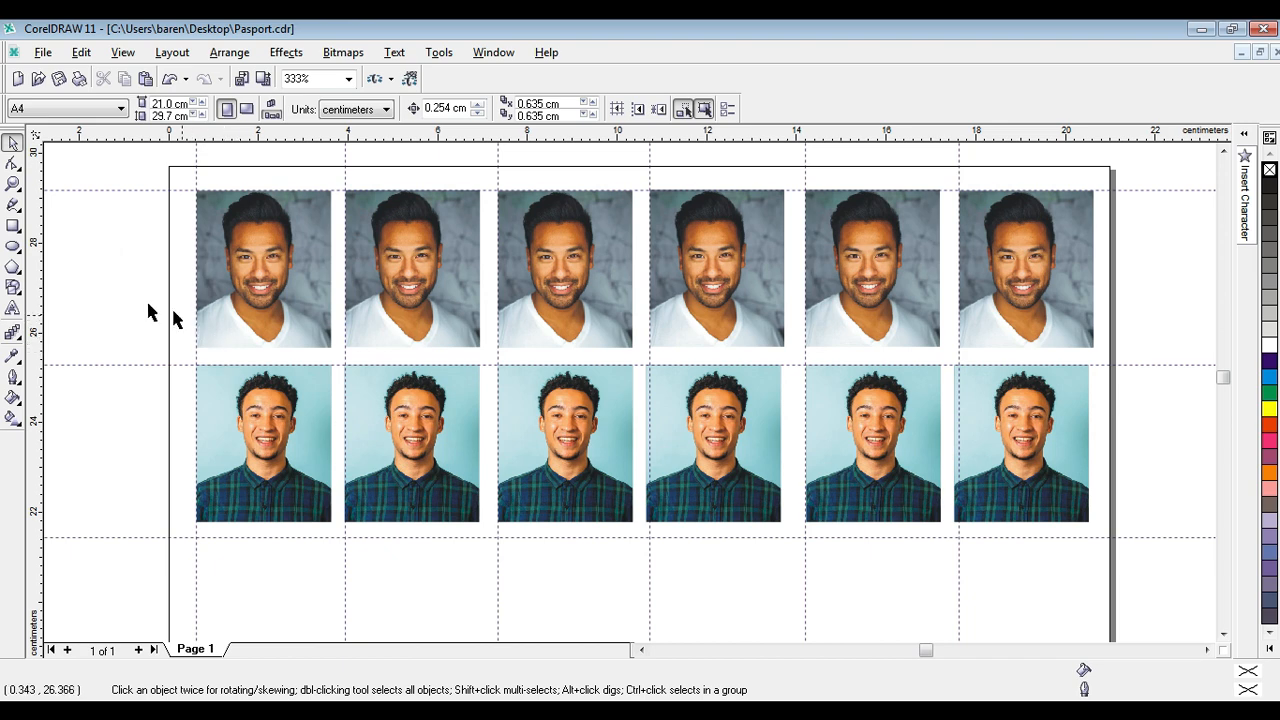
left_click(130, 292)
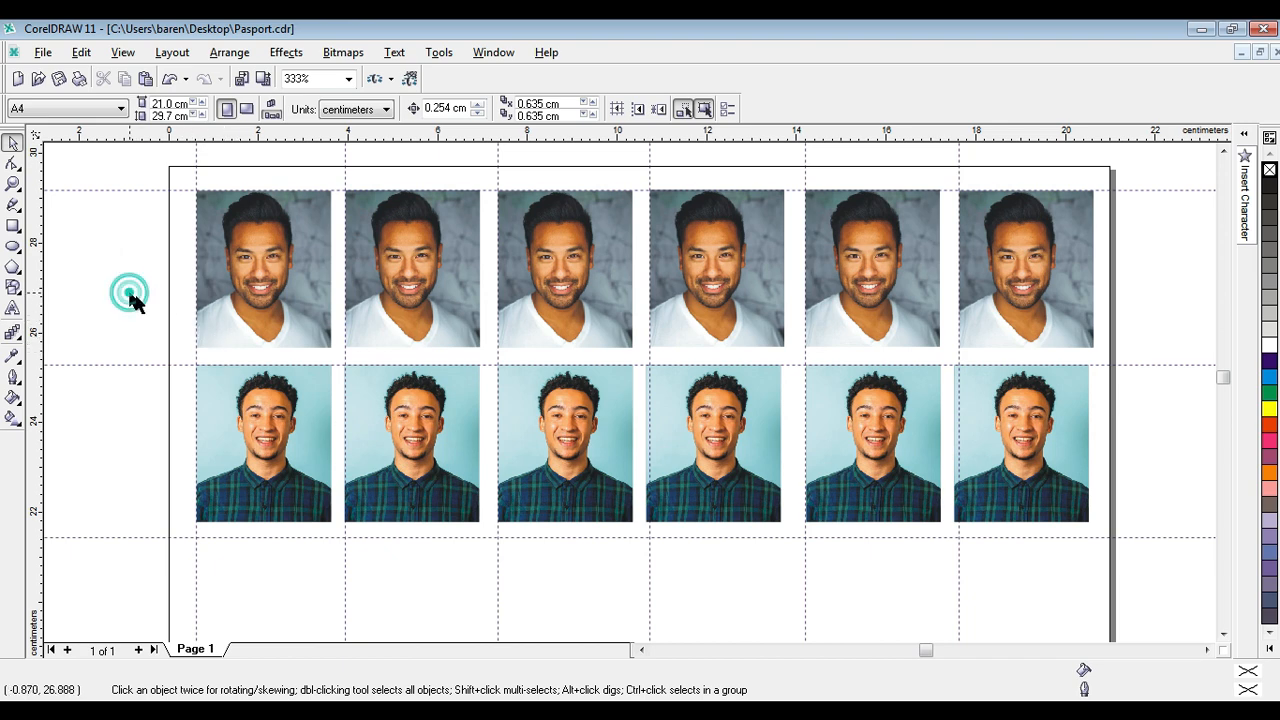
left_click(279, 280)
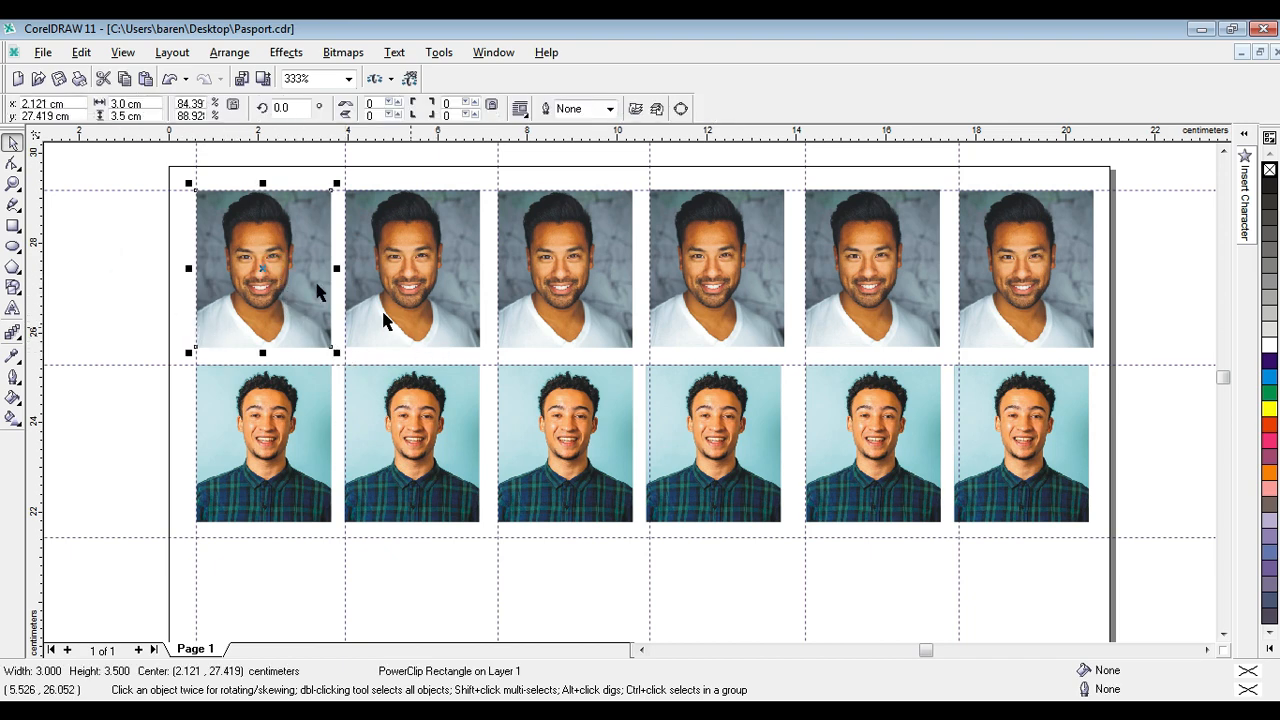
Give all twelve photos in both rows a black outline and clear the selection.
left_click_drag(146, 168, 1141, 549)
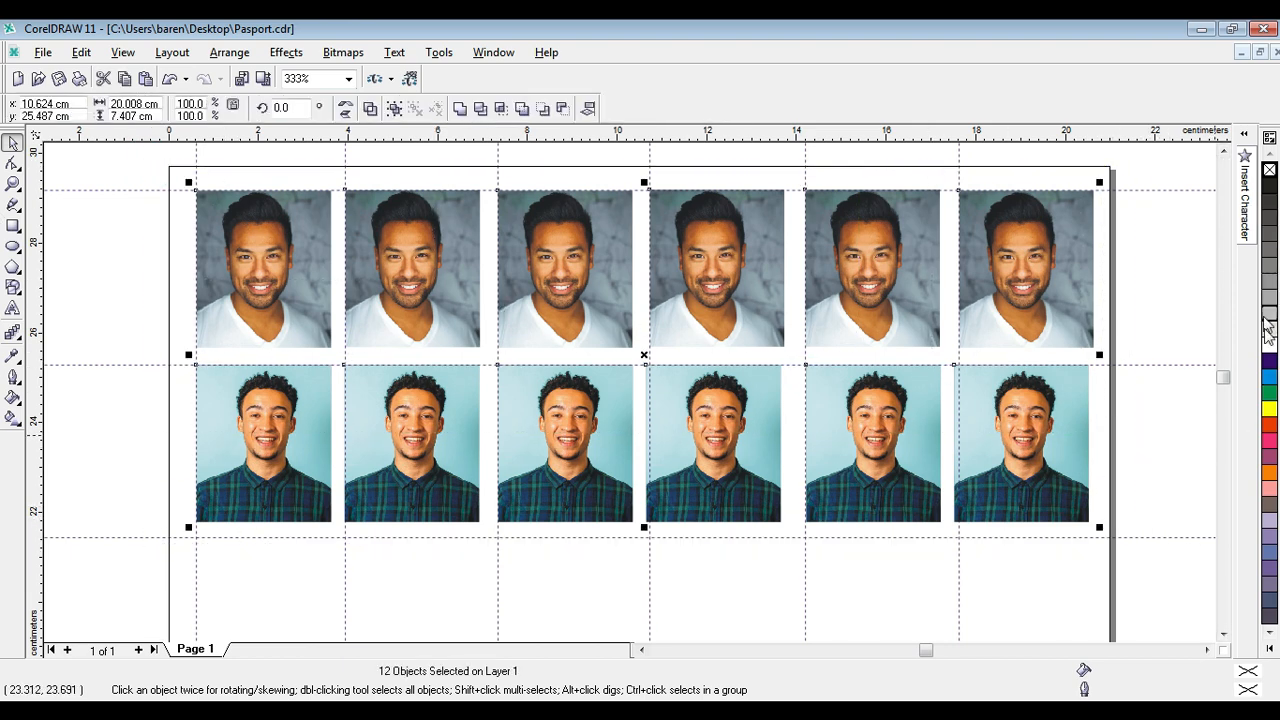
right_click(1271, 190)
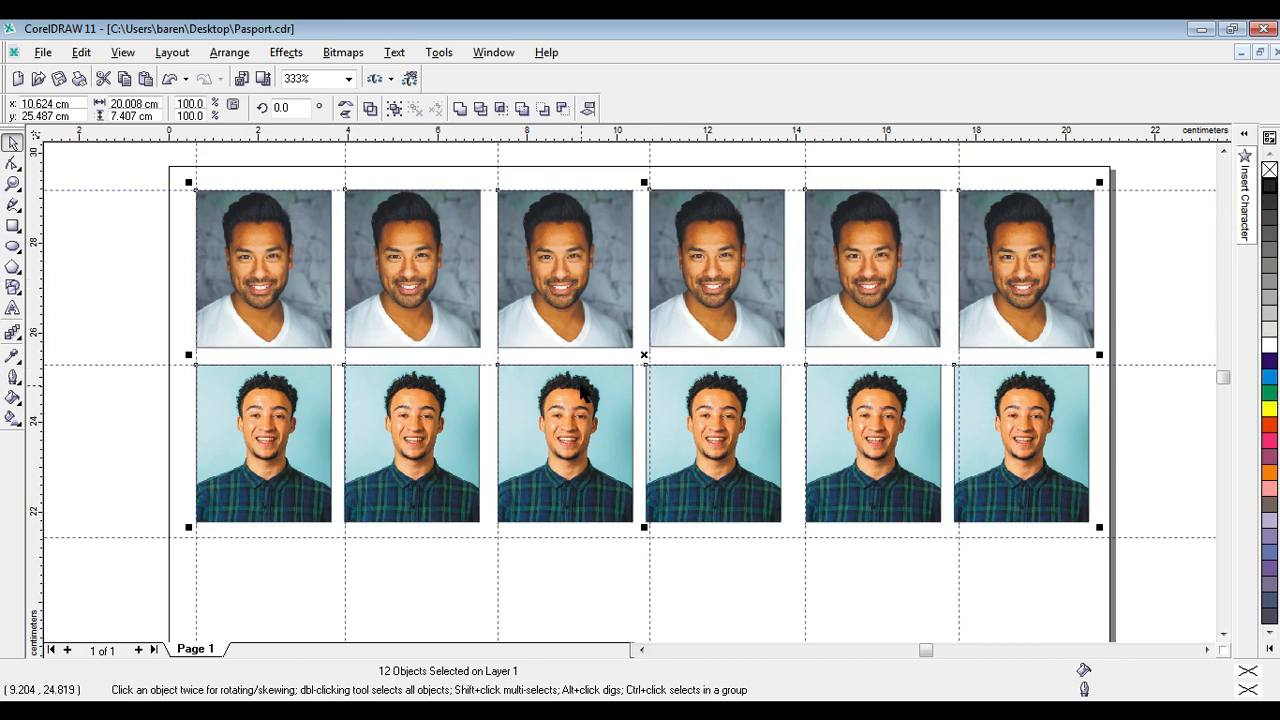
left_click(1165, 428)
Align the sixth and fourth second-row photos with their column guidelines, centring the fourth at about x 12.25, y 23.53 cm.
left_click(1010, 408)
left_click_drag(1010, 408, 1010, 416)
left_click(740, 430)
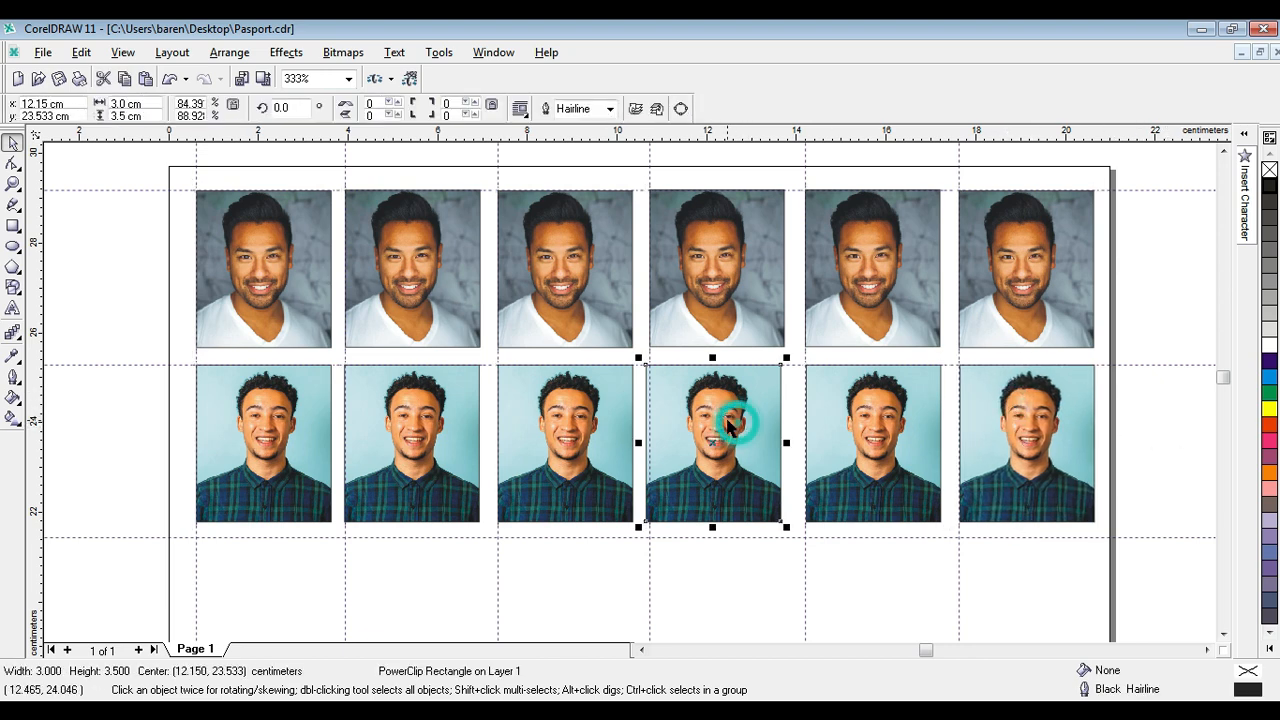
left_click_drag(730, 424, 733, 422)
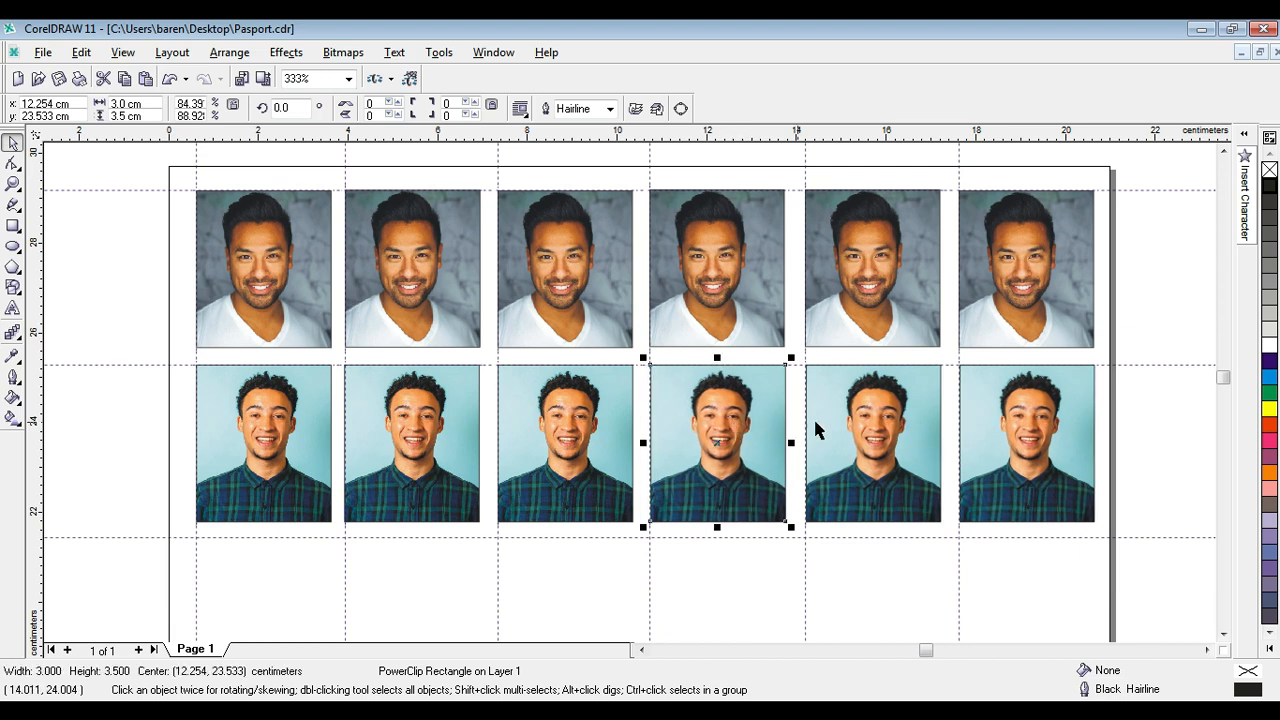
left_click(1151, 444)
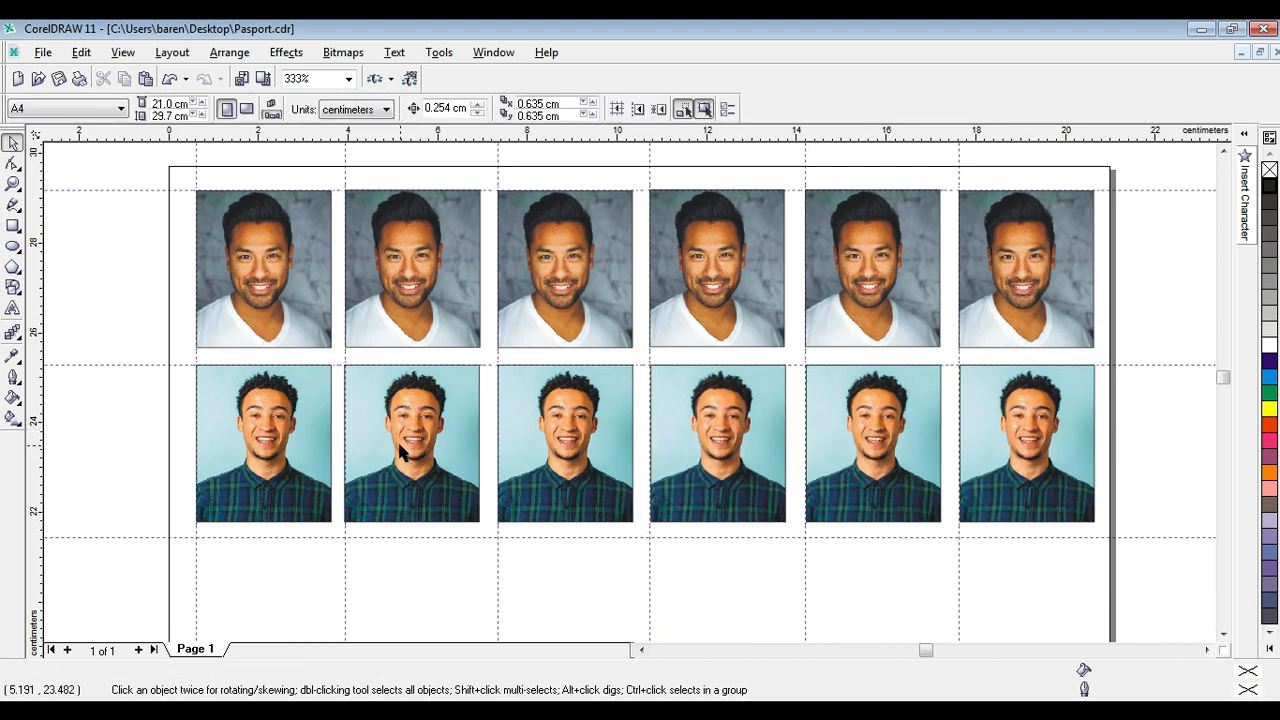
Try a red outline on all twelve photos and set it back to black.
left_click_drag(1155, 557, 172, 215)
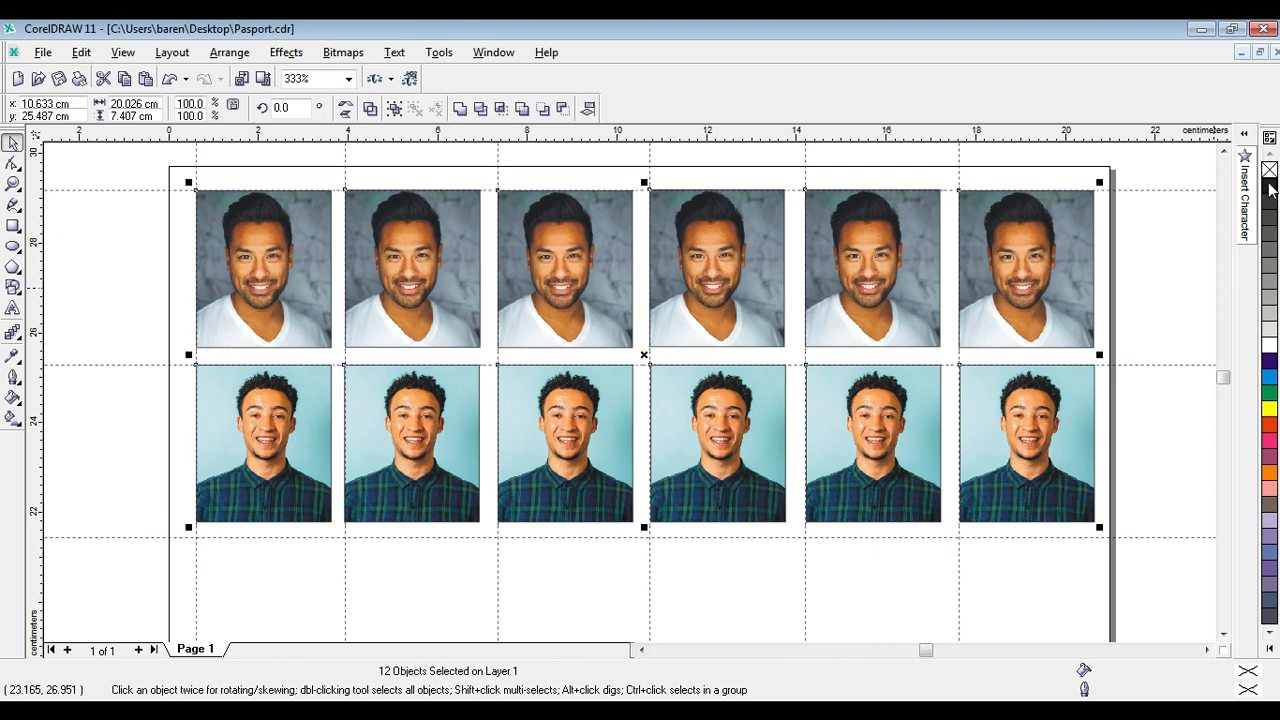
right_click(1268, 428)
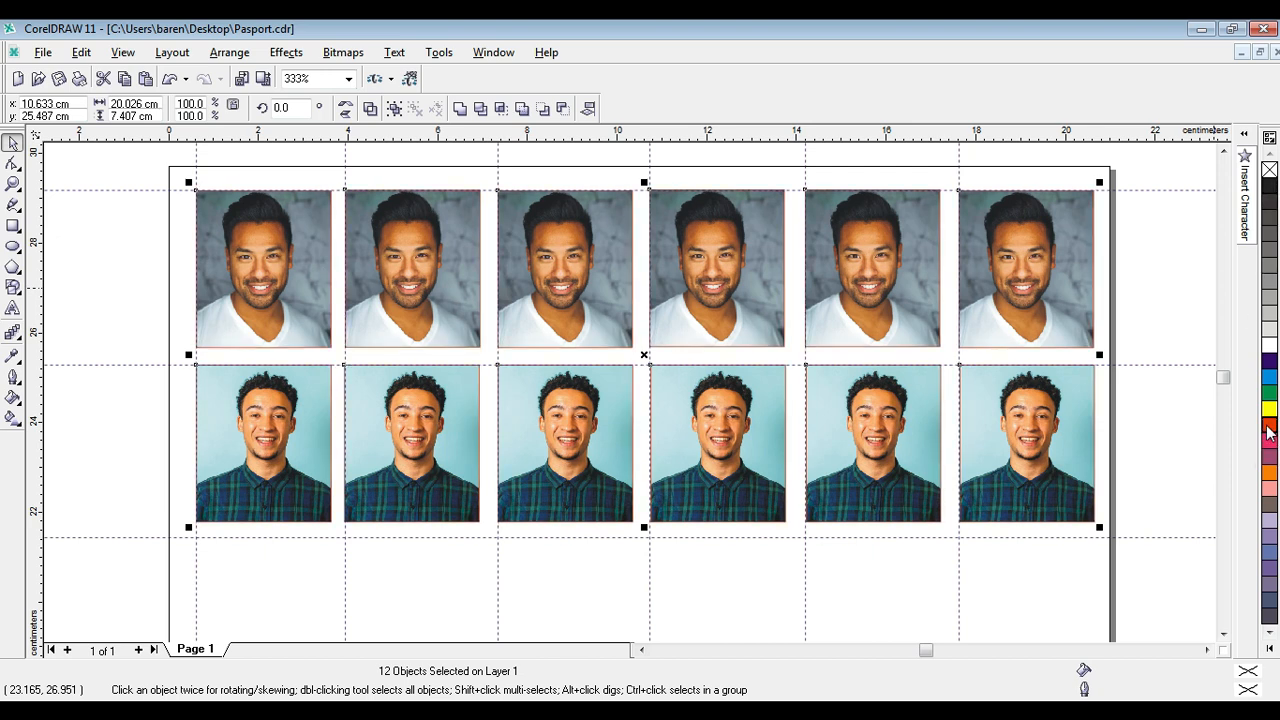
right_click(1269, 187)
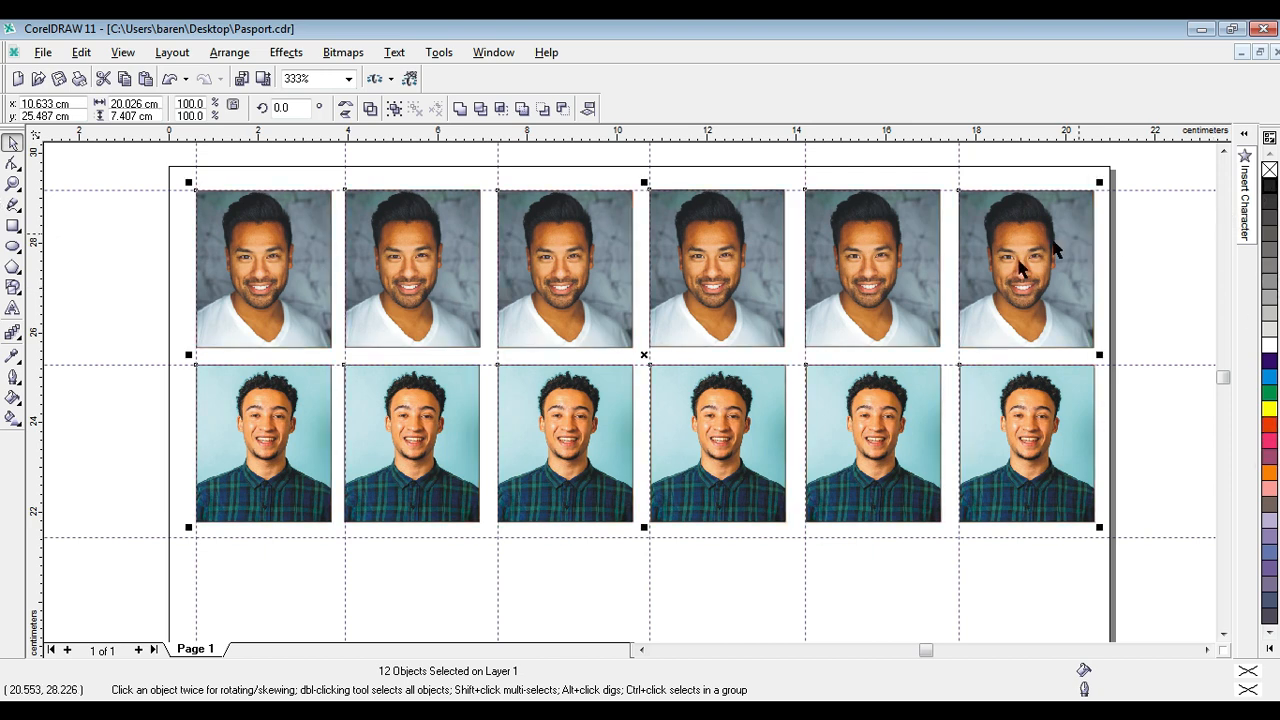
Try 1 point, a thicker weight and 1/2 point as the outline width of all twelve photos.
left_click(15, 379)
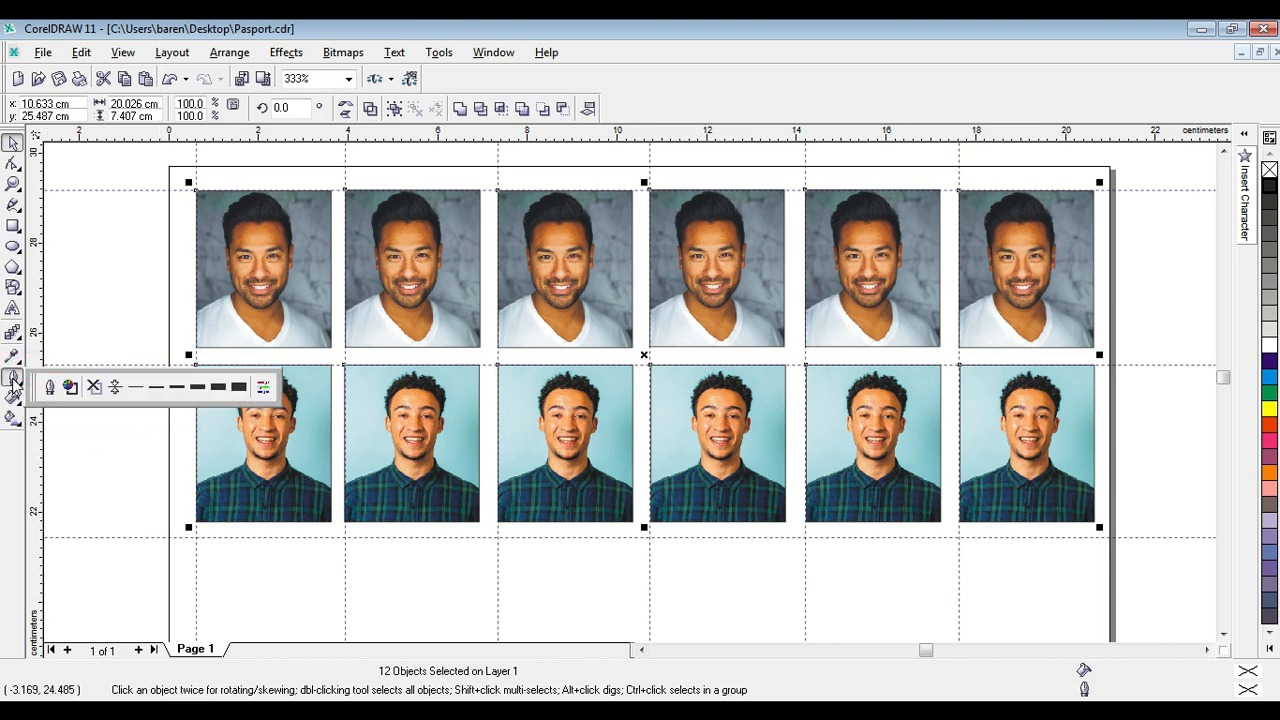
left_click(158, 394)
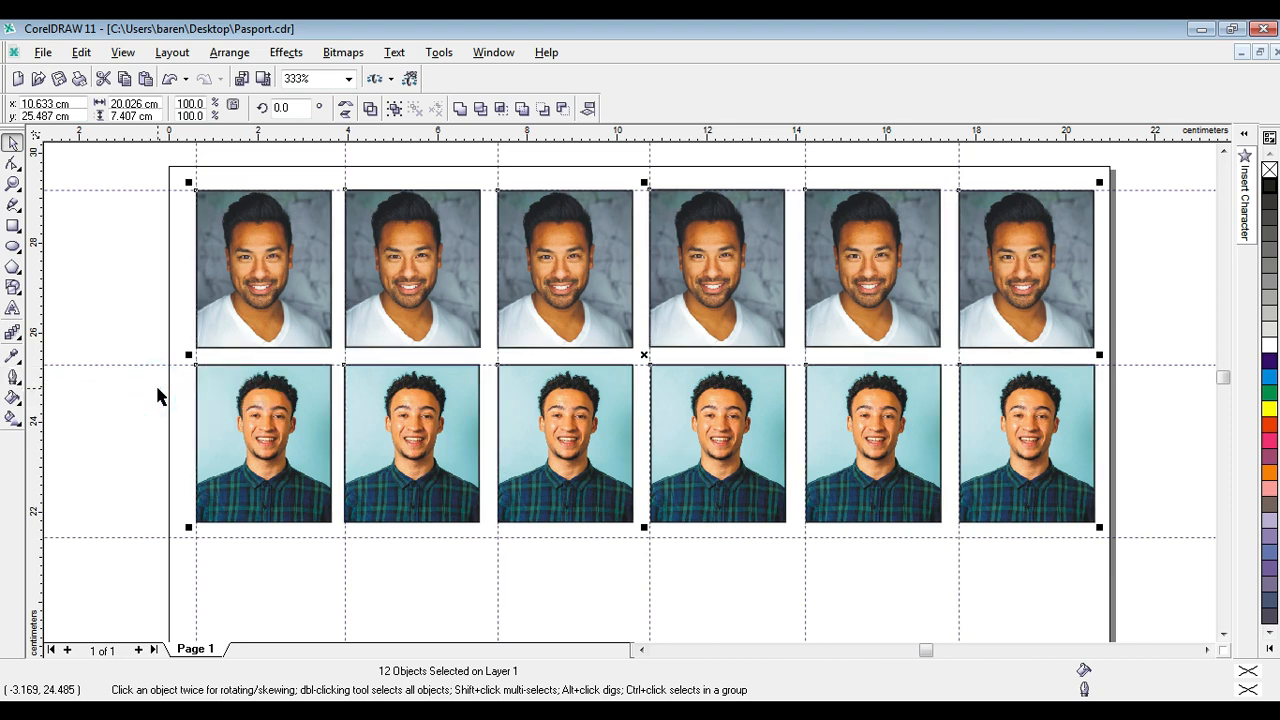
left_click(13, 376)
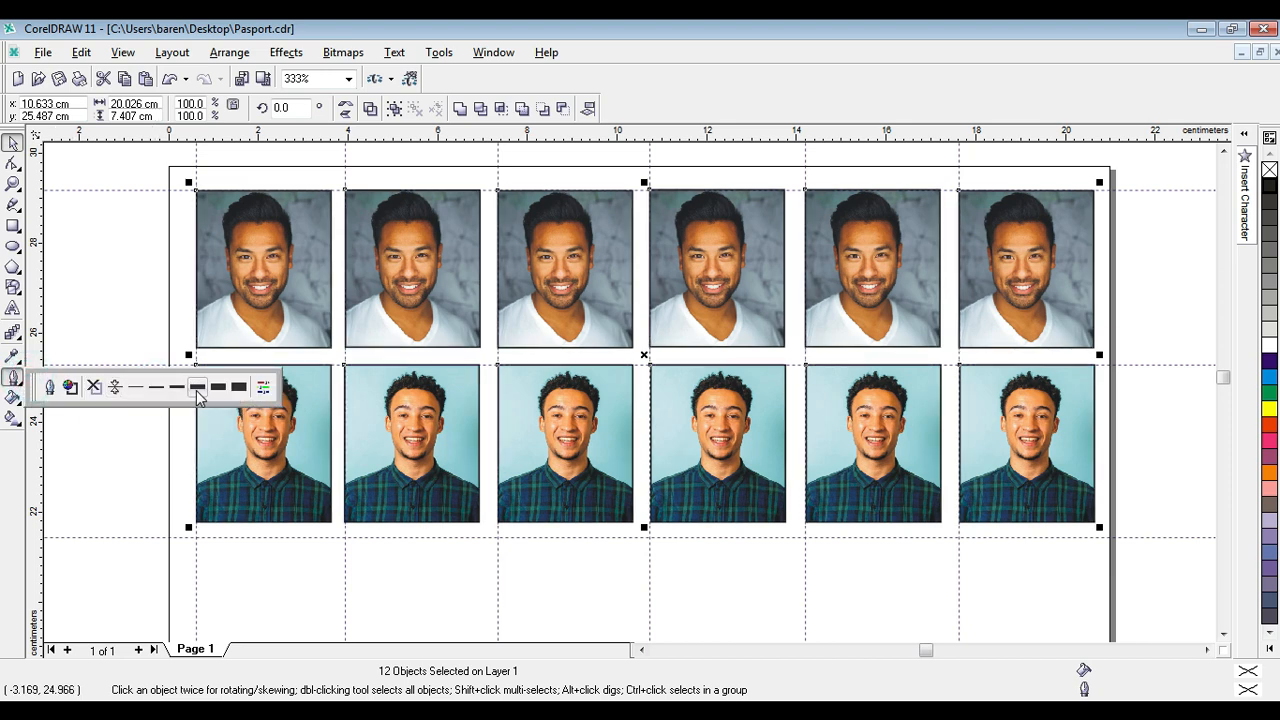
left_click(176, 393)
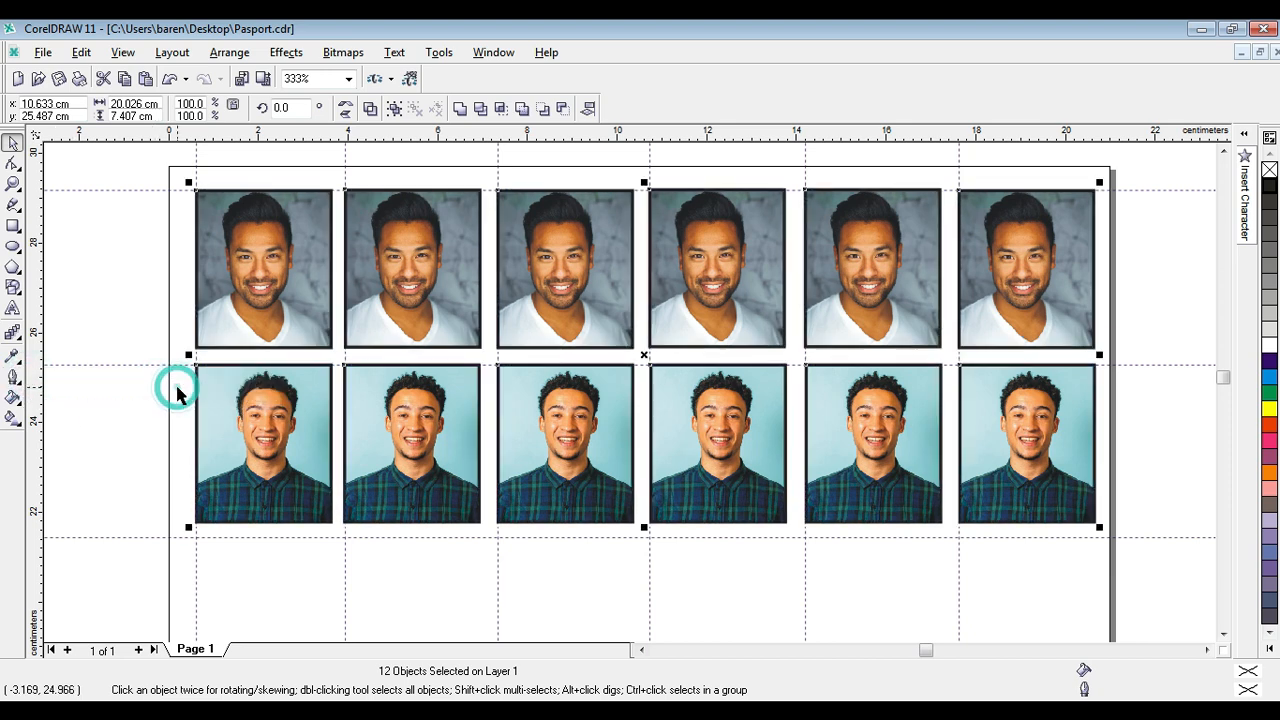
left_click(13, 376)
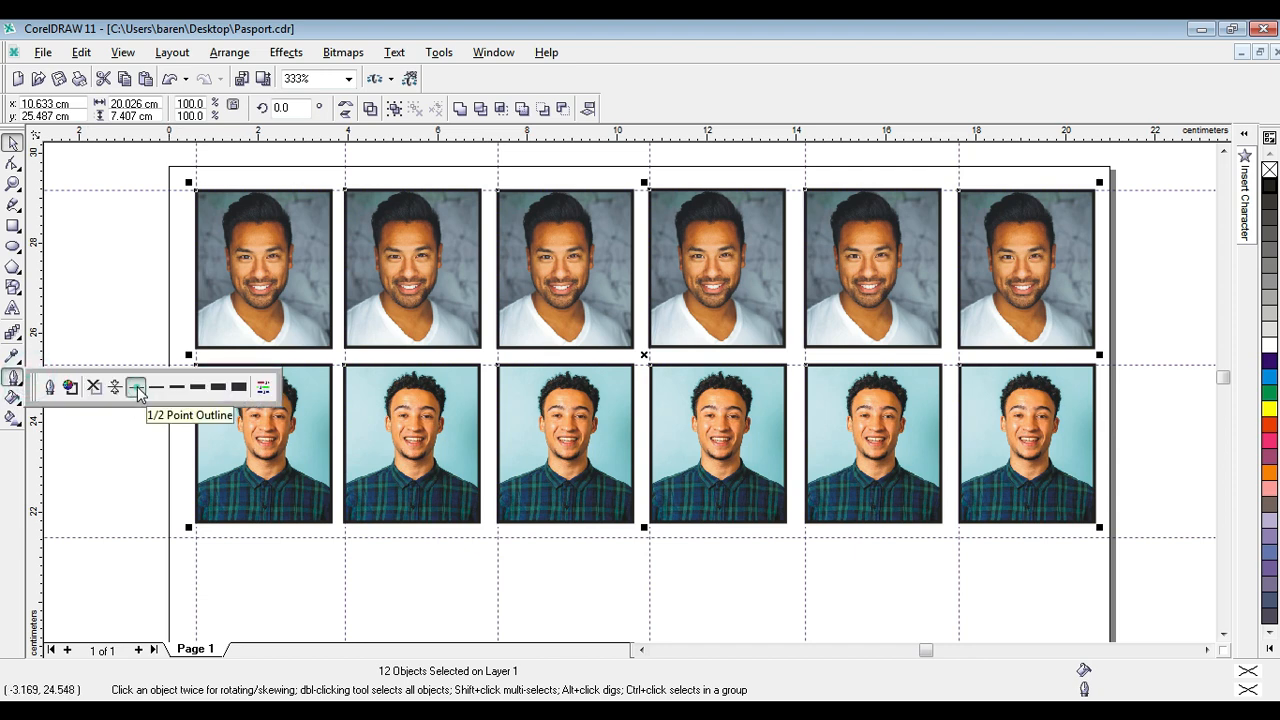
left_click(135, 386)
Apply a 1 point outline to all twelve photos and clear the selection.
left_click(14, 377)
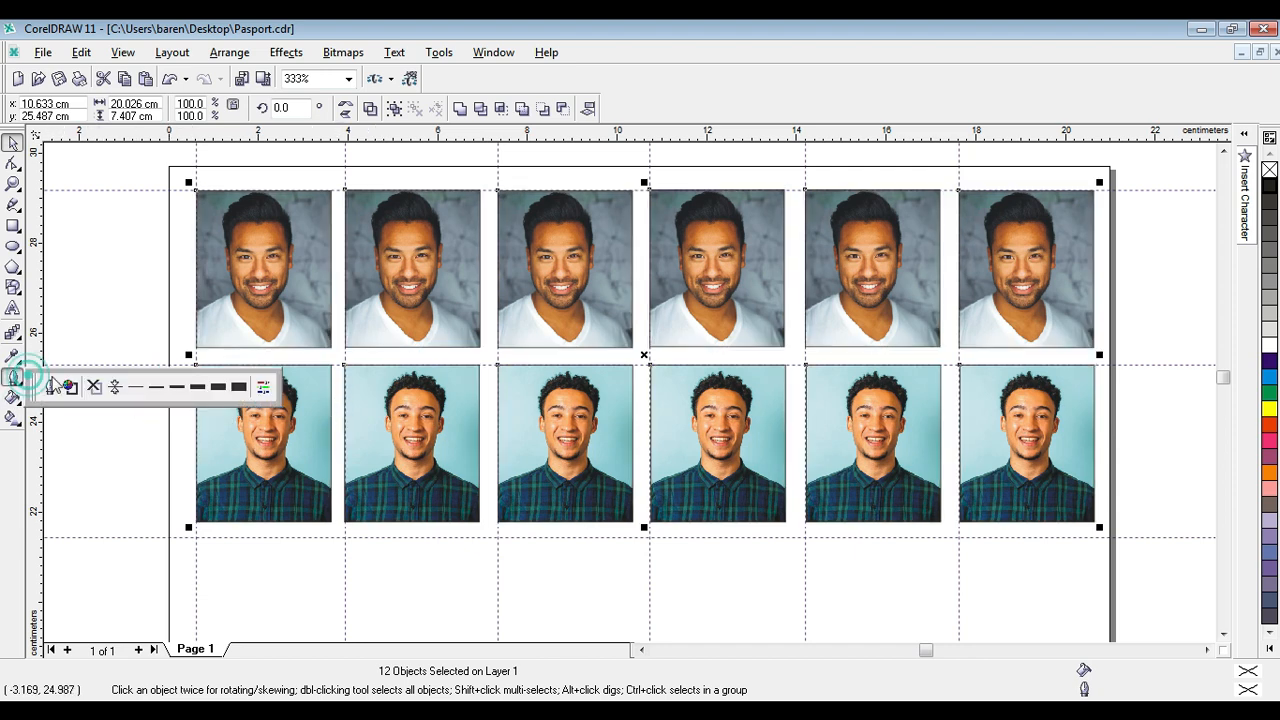
left_click(156, 390)
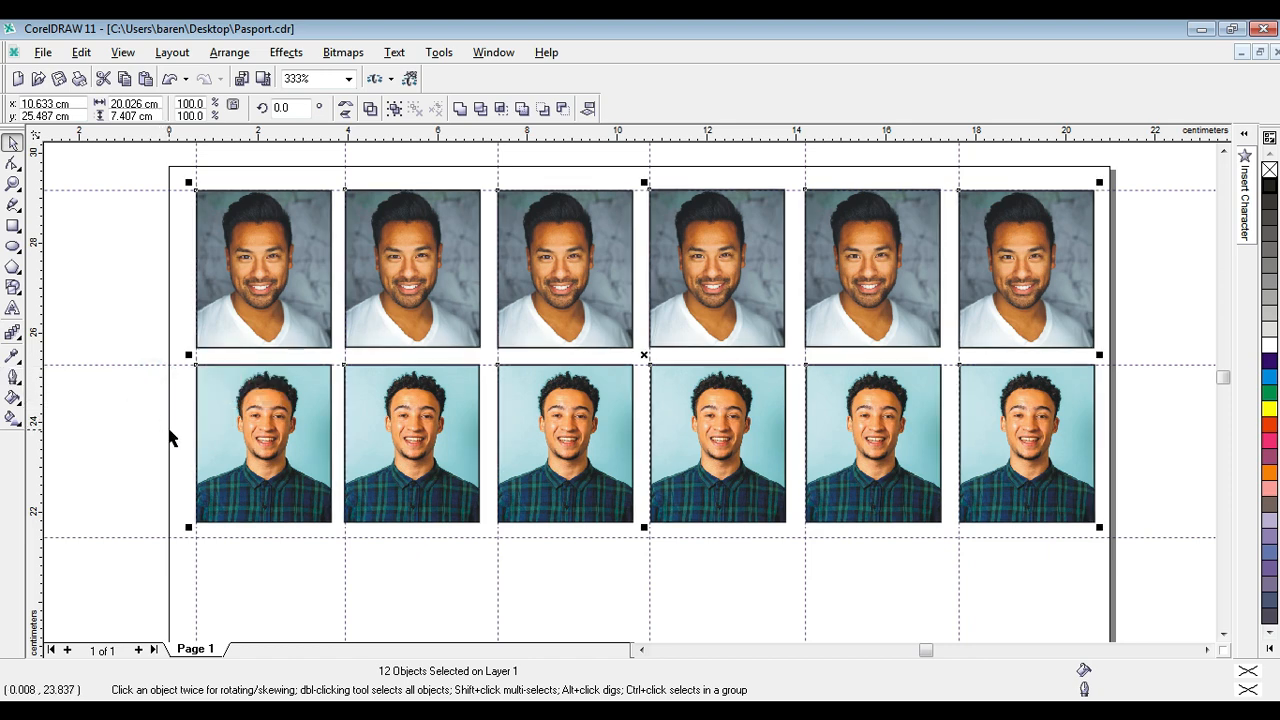
left_click(1163, 462)
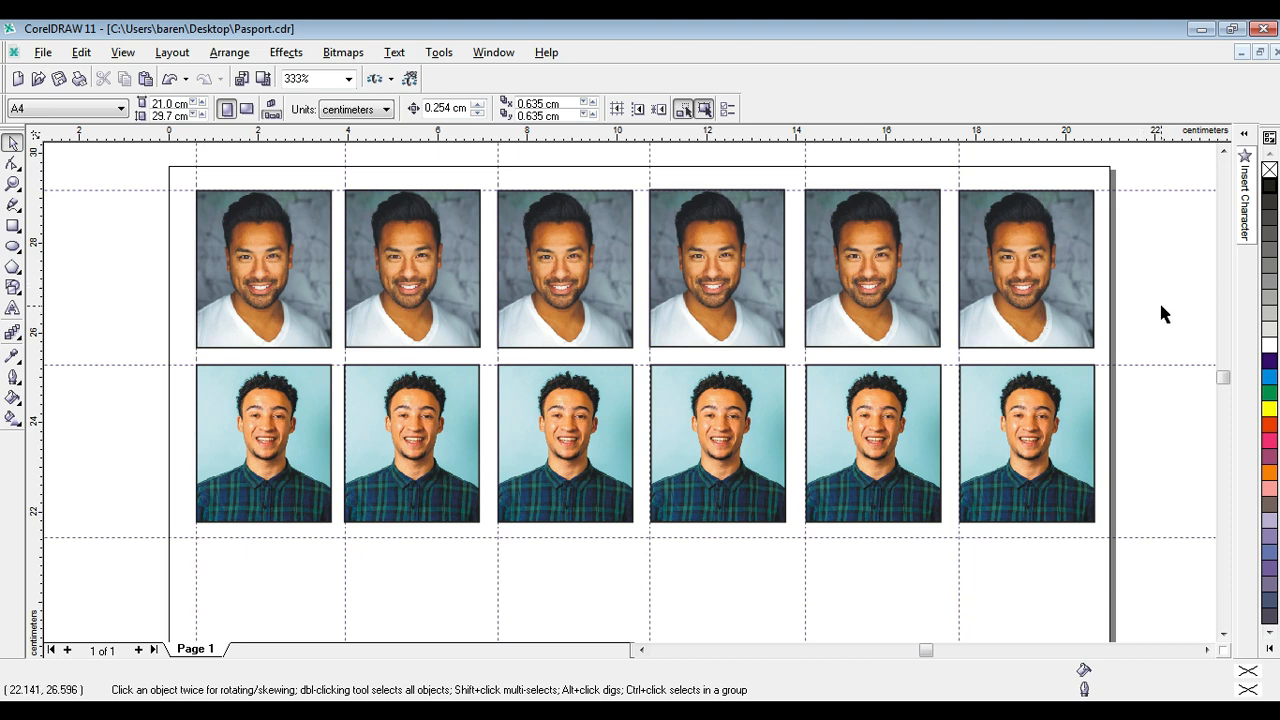
Examine the two outlined photo rows on the full page and at closer range.
left_click(13, 183)
right_click(433, 243)
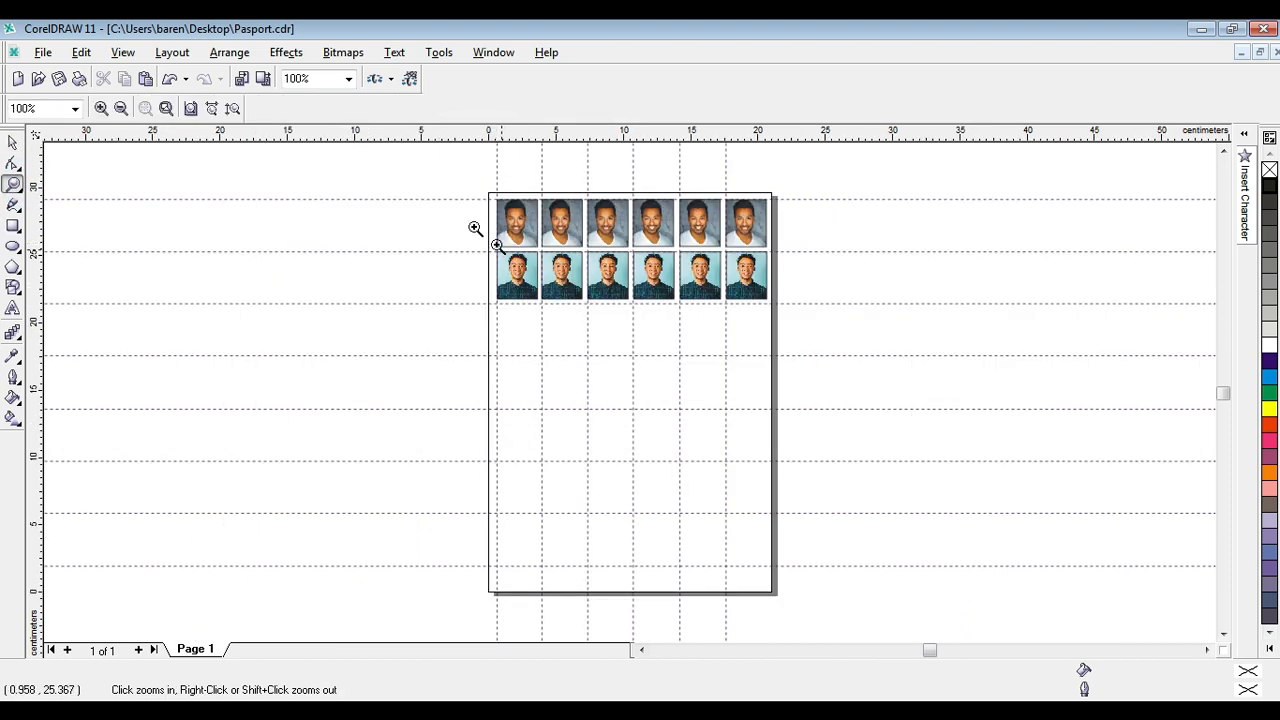
left_click_drag(449, 163, 830, 369)
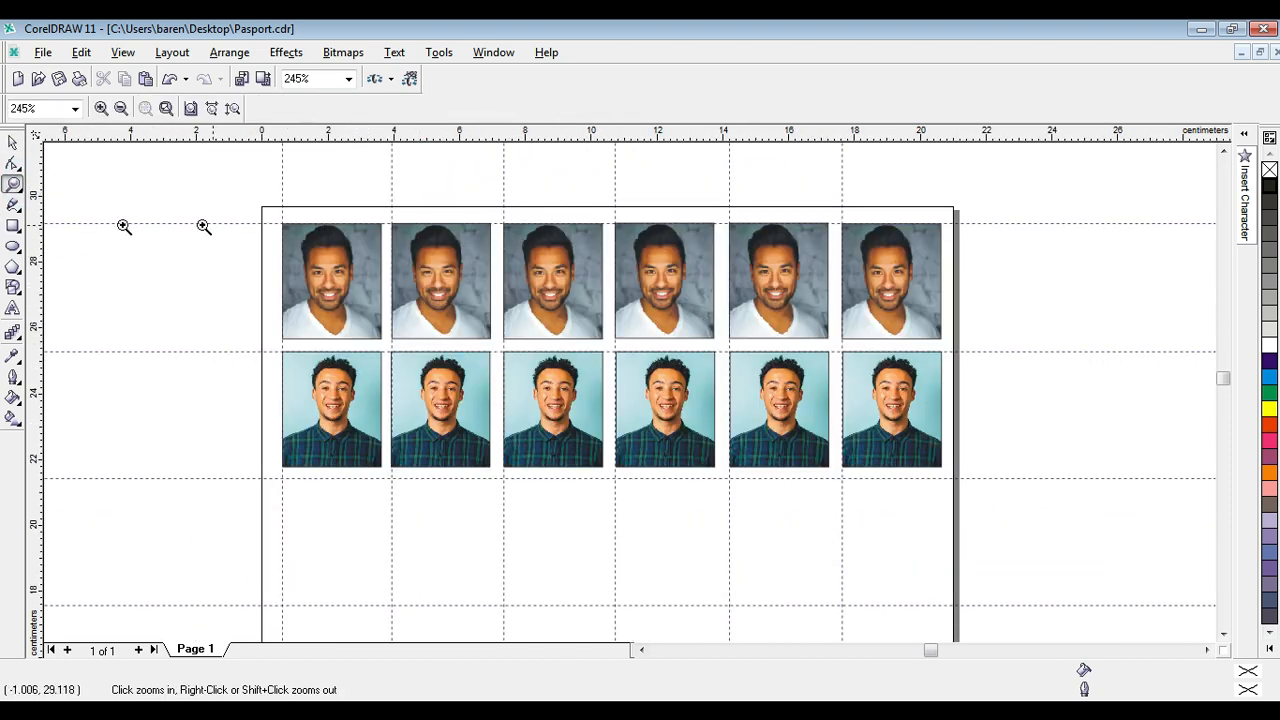
left_click(13, 142)
left_click(1081, 277)
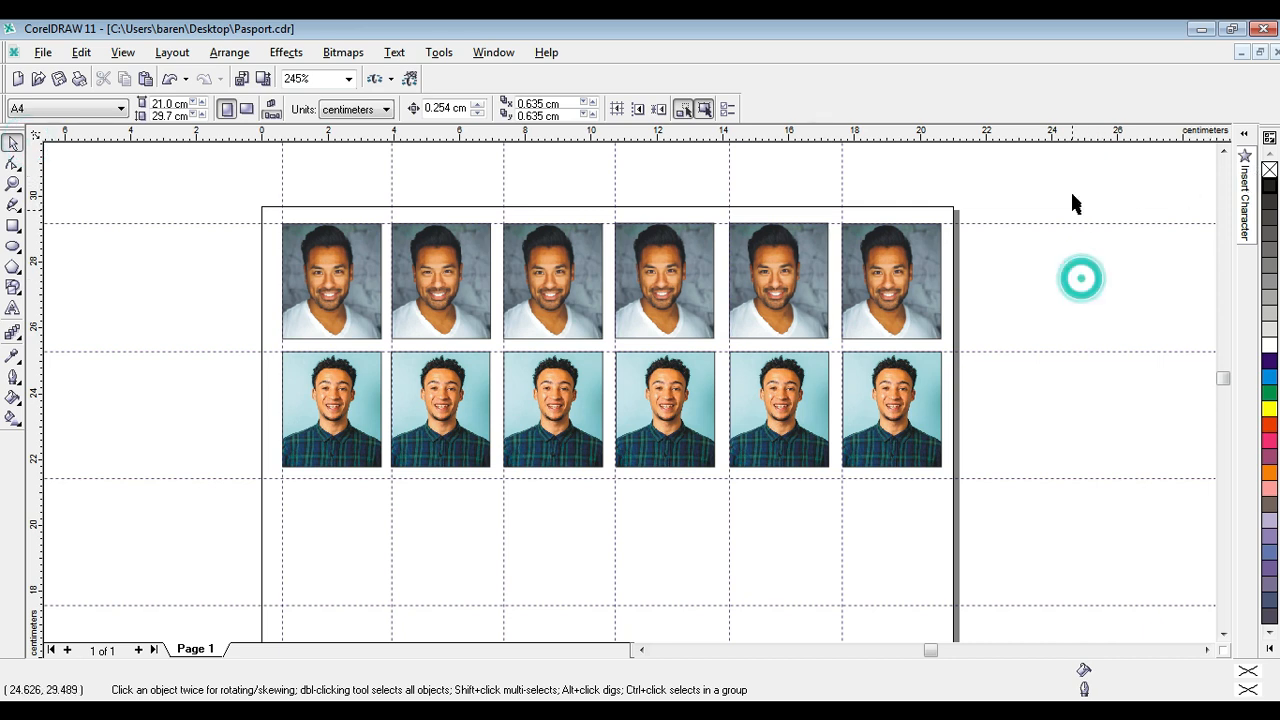
left_click(1072, 192)
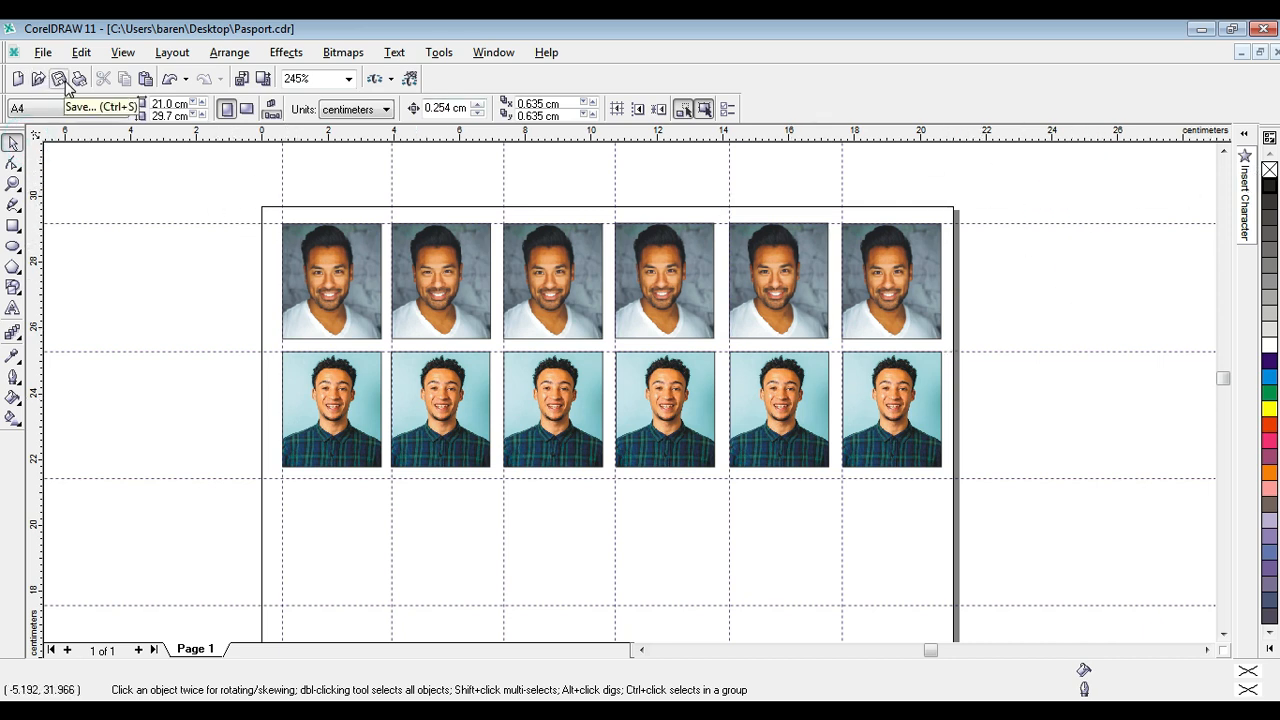
left_click(1108, 178)
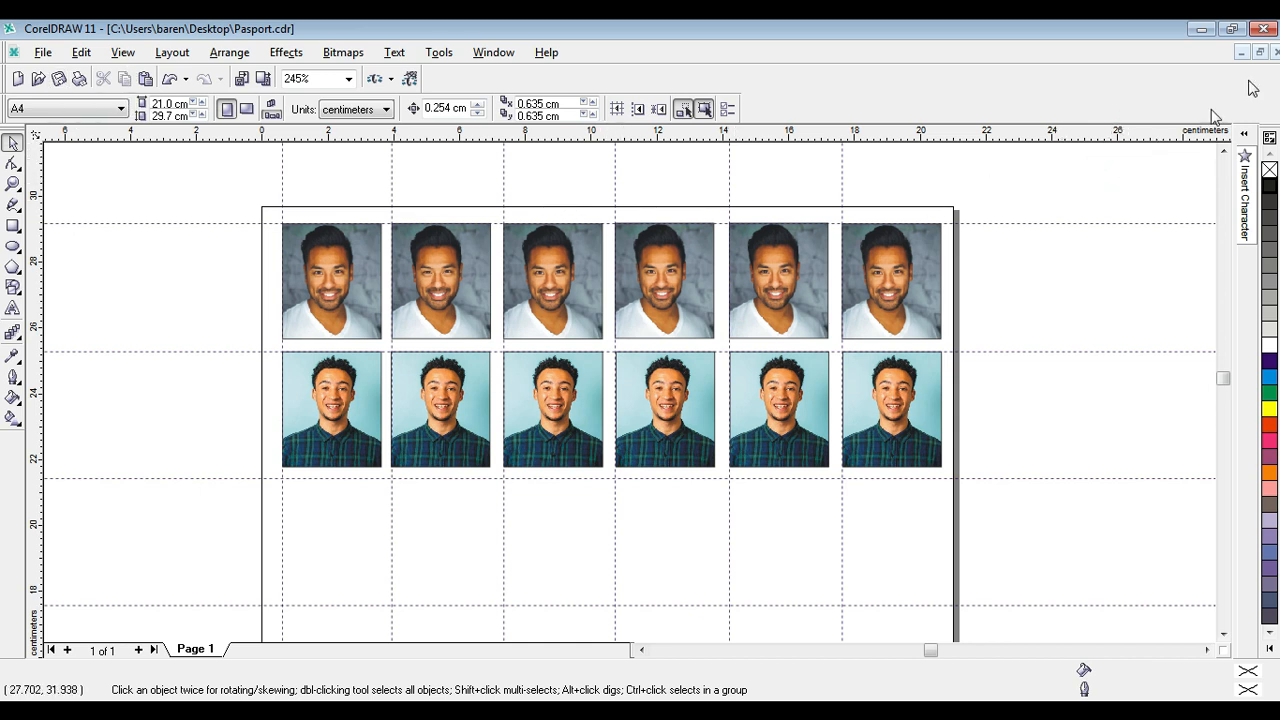
Close the Pasport document without saving changes, discard the clipboard data and exit CorelDRAW.
left_click(1266, 30)
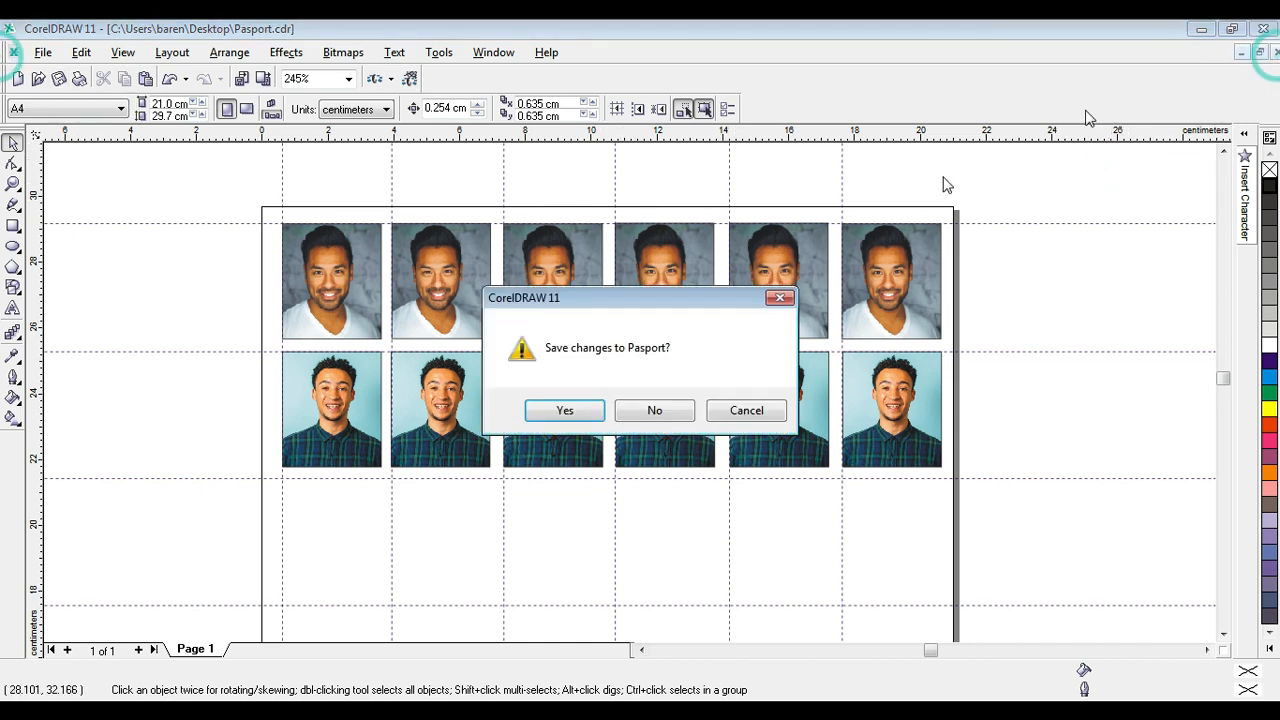
left_click(667, 416)
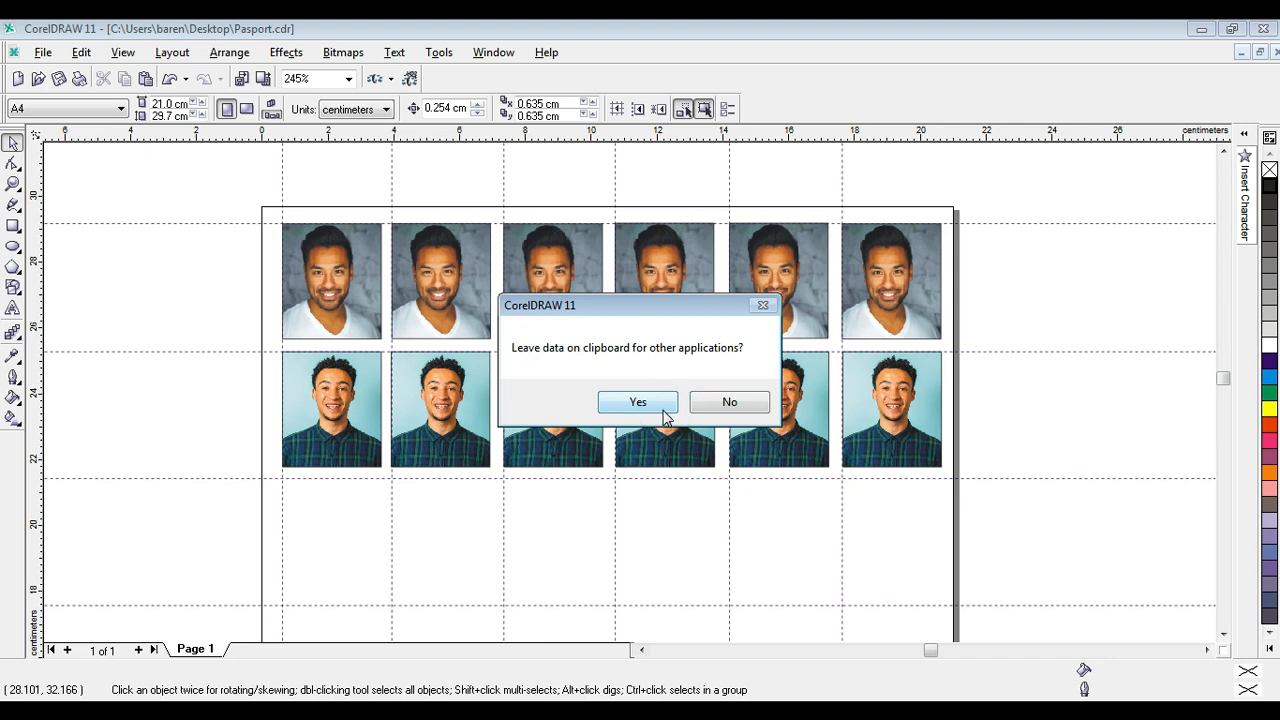
left_click(729, 402)
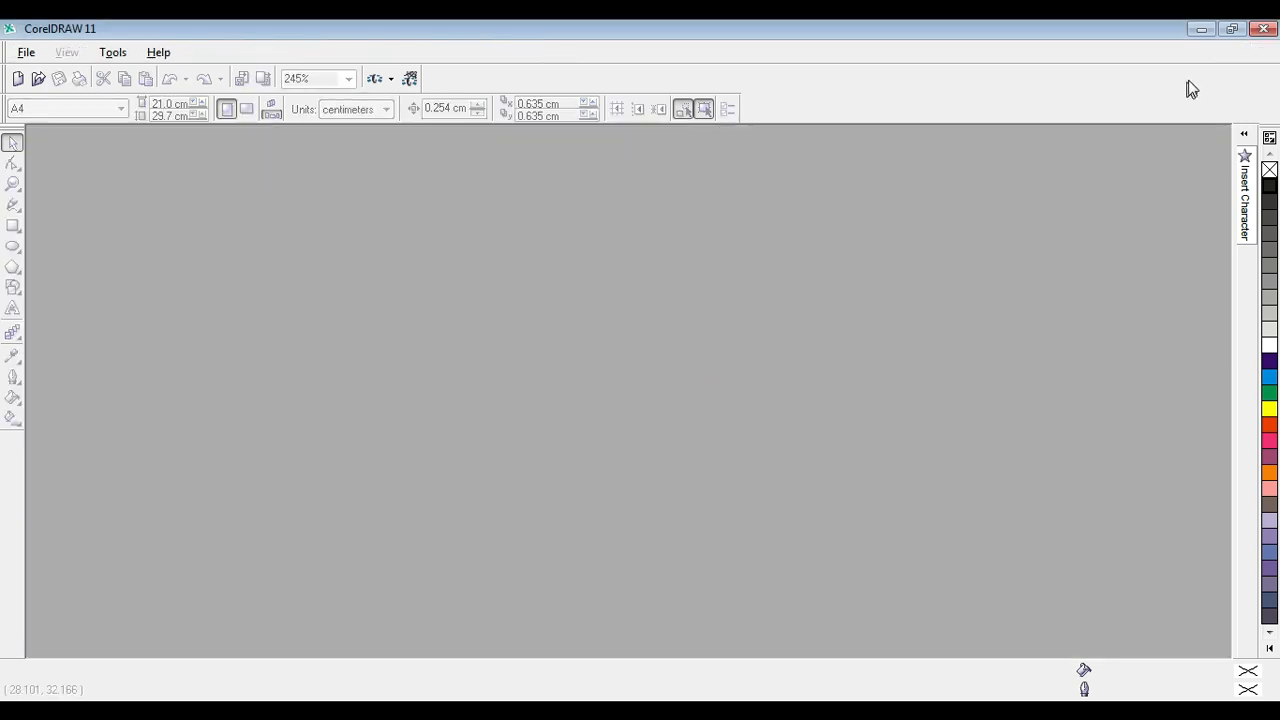
left_click(1262, 30)
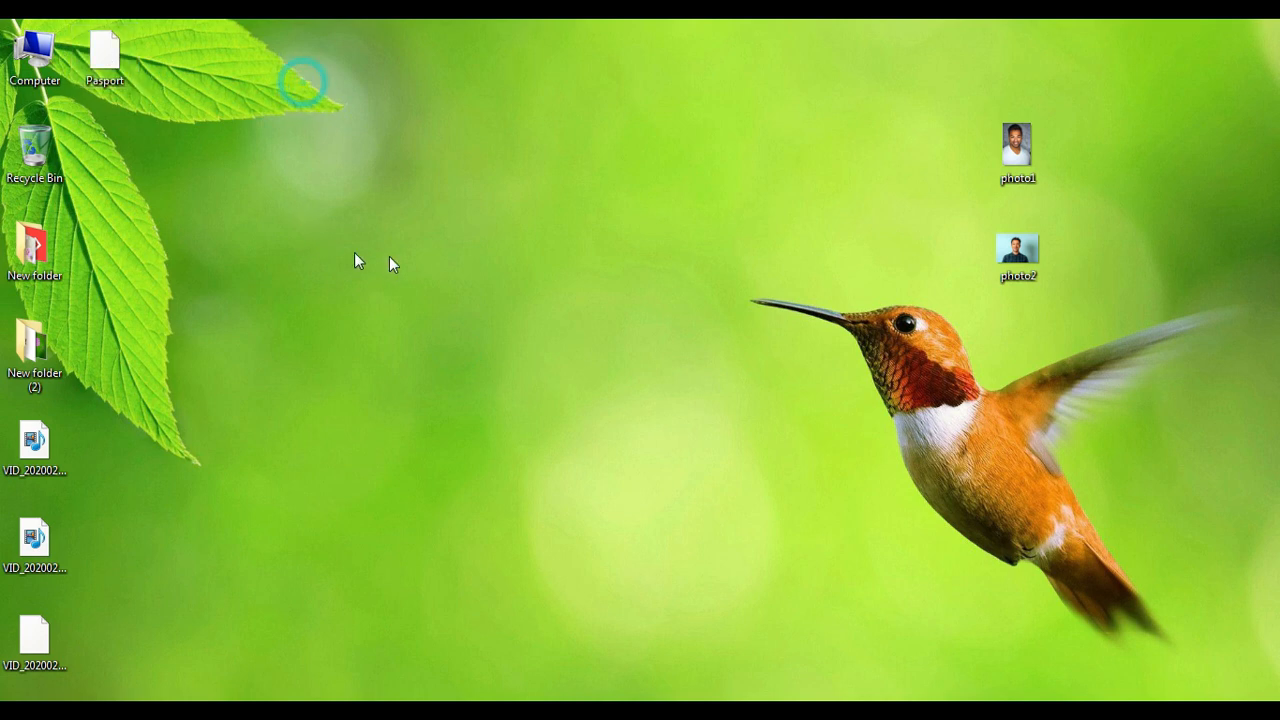
Reopen the Pasport template from the desktop and check the empty 3 × 3.5 cm frame in its first cell.
double_click(104, 55)
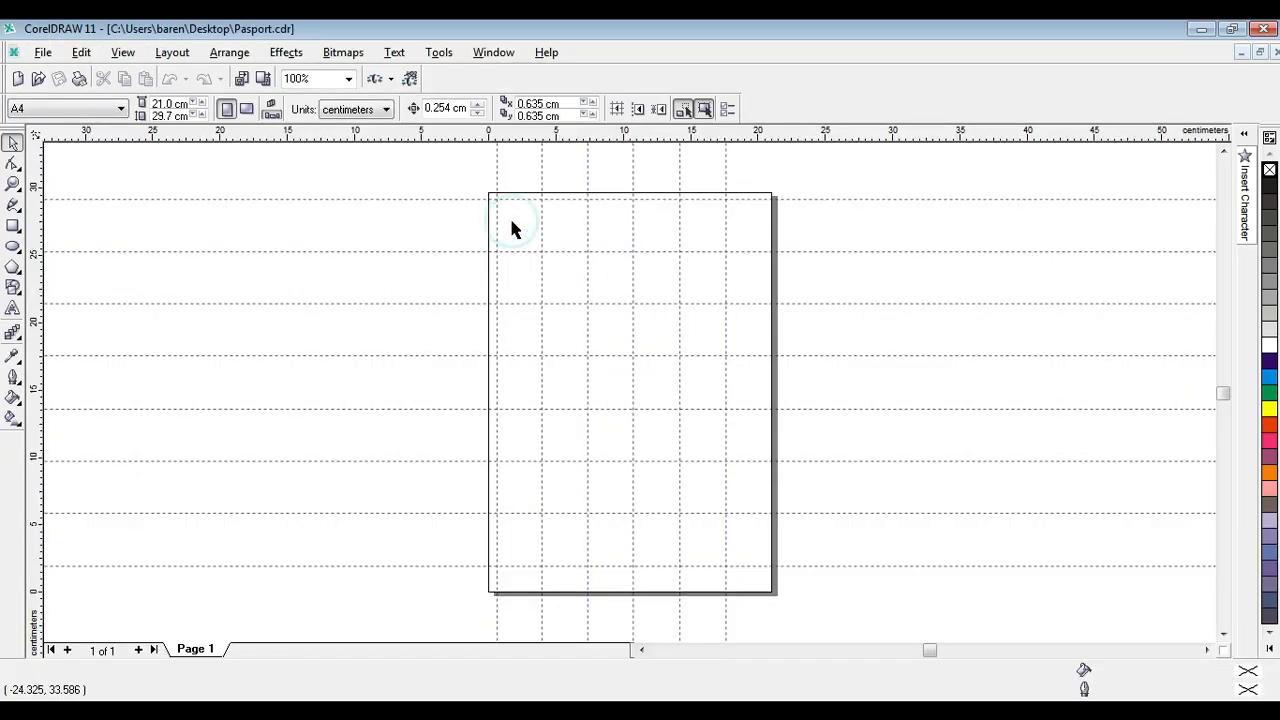
left_click(509, 208)
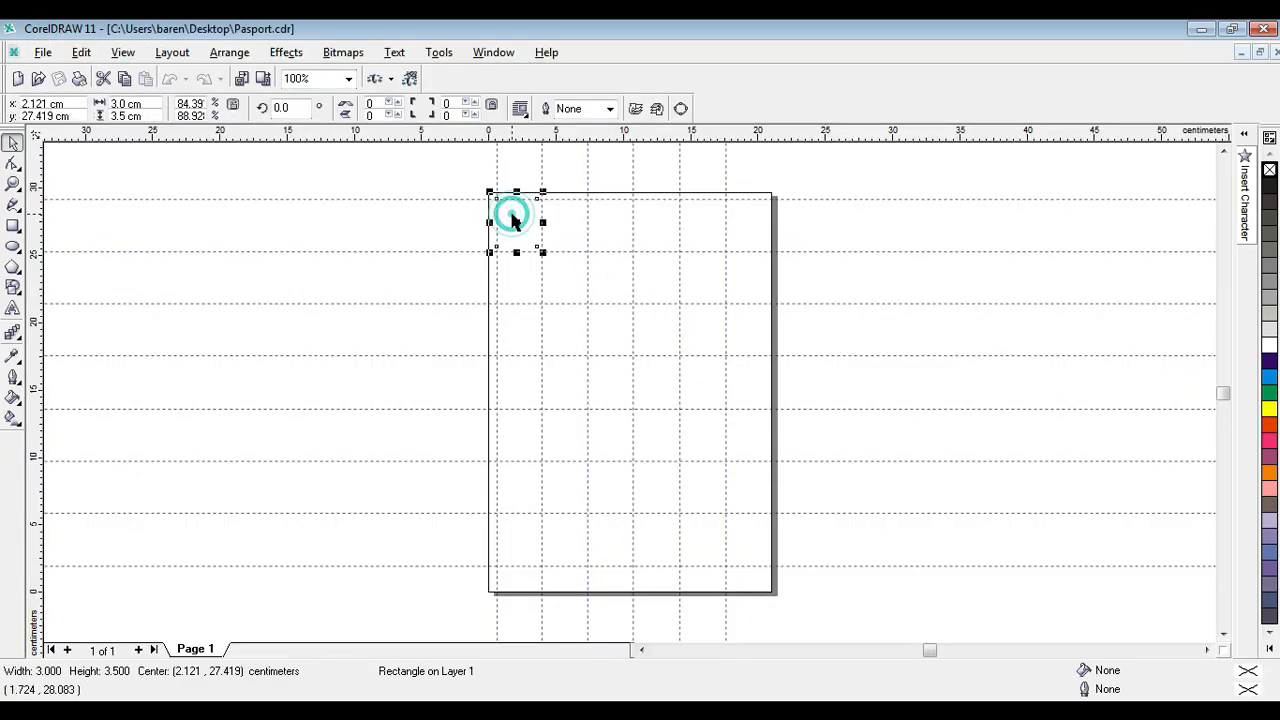
left_click(589, 210)
left_click(623, 229)
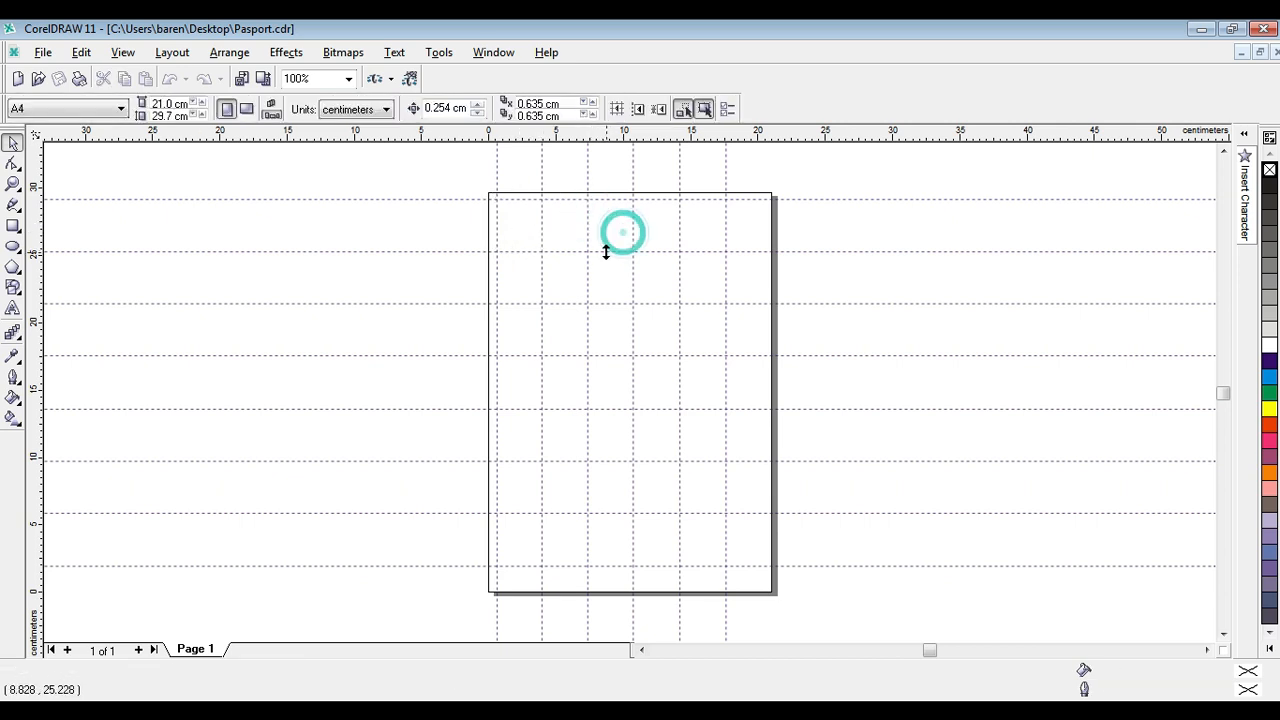
left_click(890, 228)
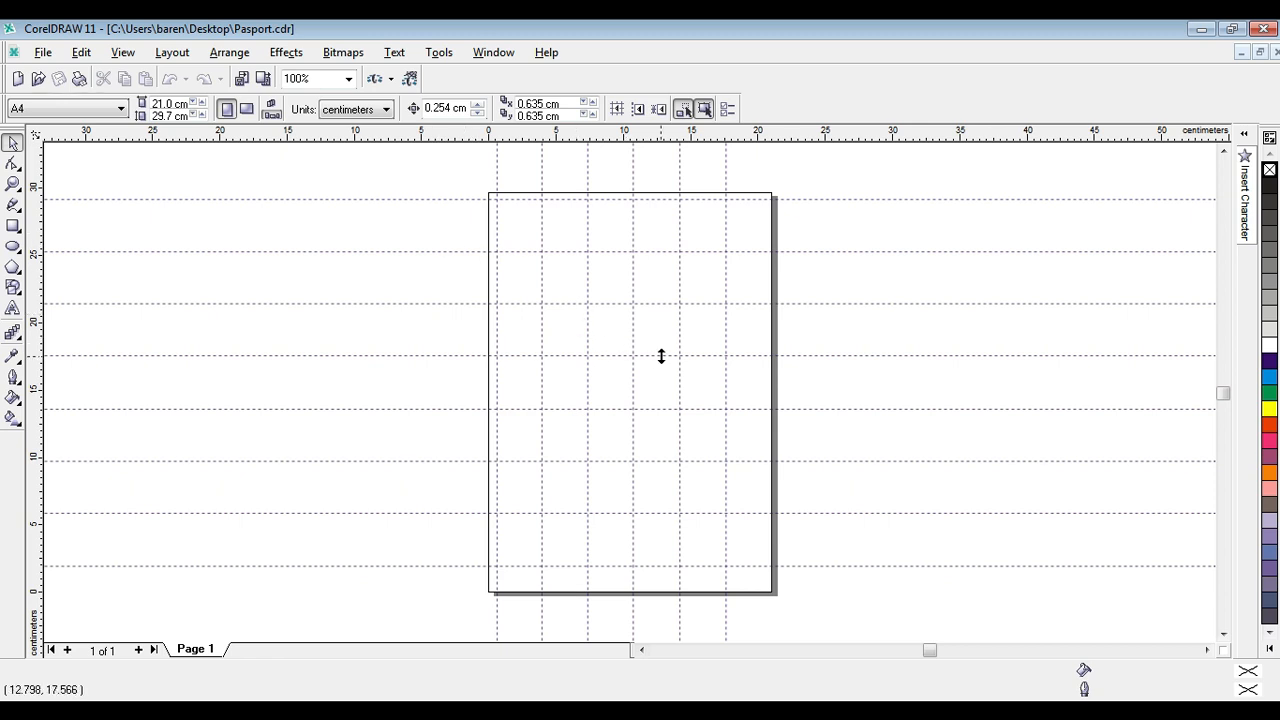
left_click(916, 336)
left_click(868, 213)
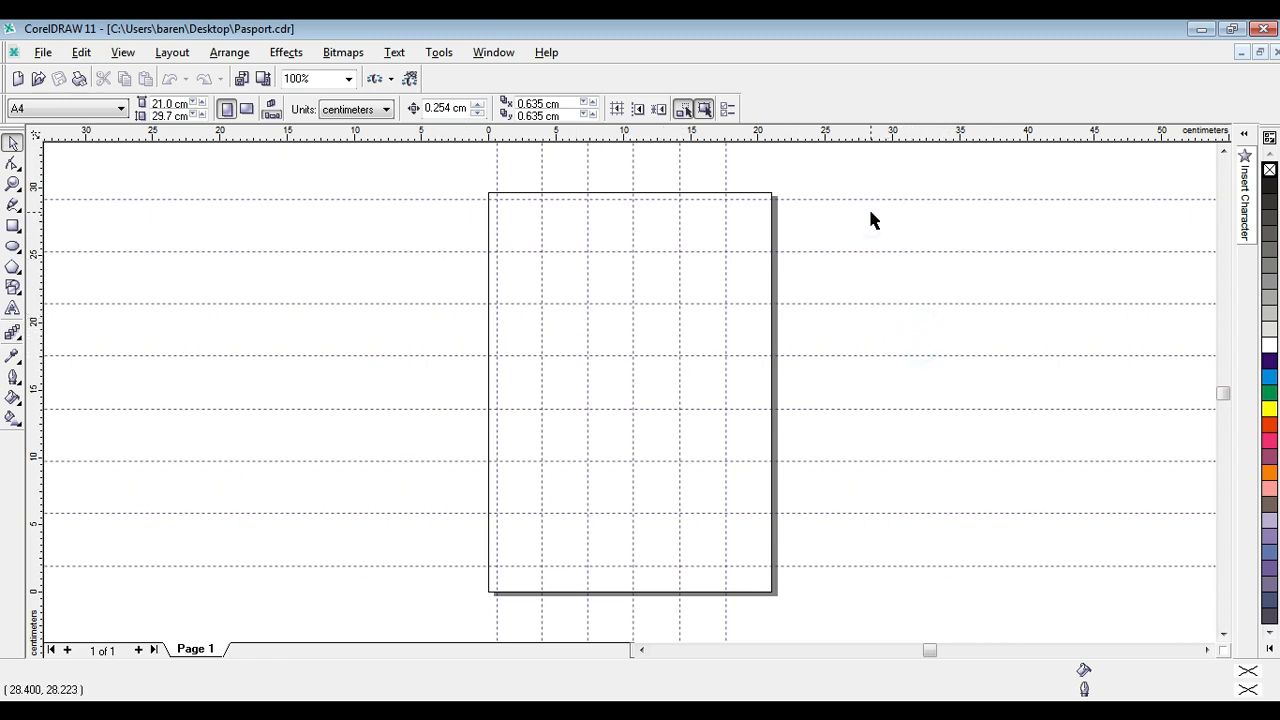